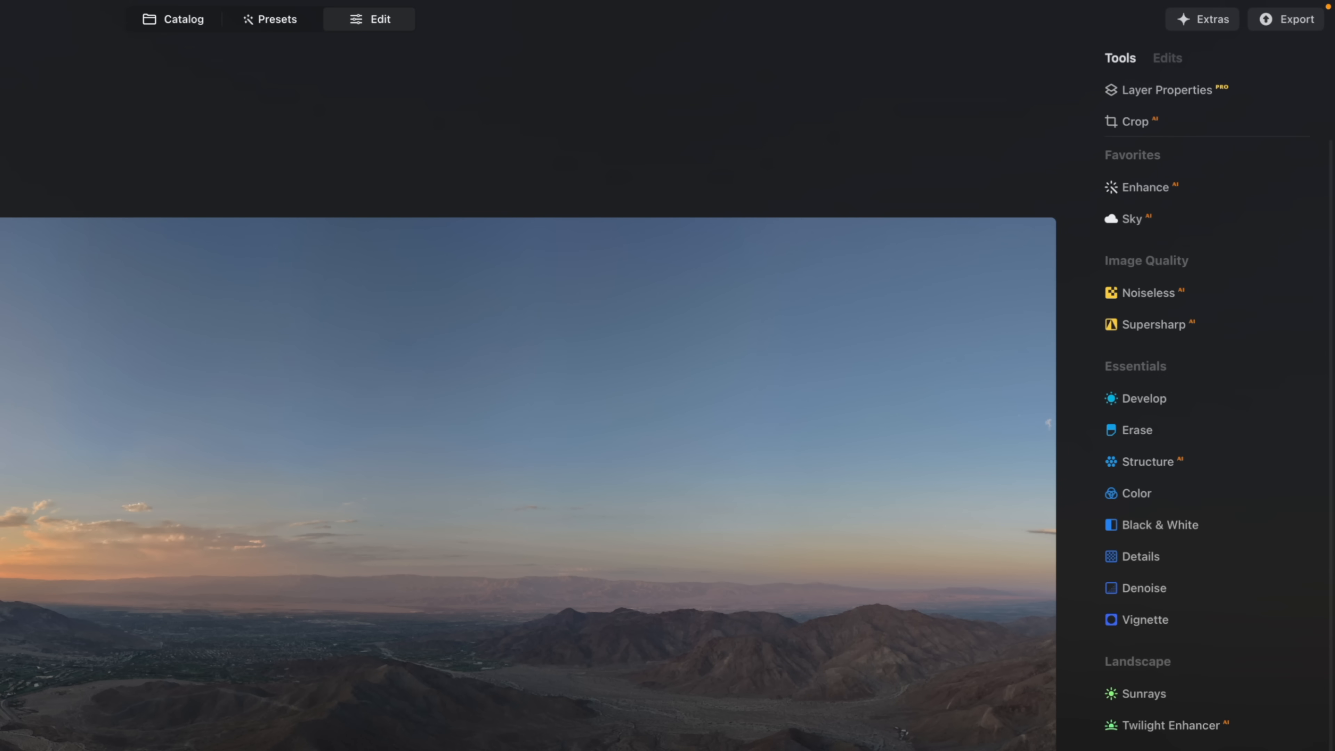
Step: Open the Develop adjustments for the sunset panorama, expand the Color settings, and apply Auto Adjust
scroll(1212, 468, "down", 6)
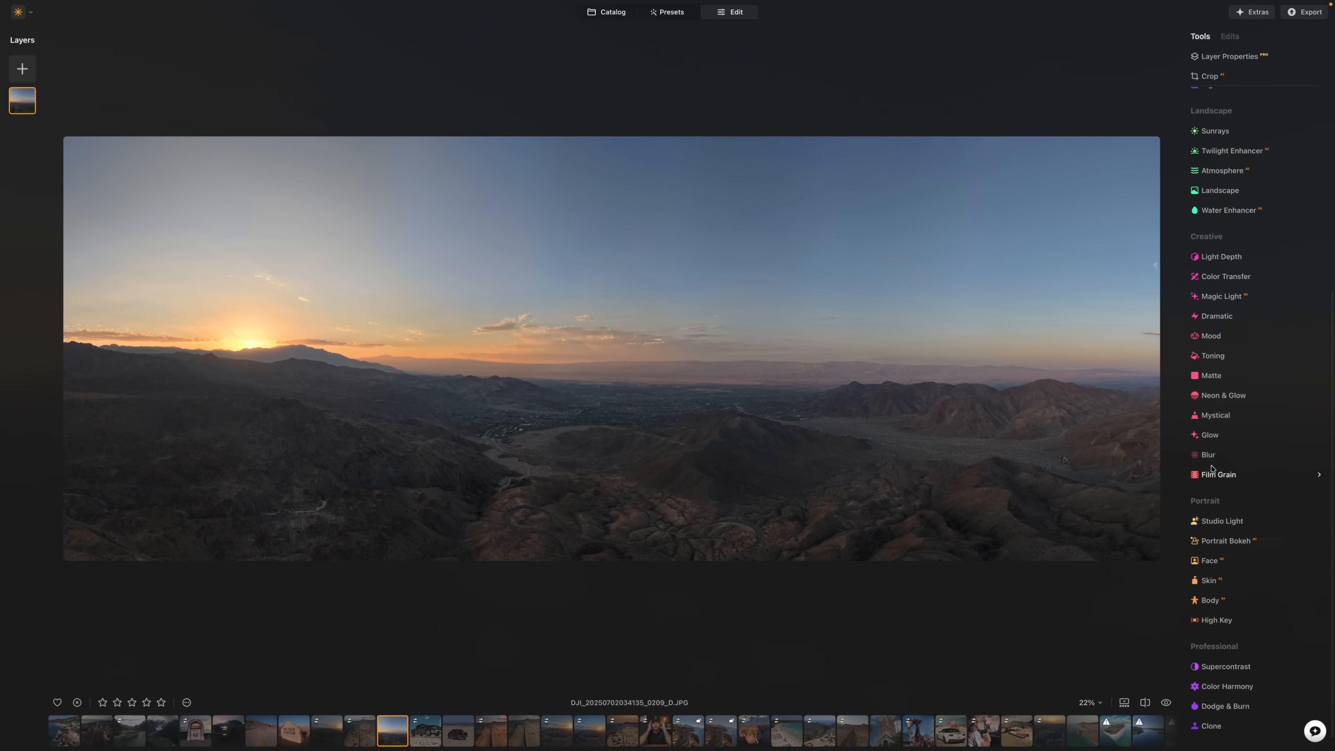
scroll(1211, 466, "down", 1)
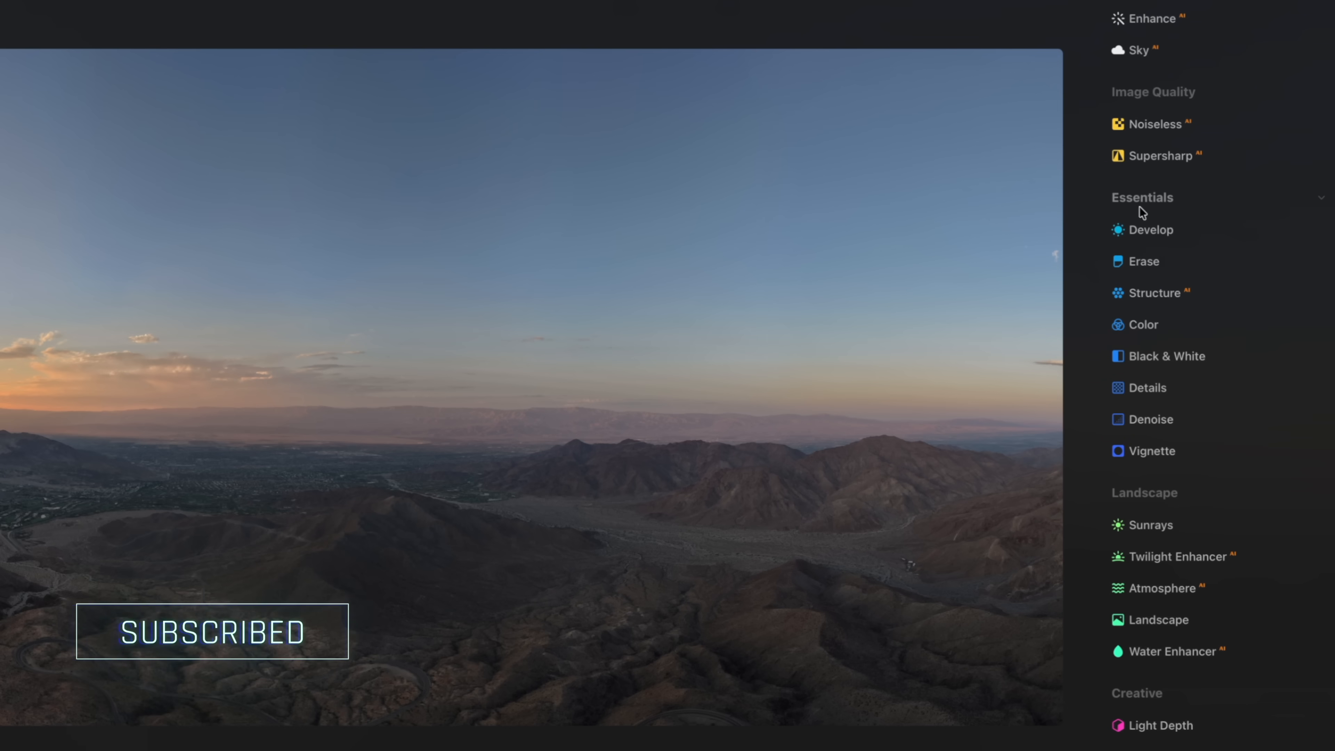
left_click(1212, 249)
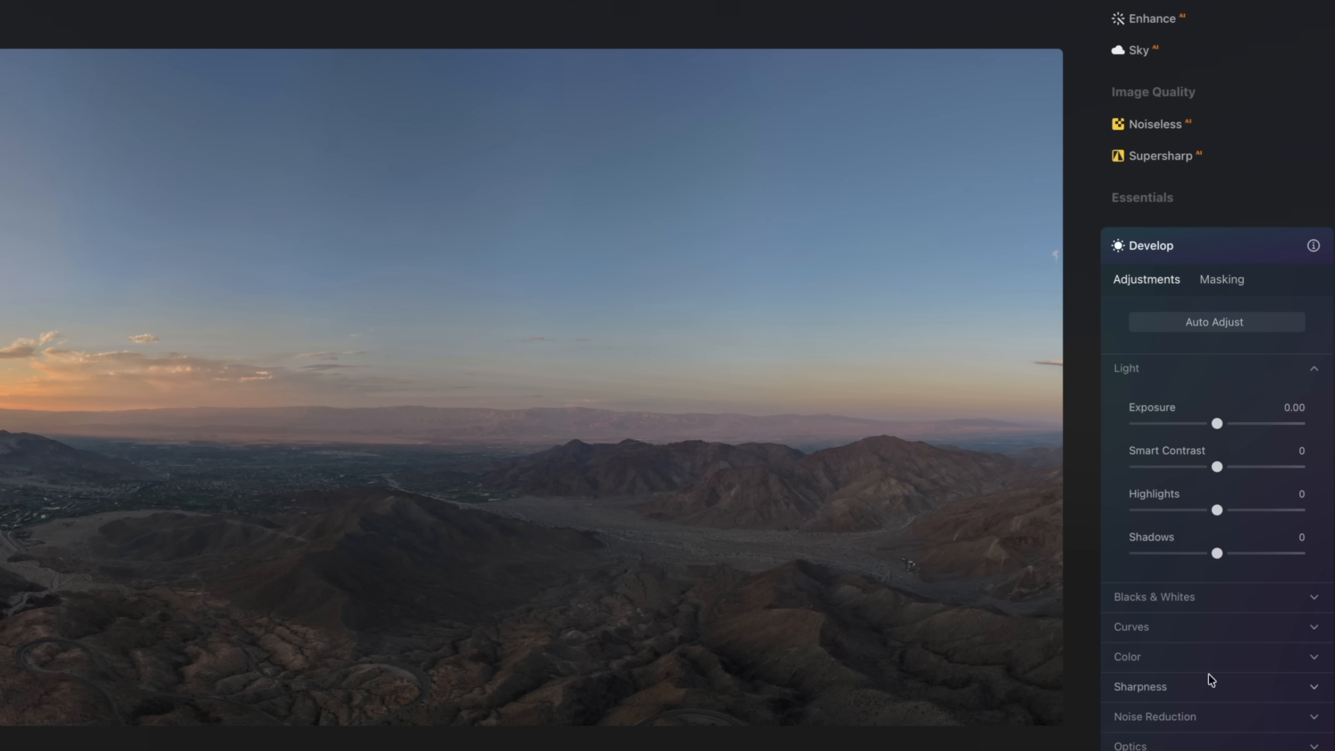
left_click(1191, 659)
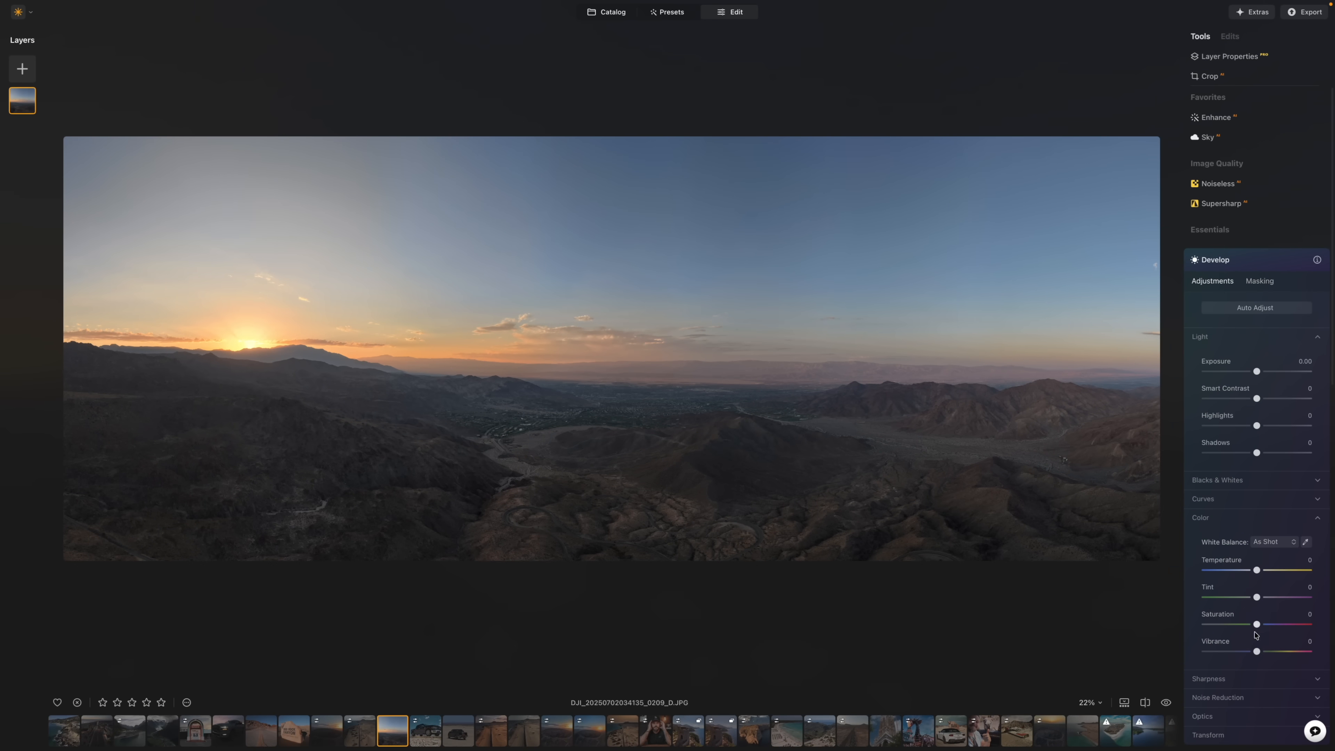
left_click(1255, 307)
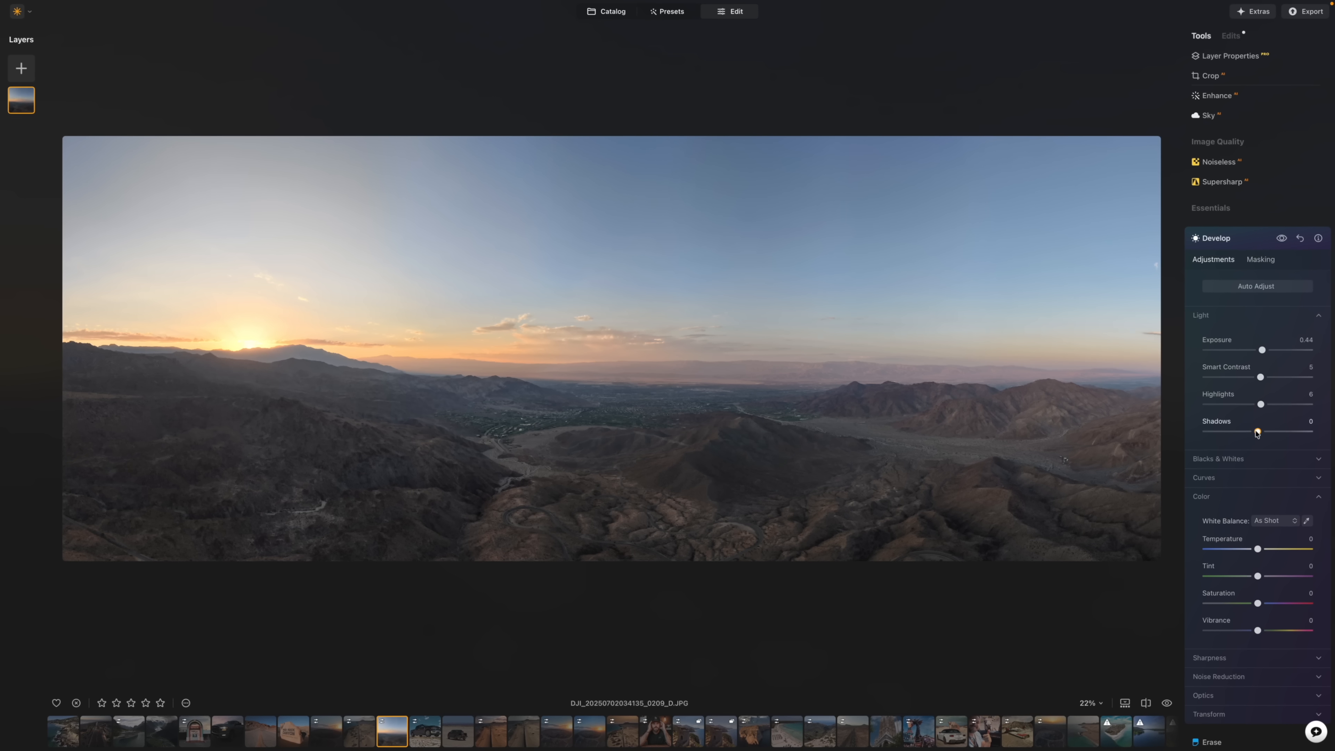
Step: Set Shadows to -53, Temperature to -7 and Saturation to -7 in the panorama's Develop adjustments
left_click_drag(1255, 431, 1235, 432)
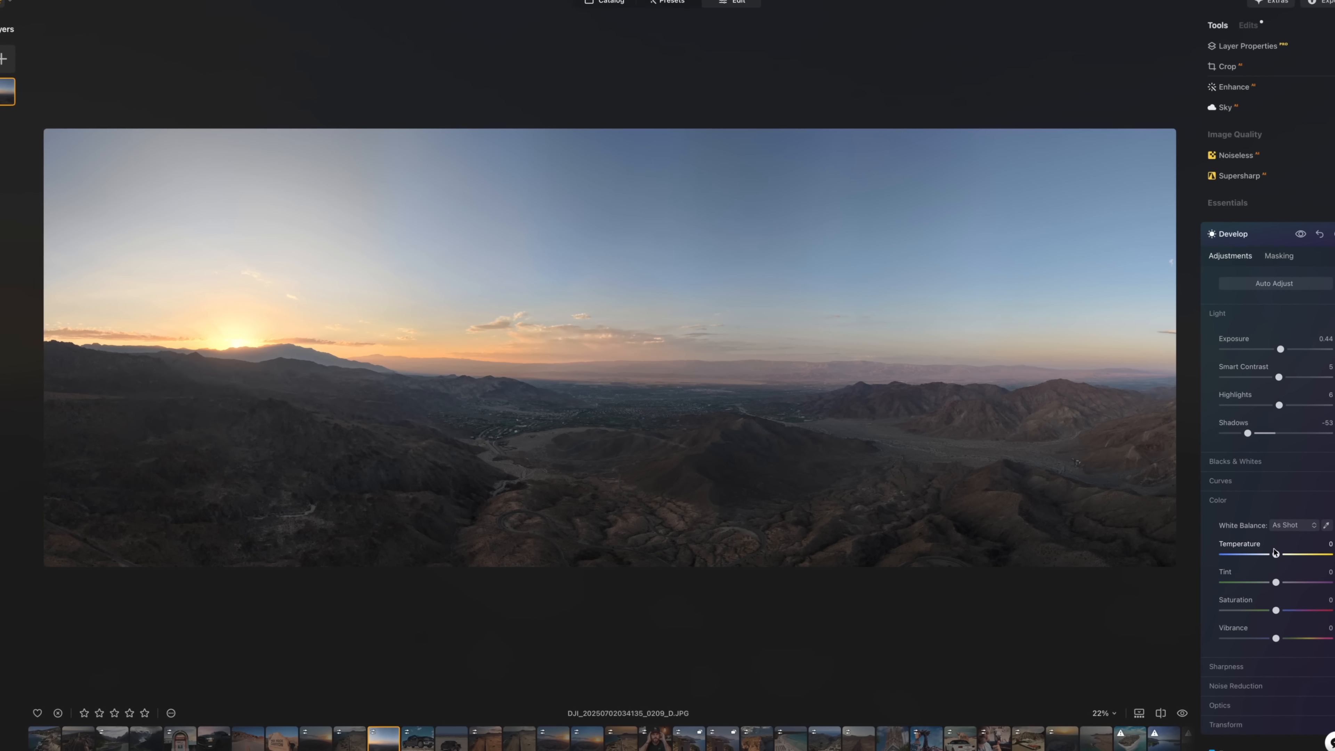
left_click_drag(1272, 553, 1271, 553)
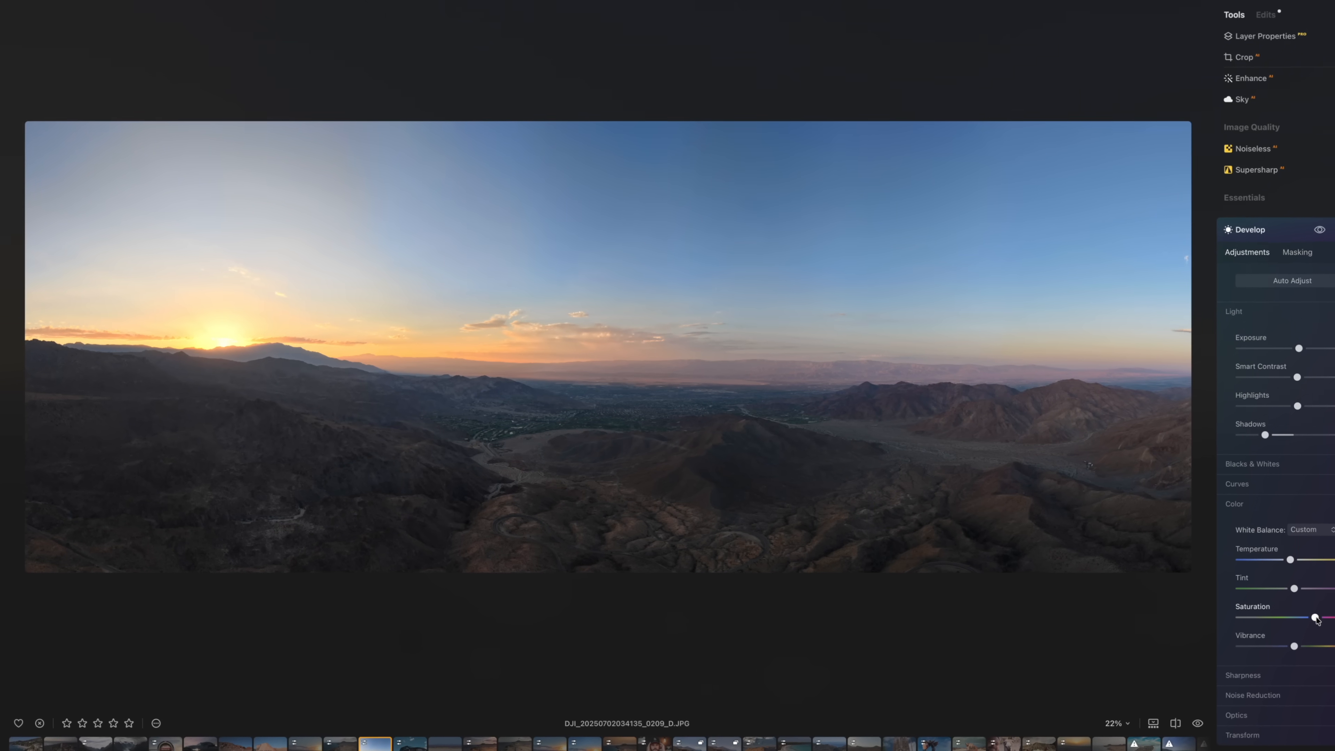
left_click_drag(1289, 614, 1287, 616)
Step: Compare the edited panorama with its original and reset all Develop adjustments
key("backslash")
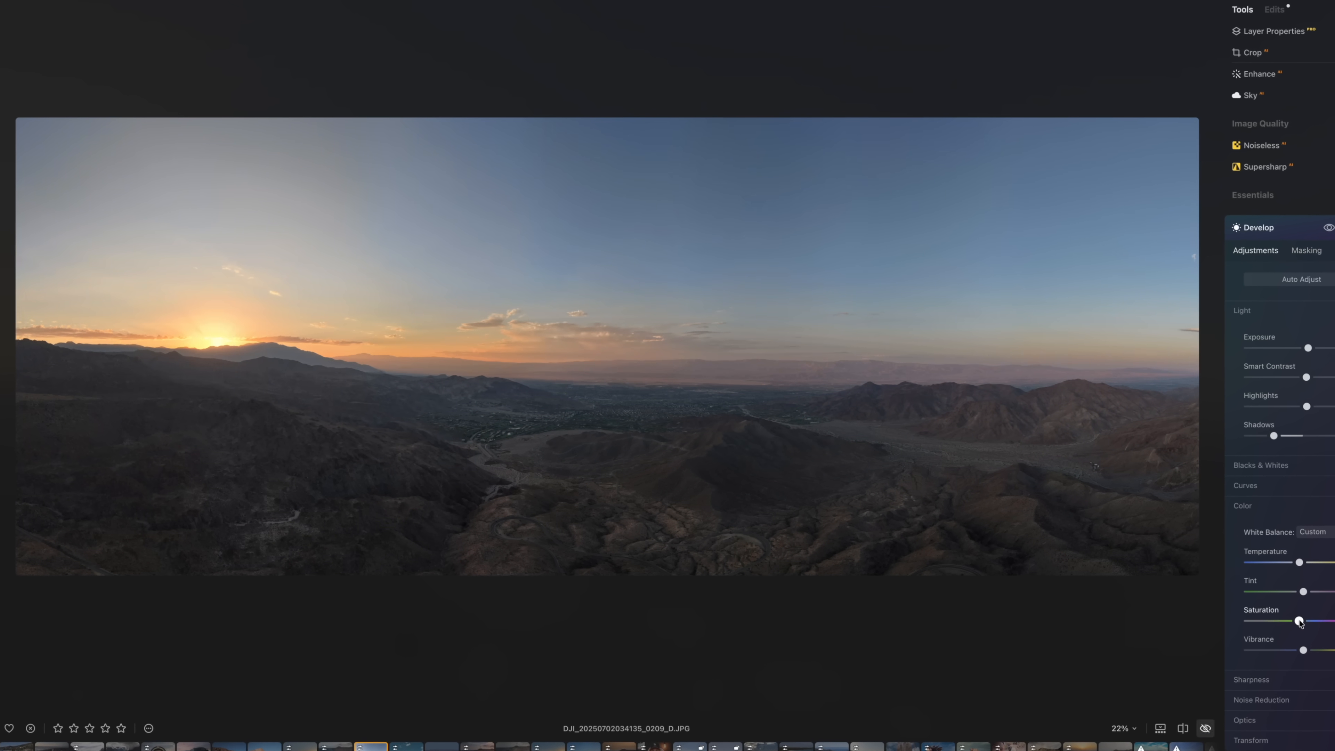
key("backslash")
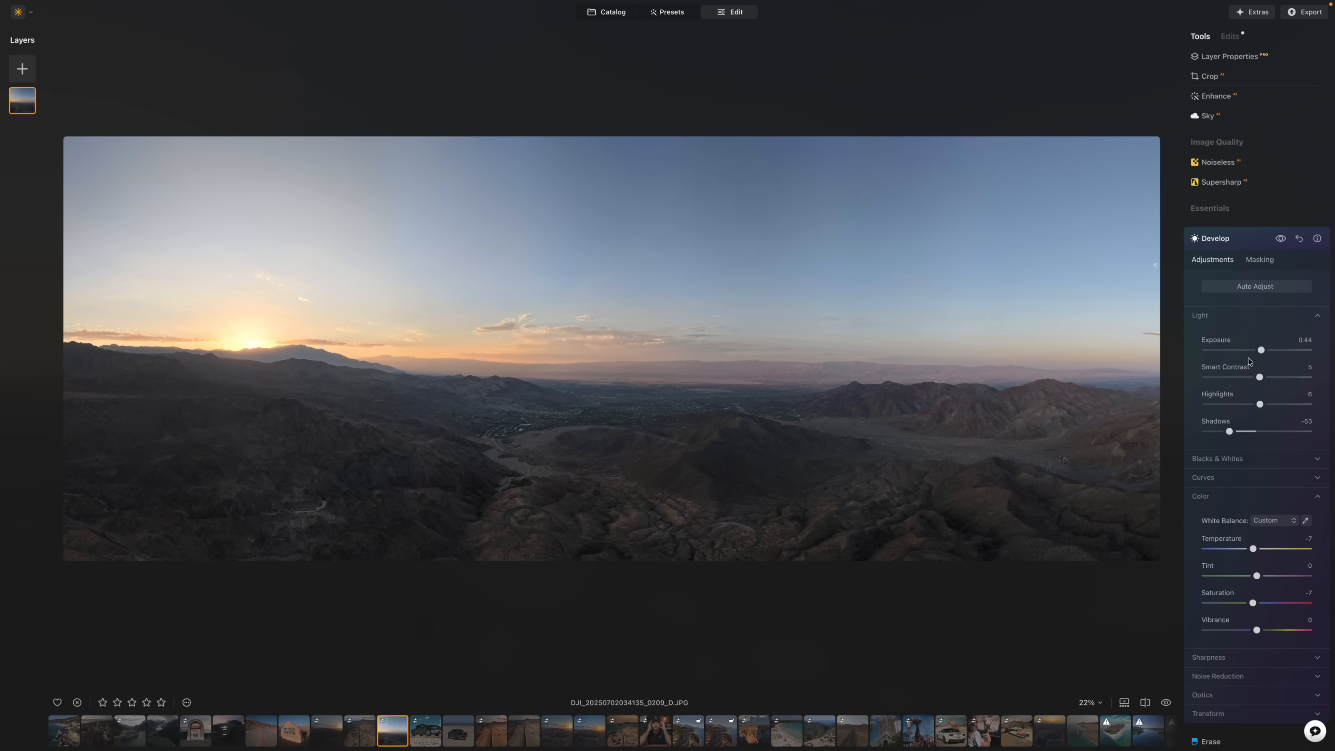
left_click(1300, 239)
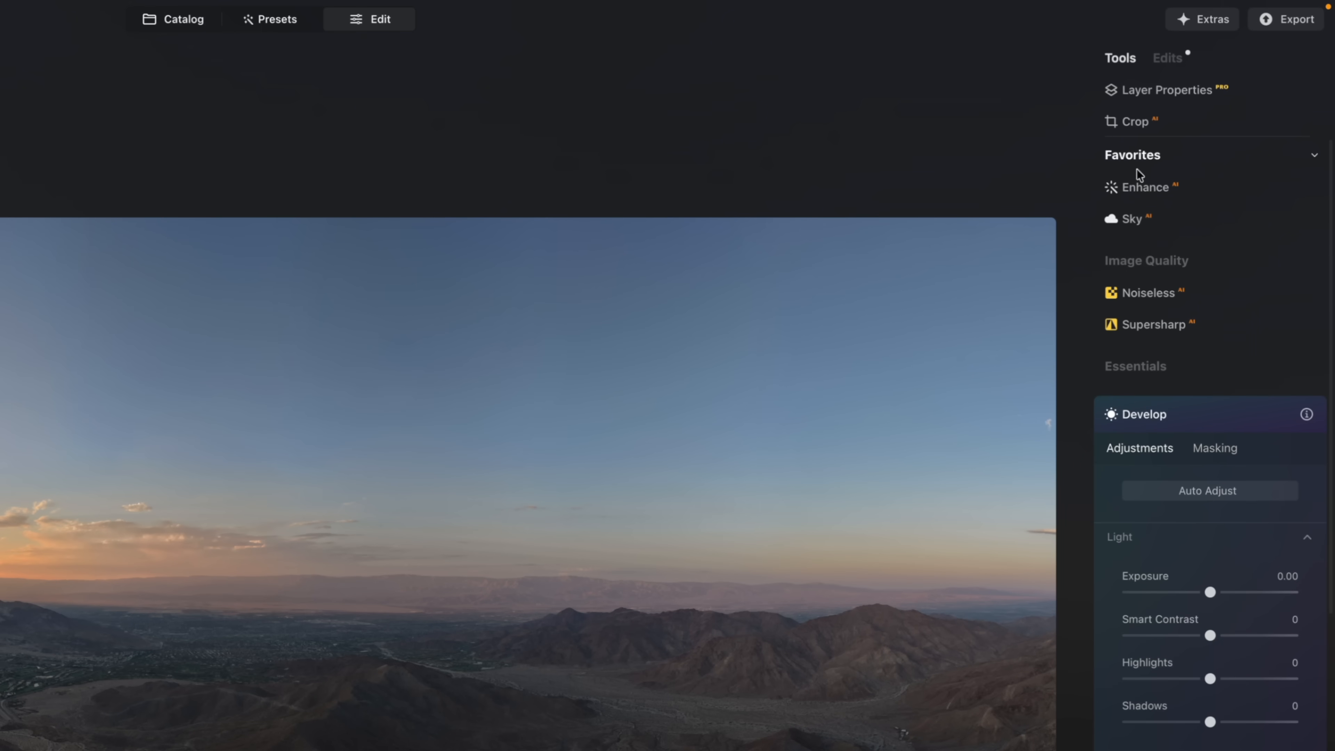
left_click(1146, 187)
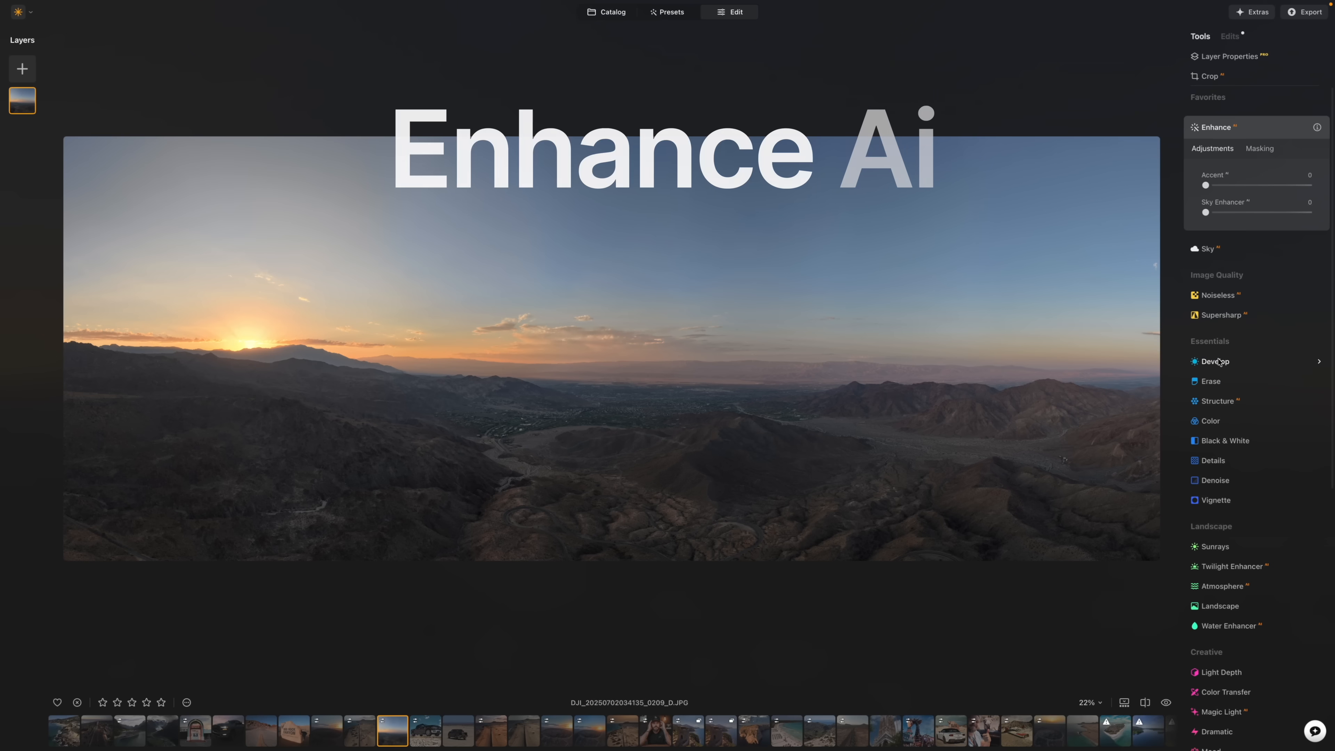
left_click(1149, 579)
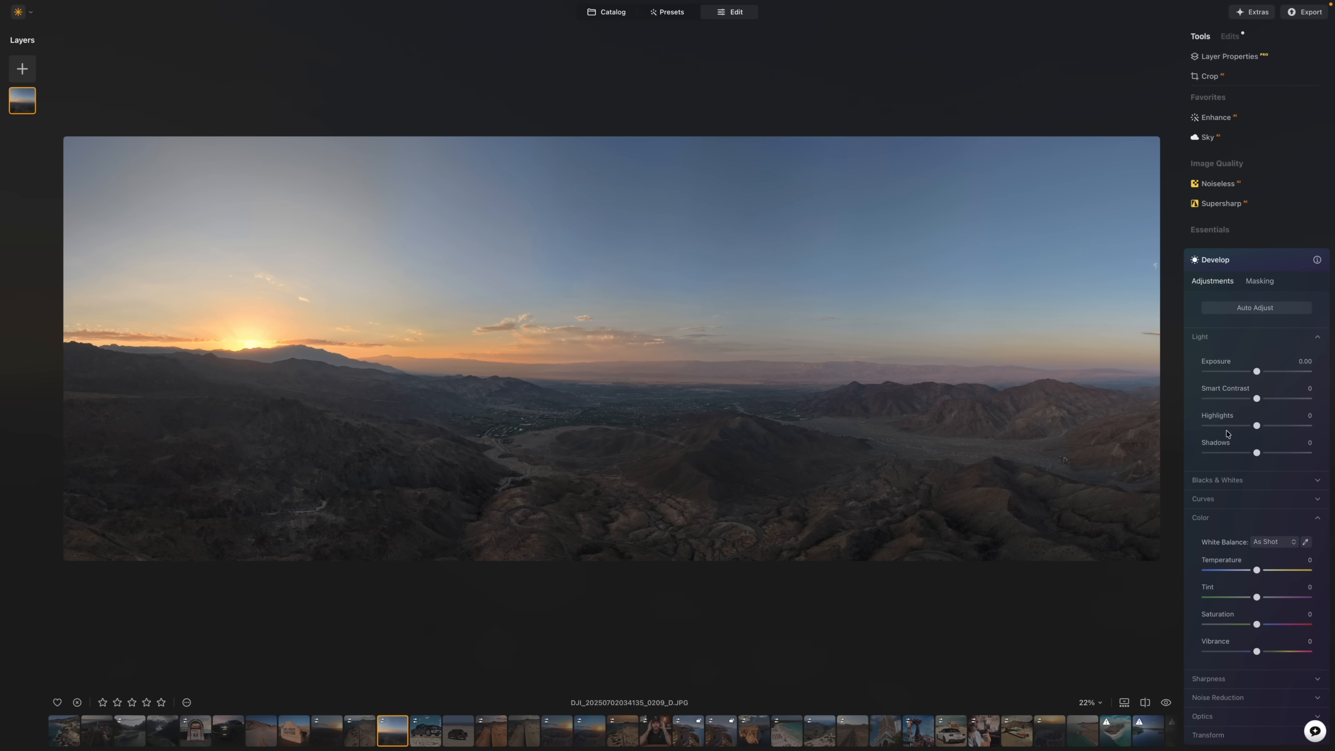
left_click(1223, 117)
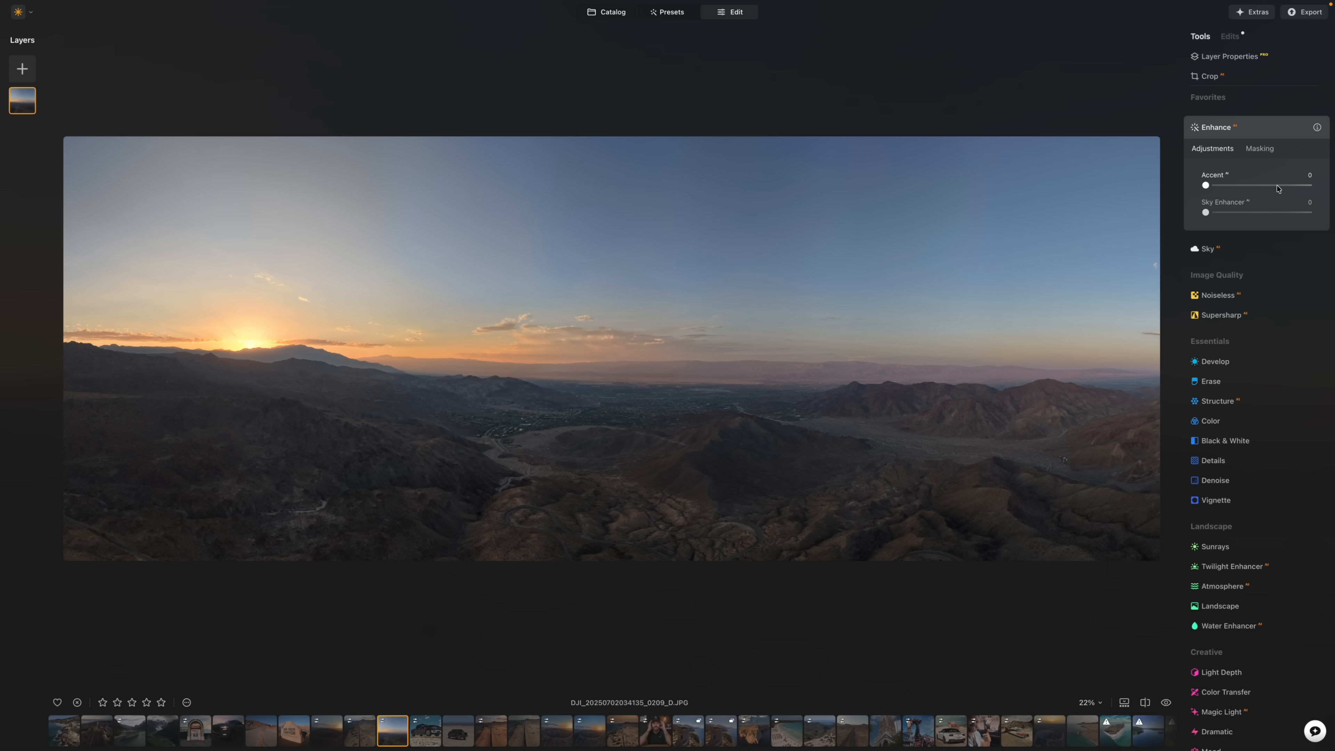
left_click(1248, 364)
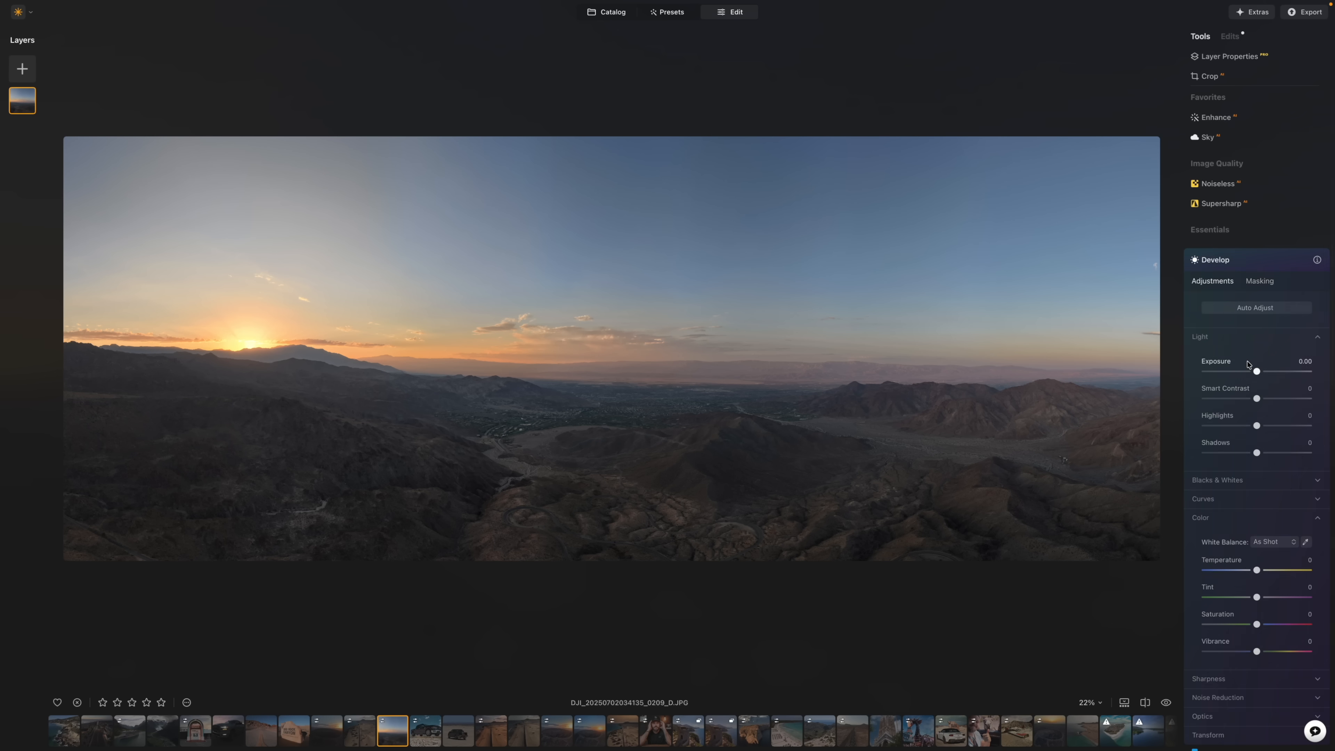
Step: Open the Enhance tool and set its Accent to 46 for the sunset panorama
left_click(1216, 117)
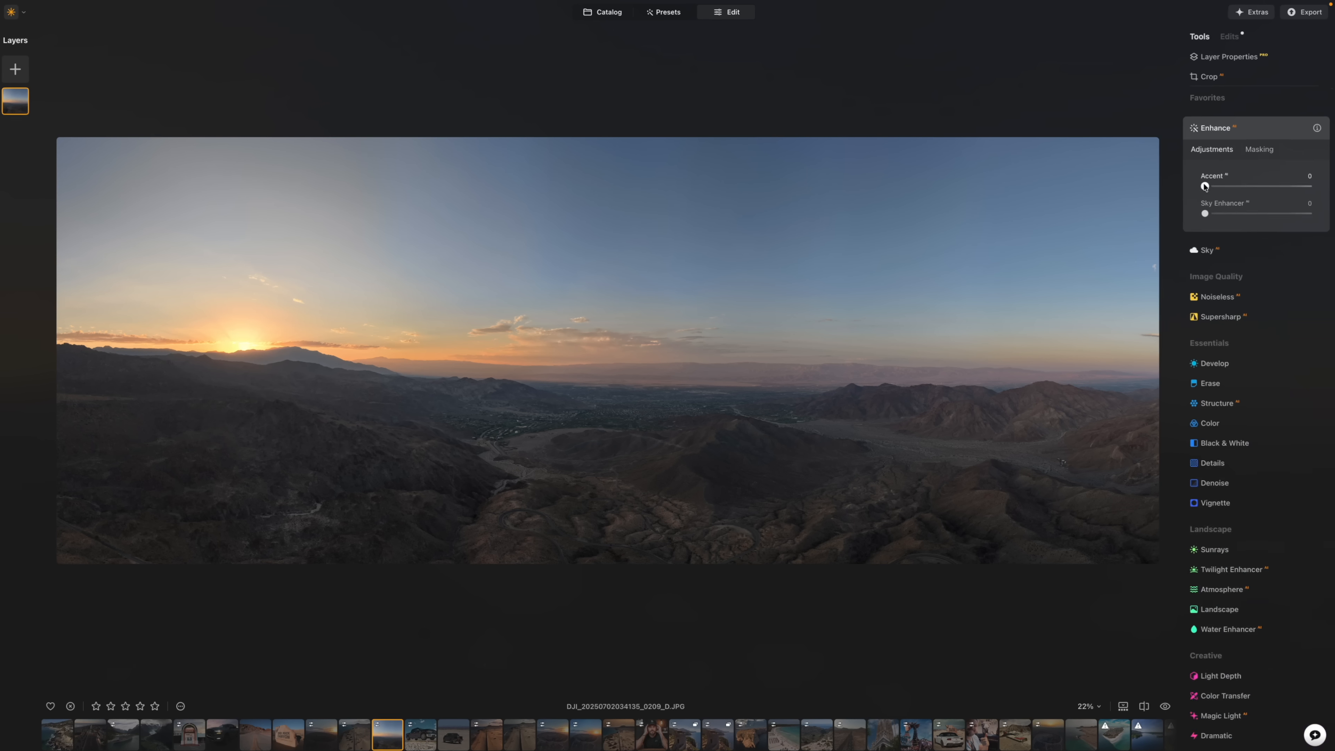
left_click_drag(1208, 181, 1216, 181)
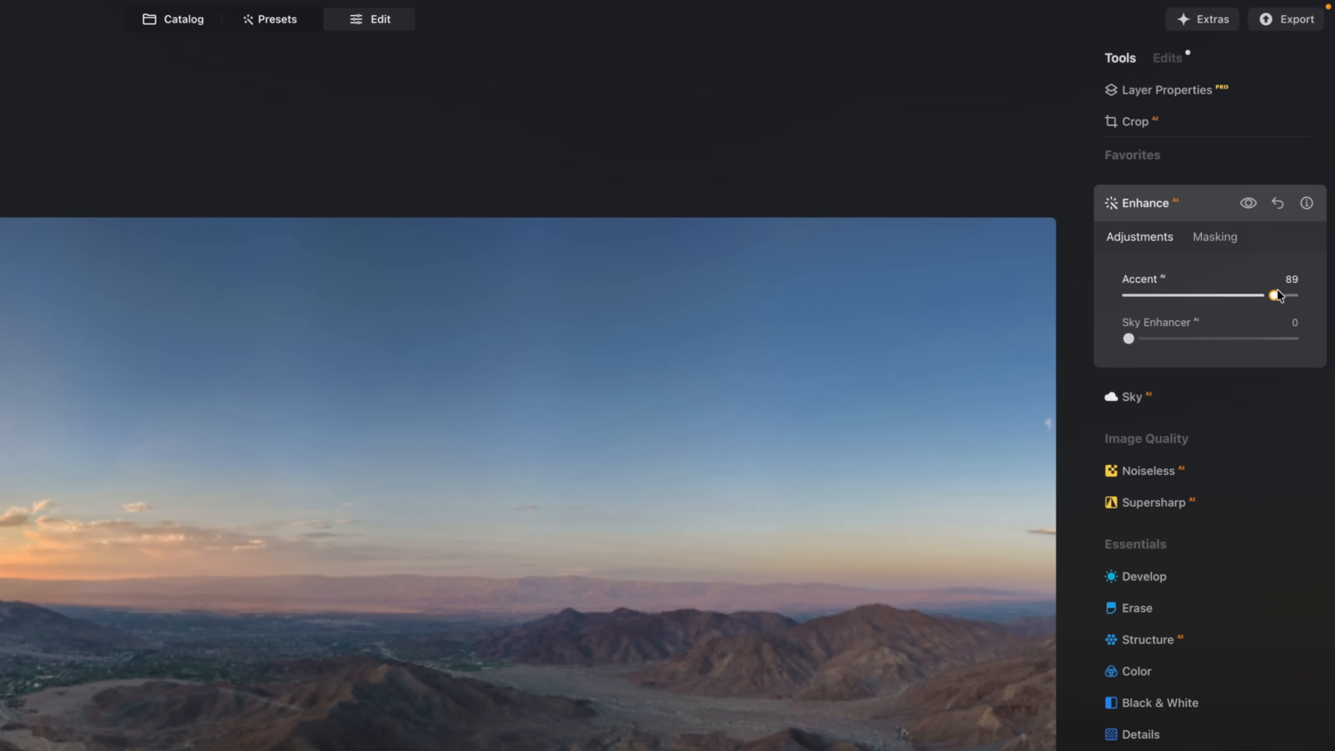
mouse_move(1278, 290)
left_mouse_down()
mouse_move(1176, 288)
mouse_move(1275, 288)
left_mouse_up()
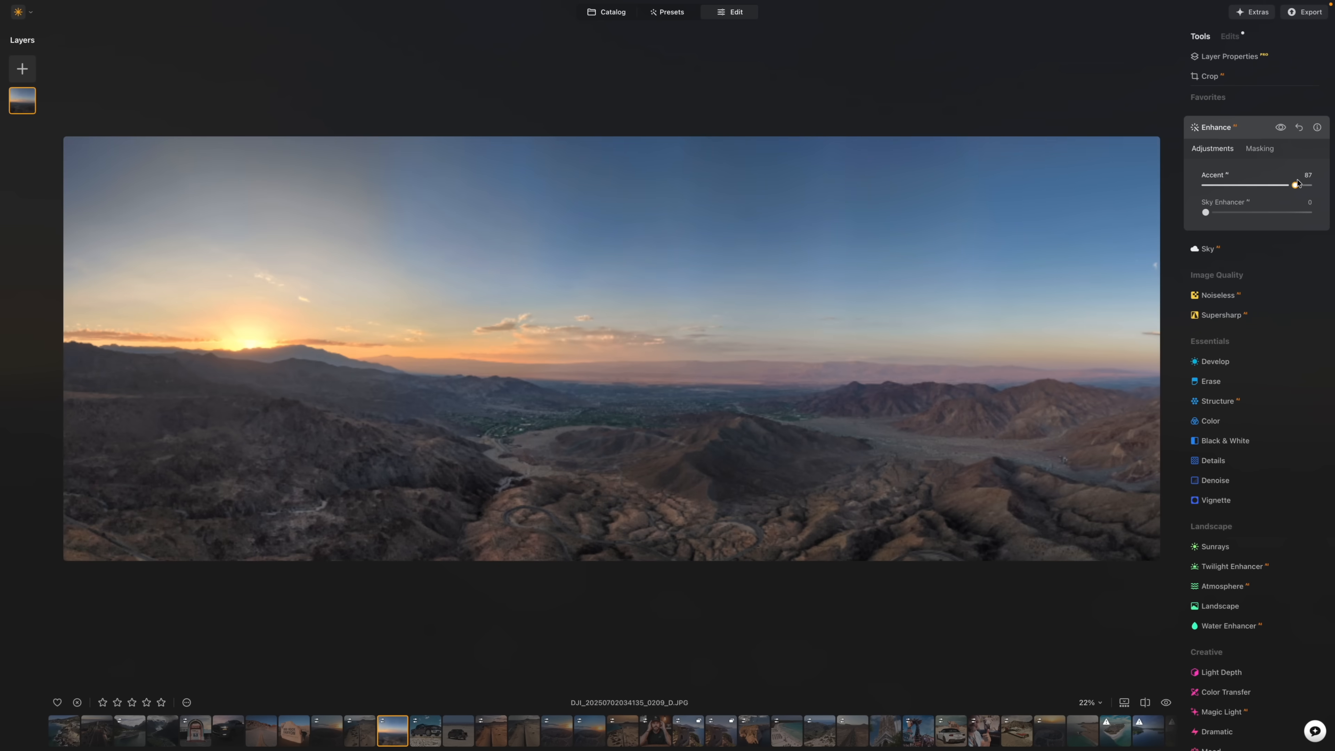
mouse_move(1297, 182)
left_mouse_down()
mouse_move(1269, 184)
mouse_move(1288, 183)
left_mouse_up()
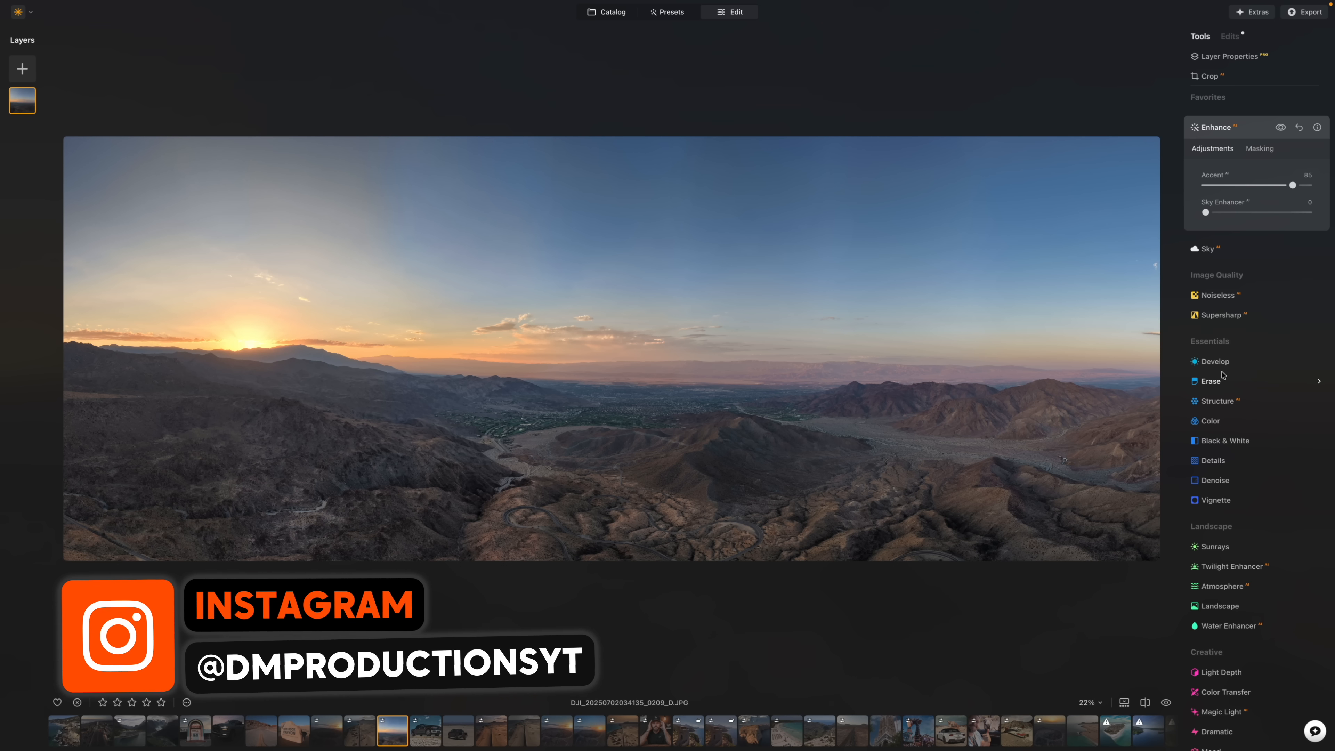
left_click_drag(1292, 185, 1253, 189)
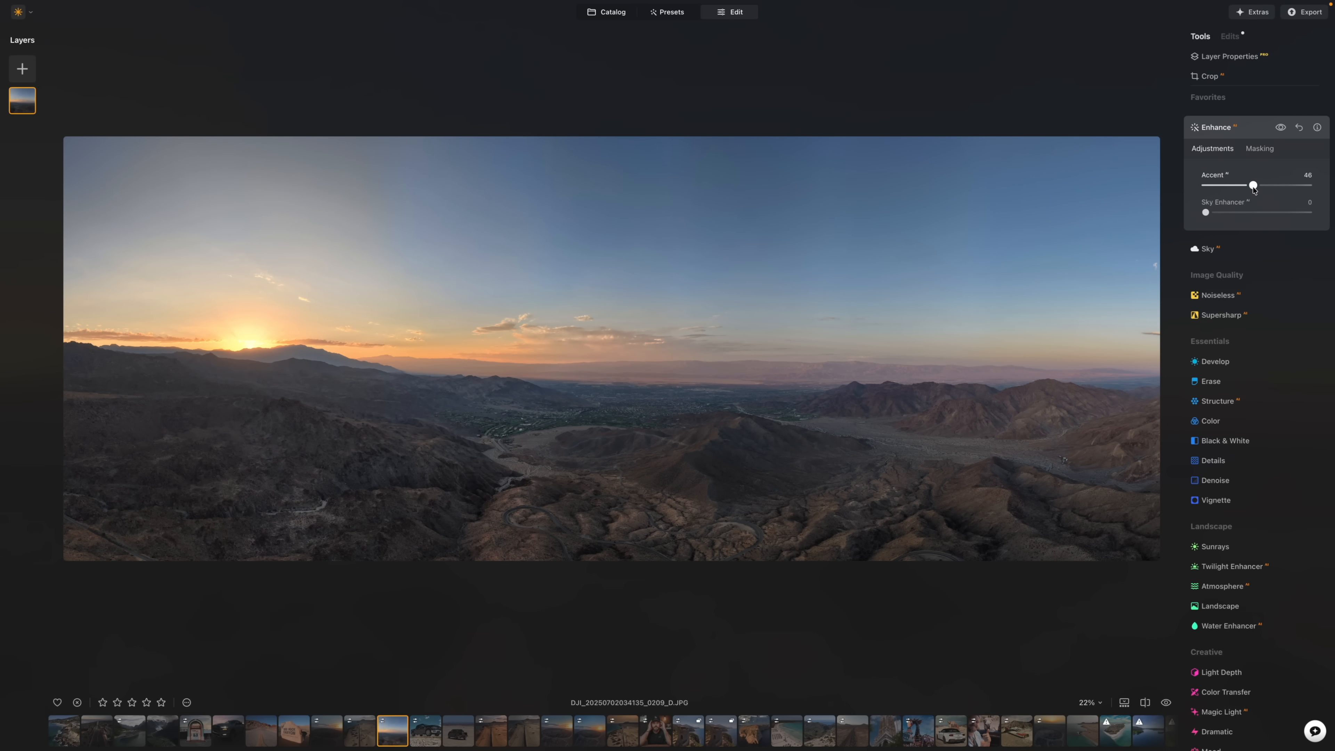
Step: Compare the enhanced panorama with its original, using a before/after split view and sweeping the divider to the photo's left edge
key("backslash")
key("backslash")
key("backslash")
key("backslash")
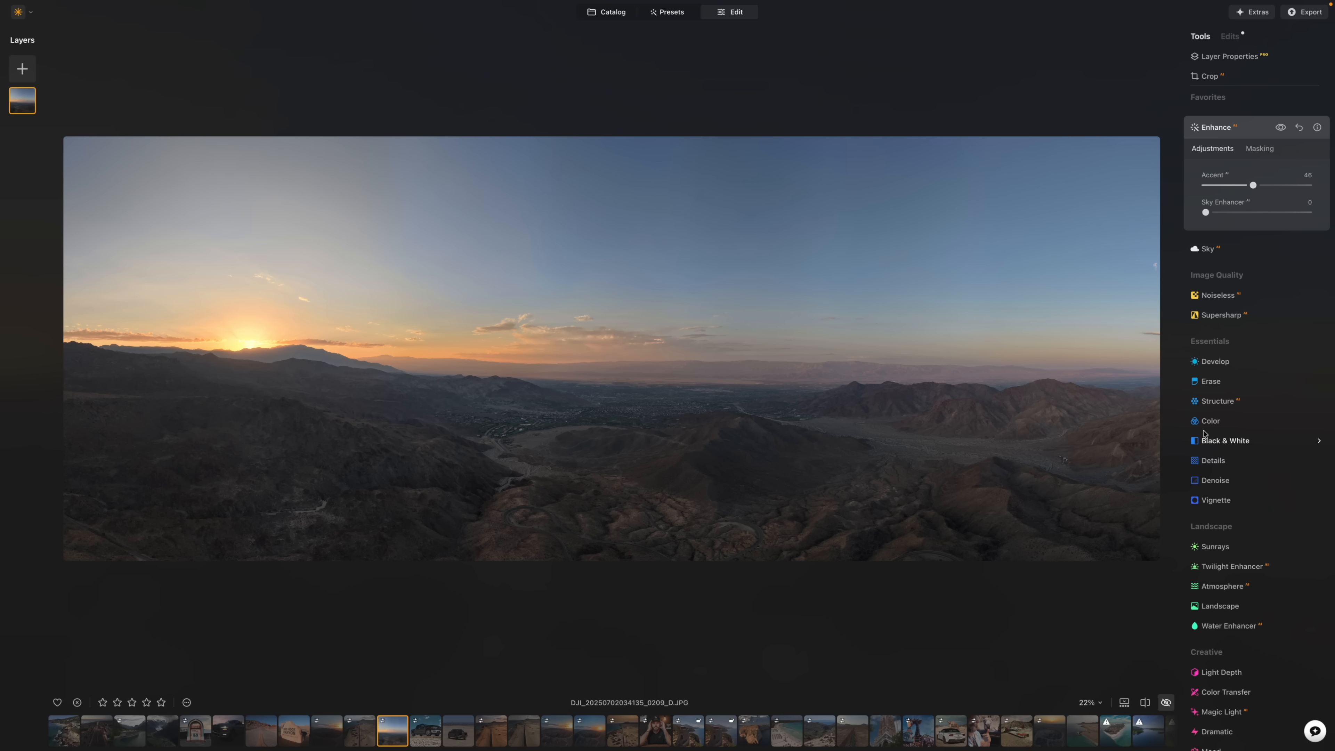
left_click(1146, 704)
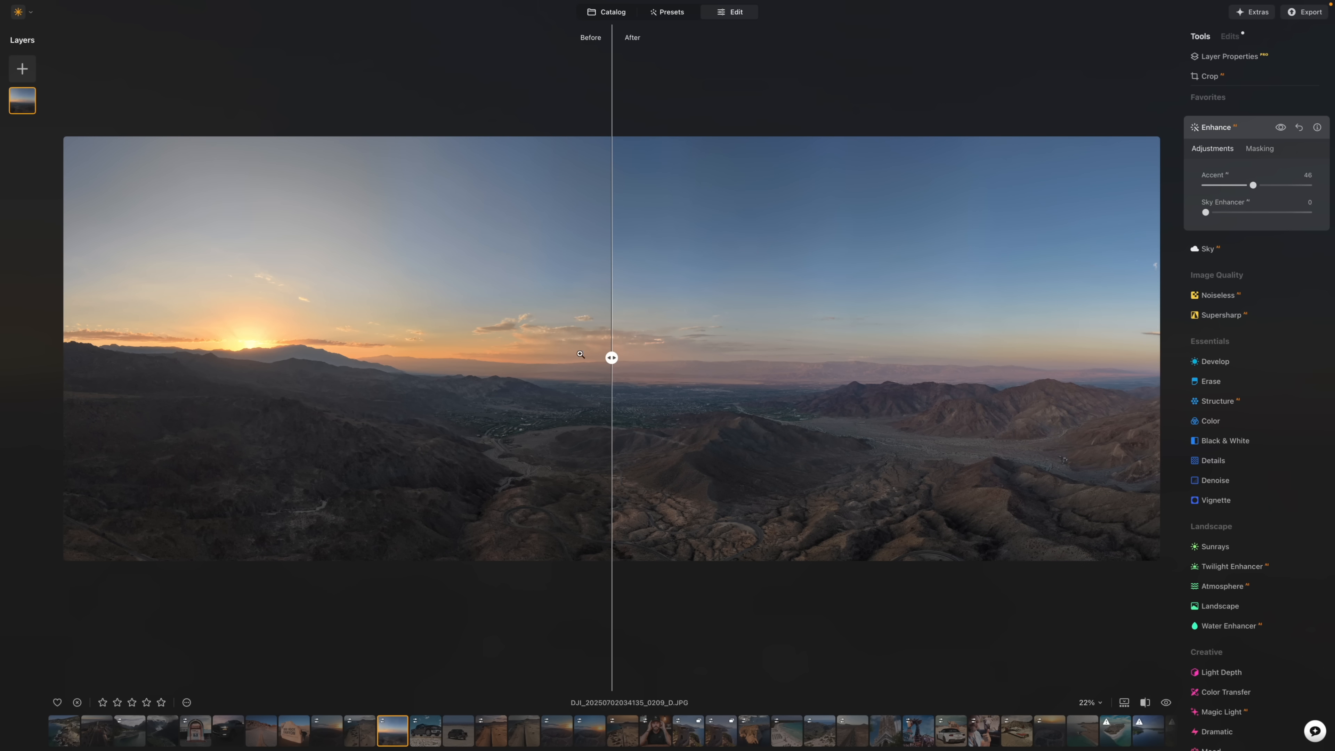
left_click_drag(611, 358, 58, 303)
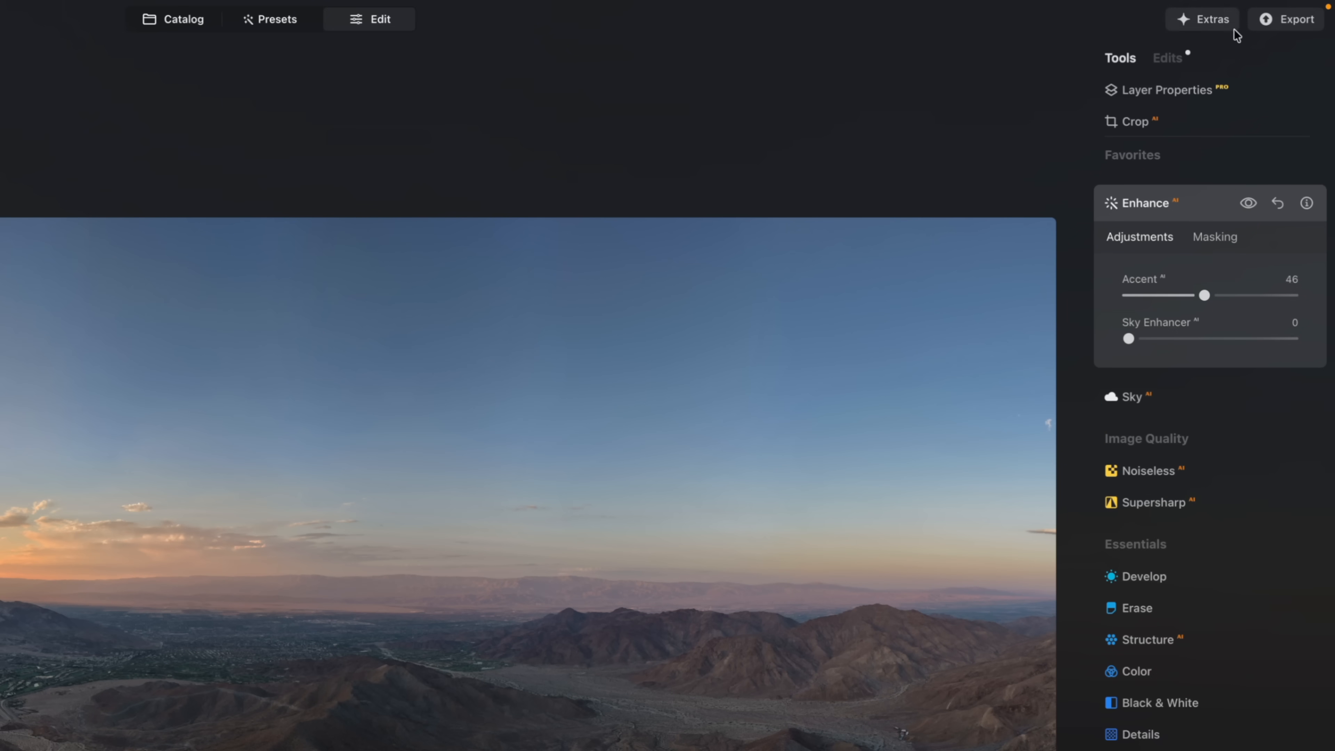
left_click(1269, 23)
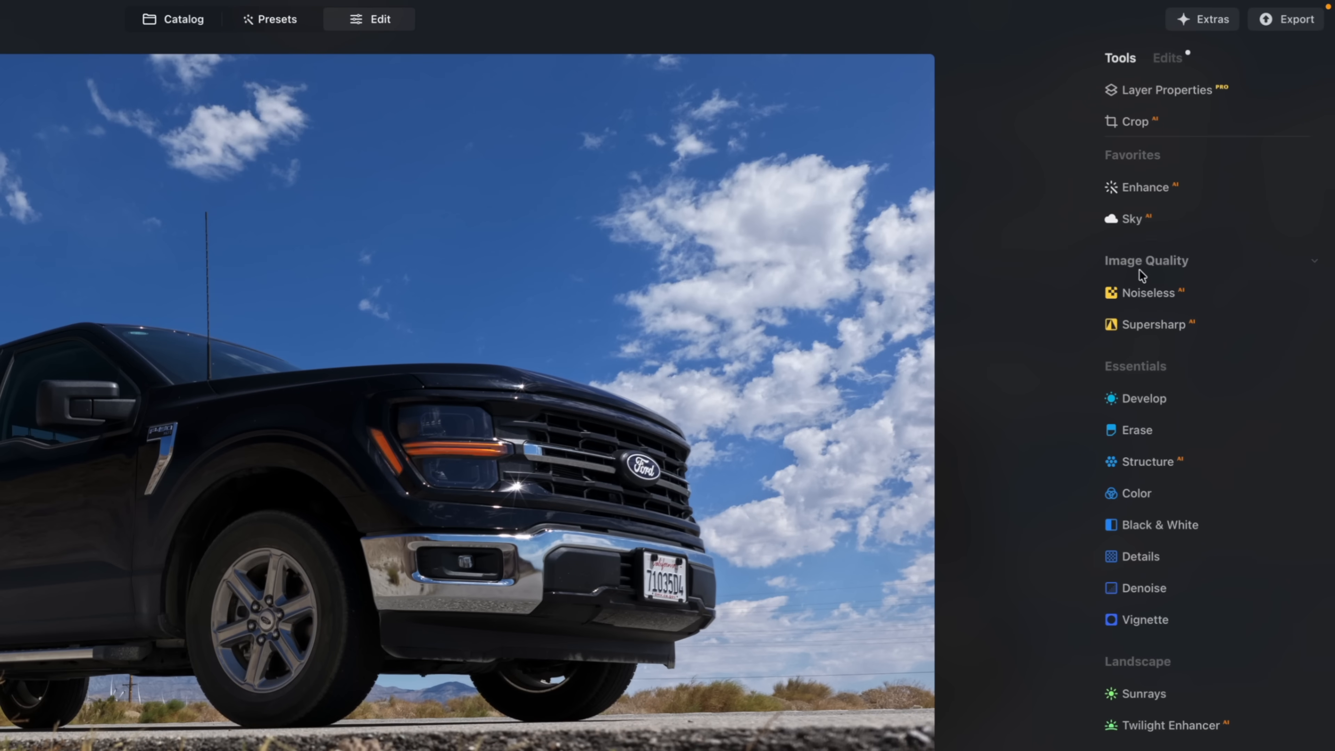
Step: Try an Enhance Accent of 76 on the entire pickup truck photo and reset it to 0
left_click(1150, 188)
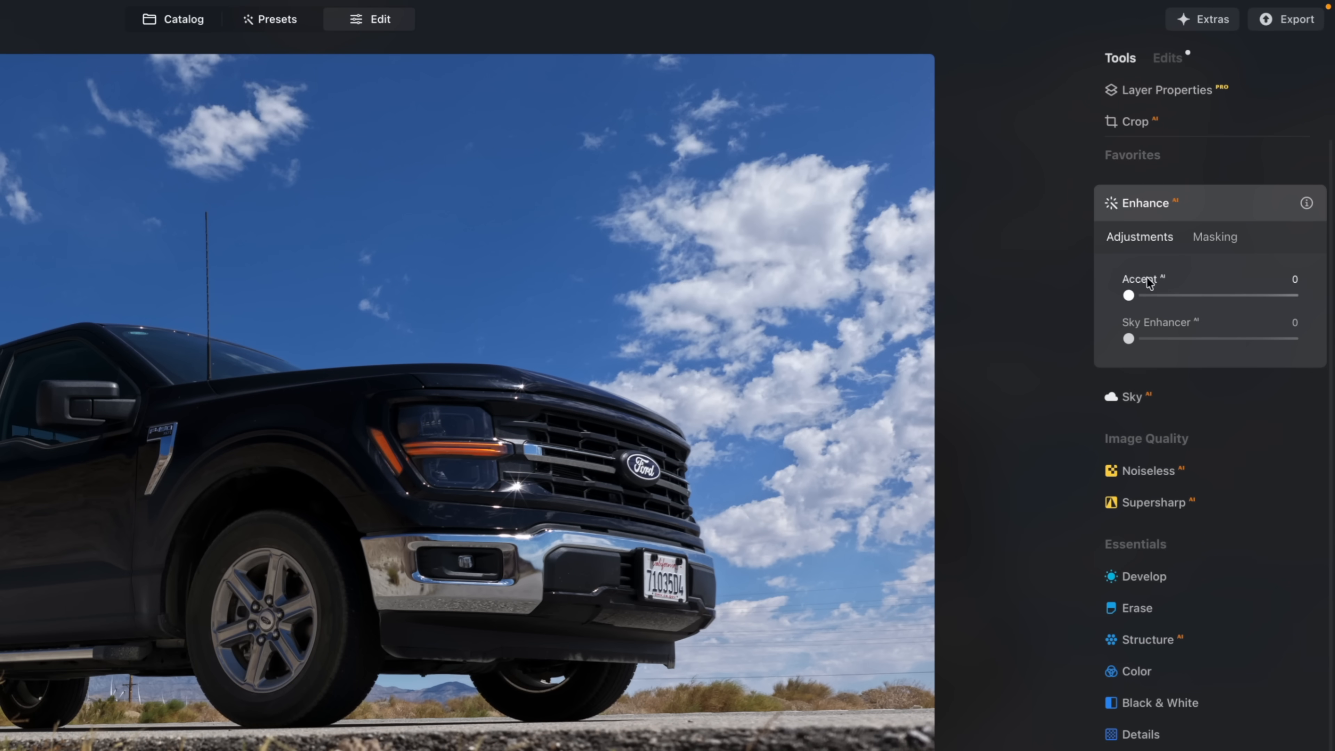
left_click_drag(1135, 294, 1261, 290)
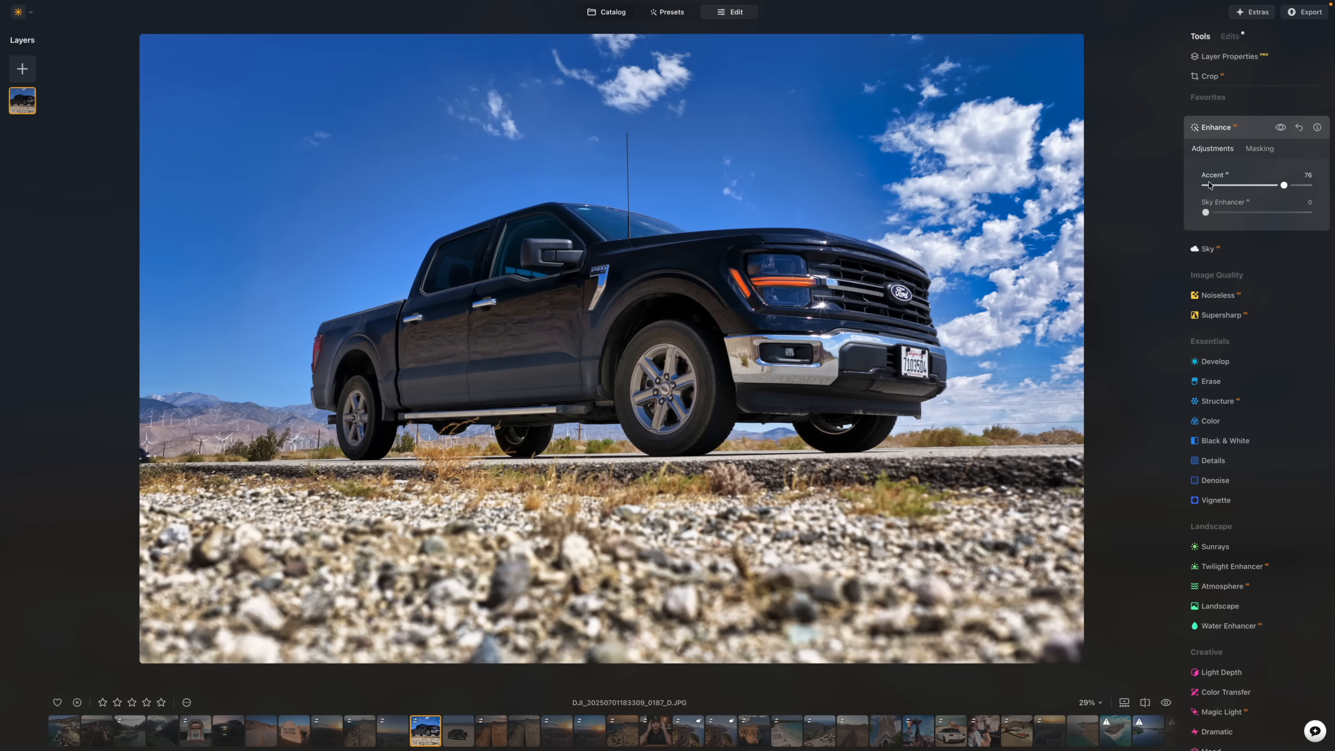
double_click(1209, 185)
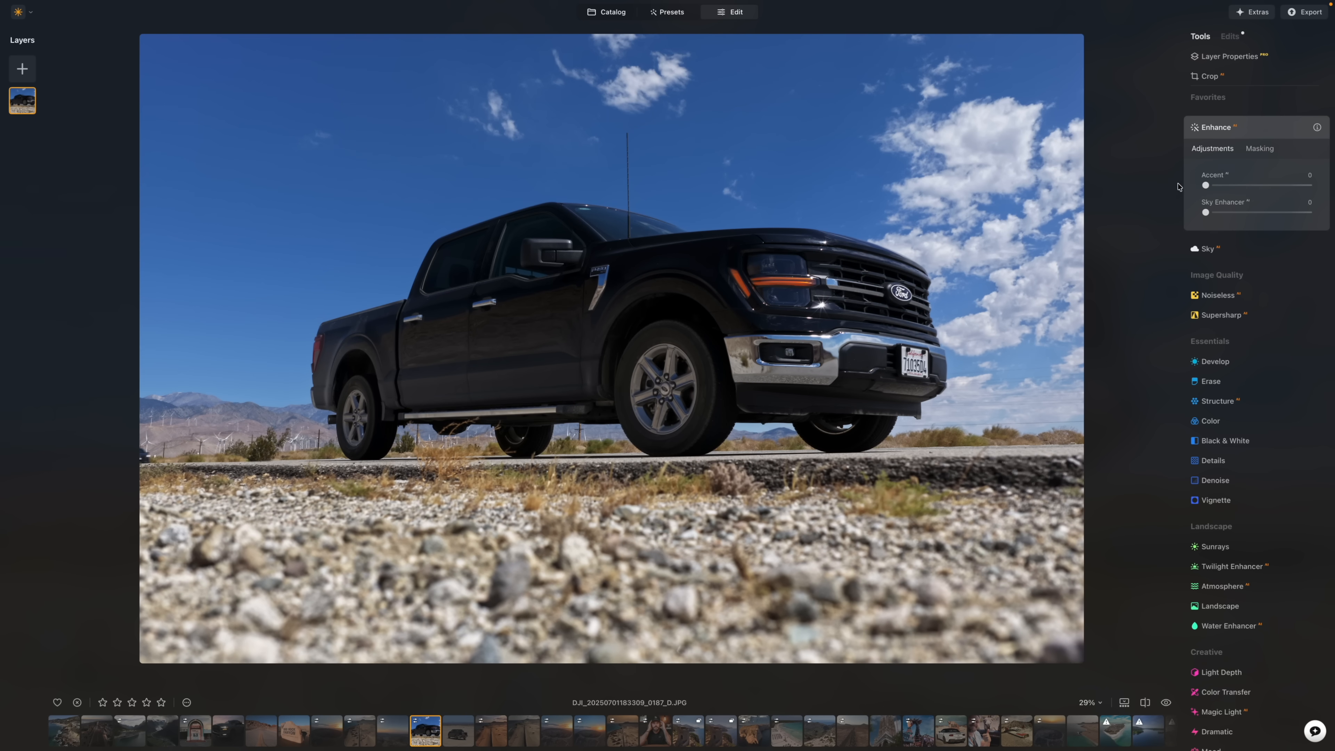
Step: Mask the whole pickup truck for the Enhance tool using Object Select
left_click(1262, 150)
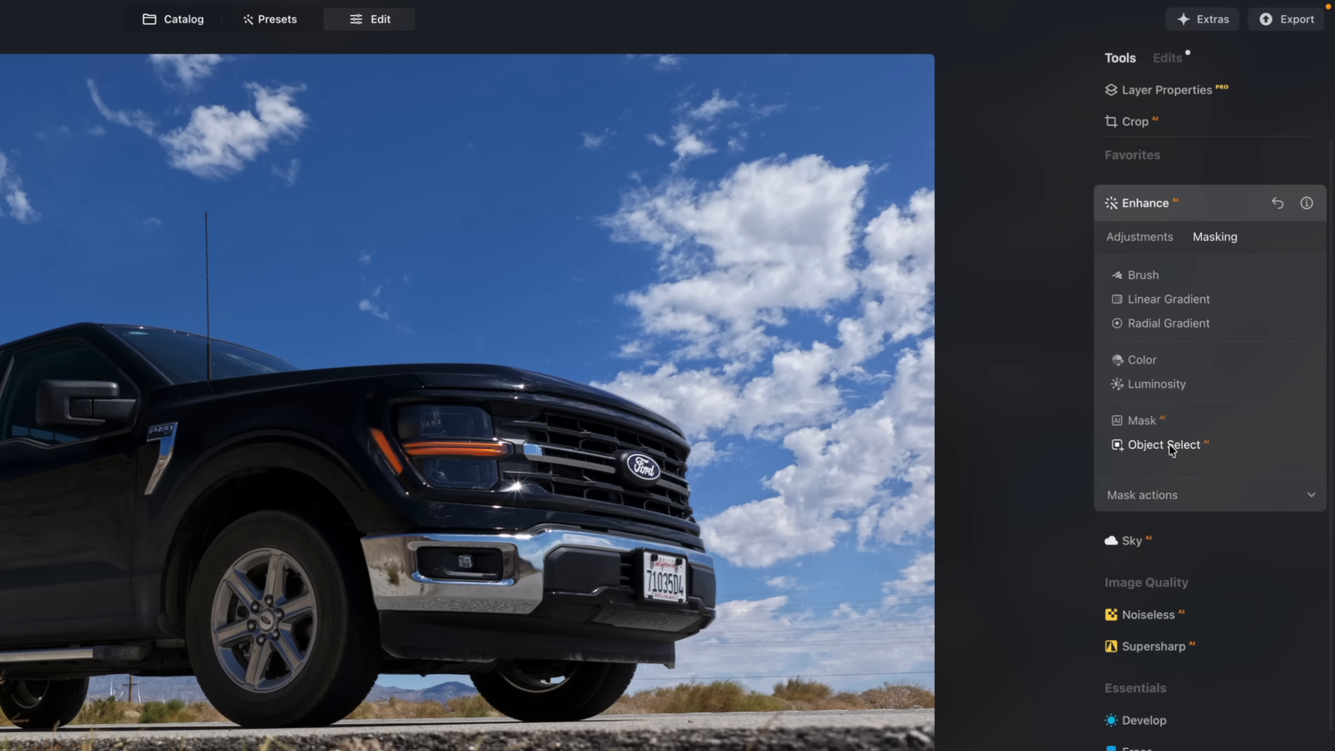
left_click(1169, 444)
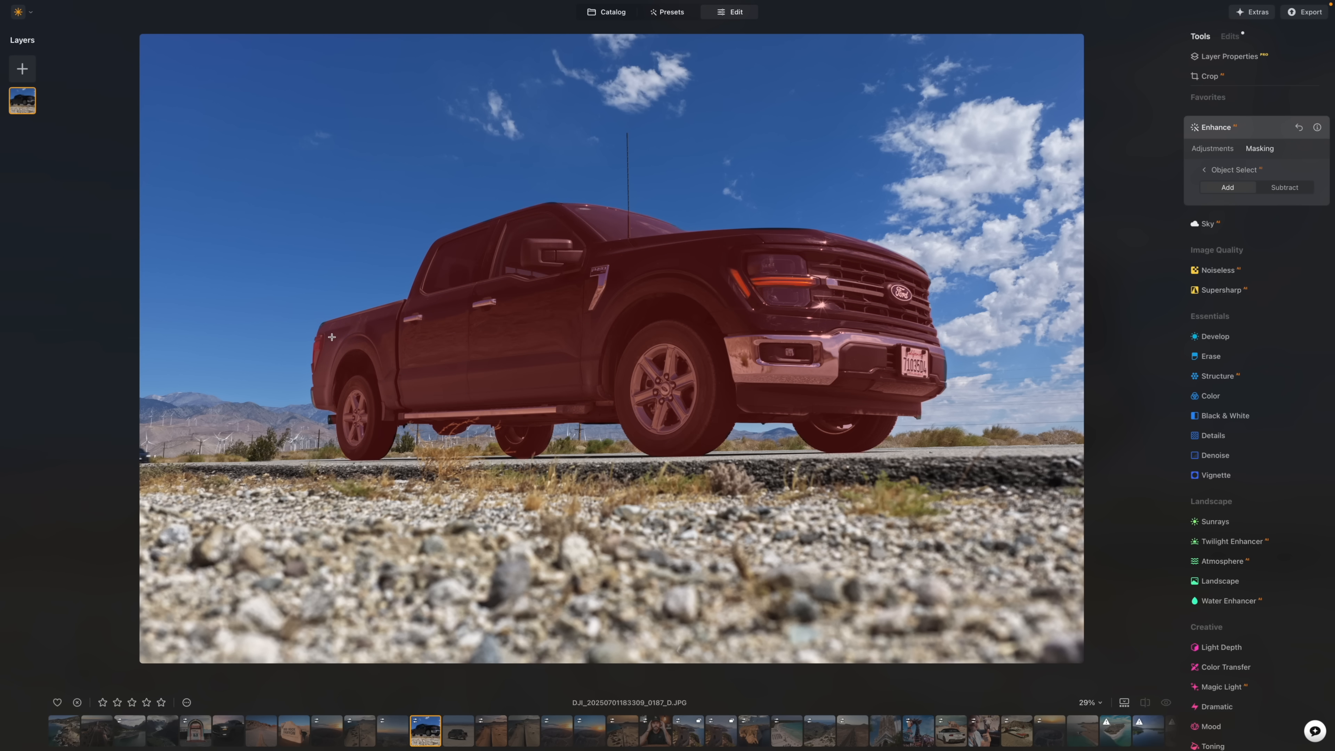
left_click(332, 336)
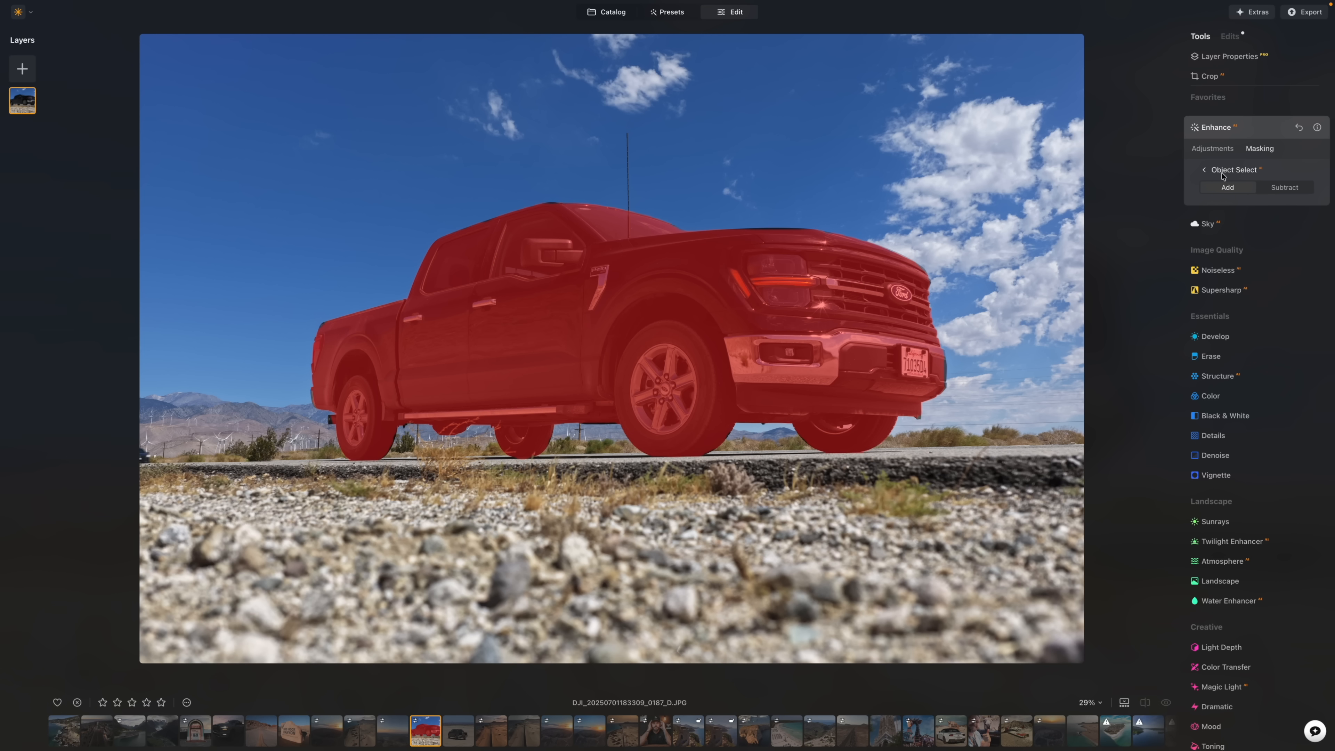
Step: Set the Enhance Accent to 70 for the masked truck and compare the photo with its original
left_click(1210, 150)
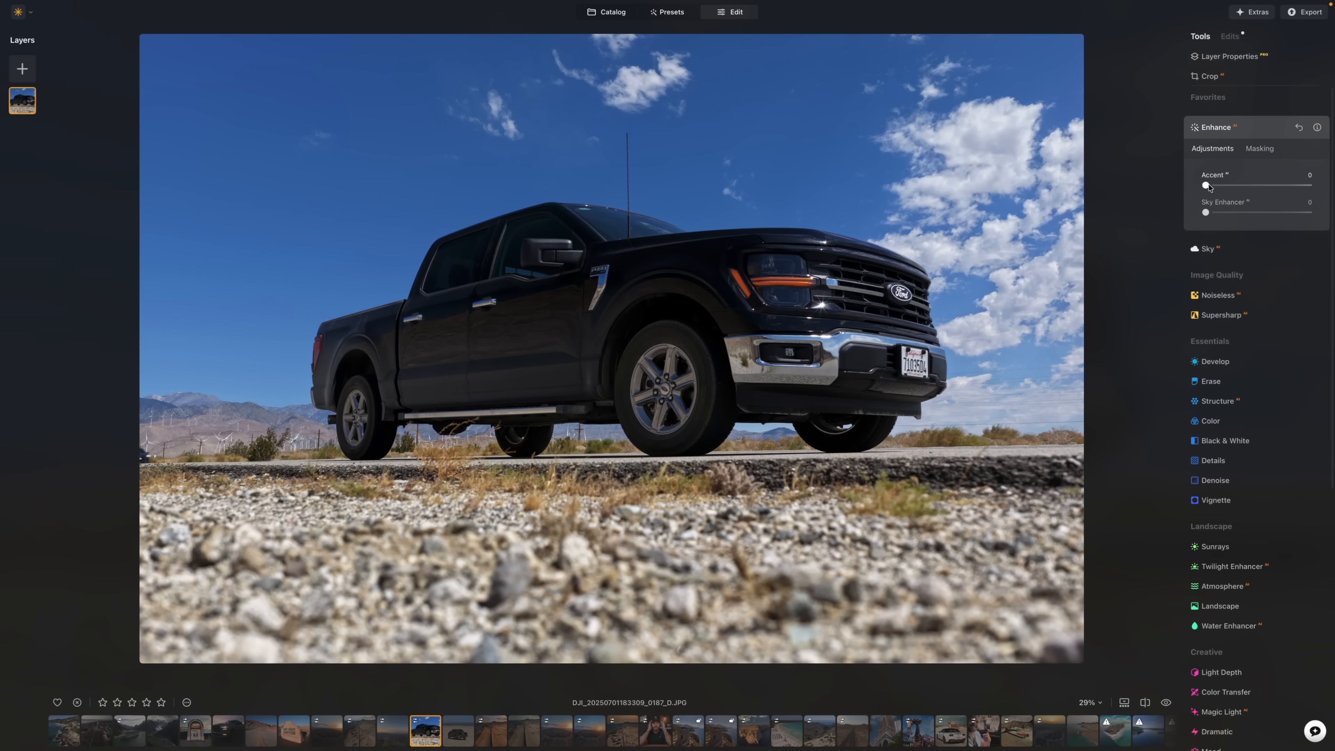
left_click_drag(1206, 185, 1280, 180)
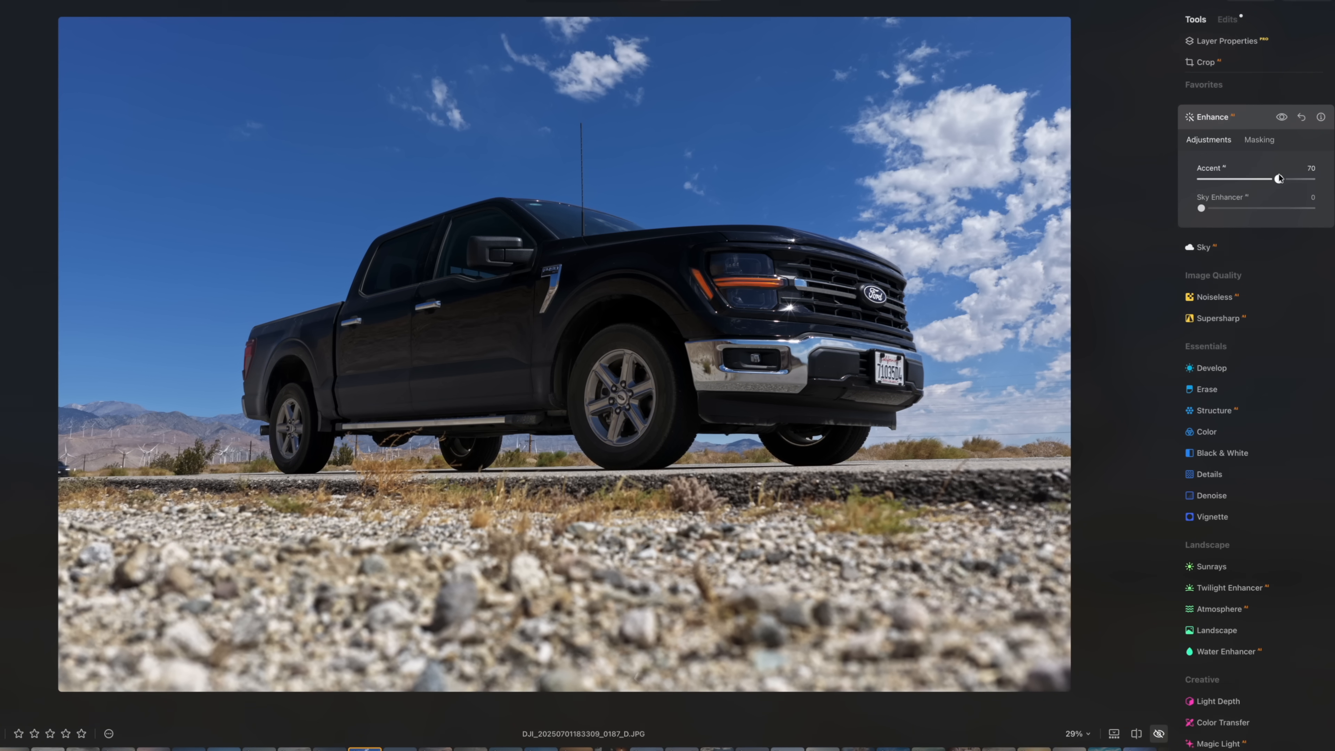
key("backslash")
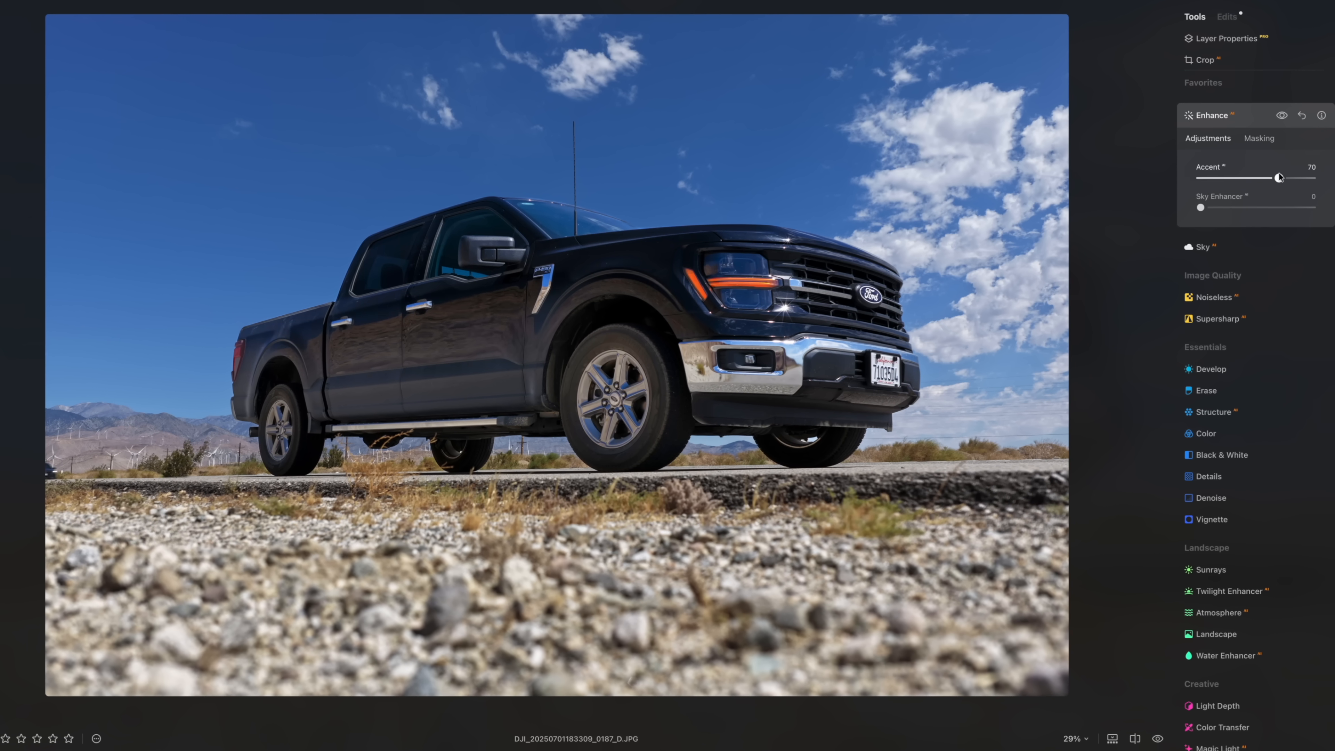
key("backslash")
key("backslash")
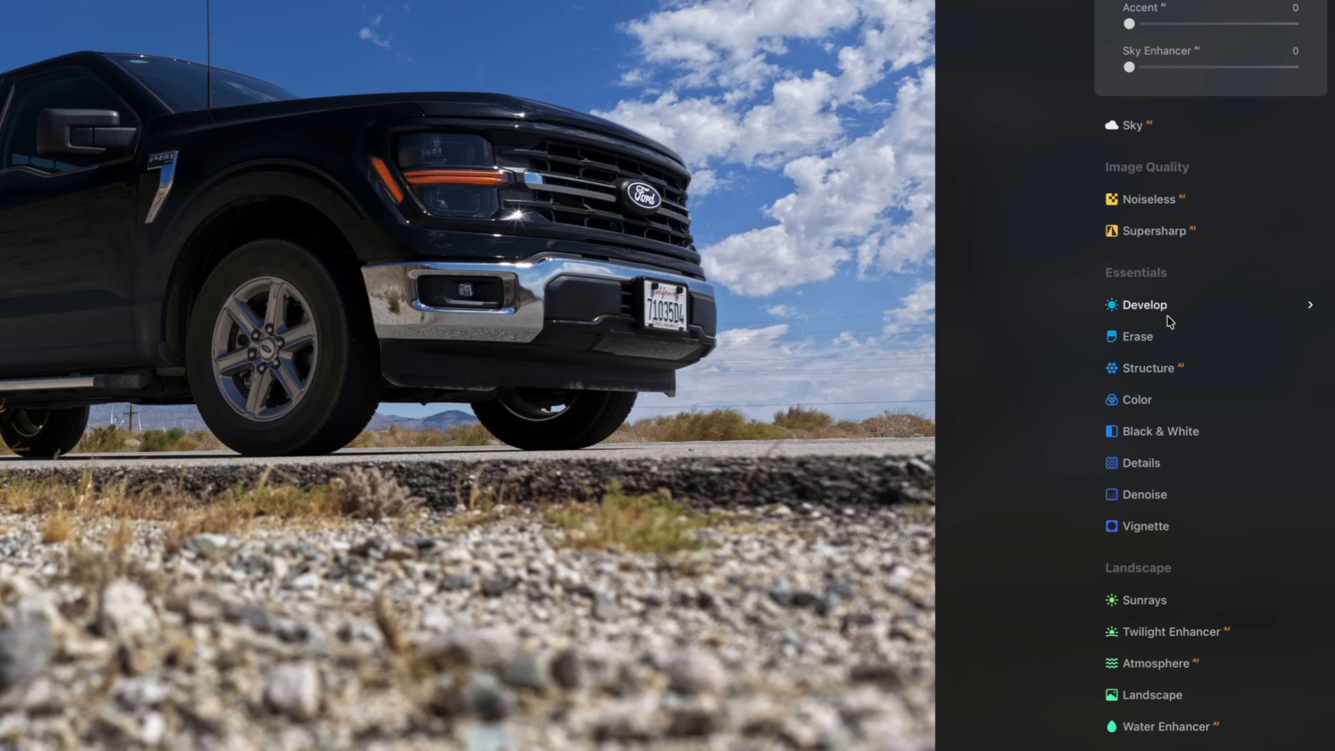
Step: Mask the pickup truck for Develop with the AI Transport mask, and invert it to cover the surroundings with the mask overlay shown
left_click(1163, 306)
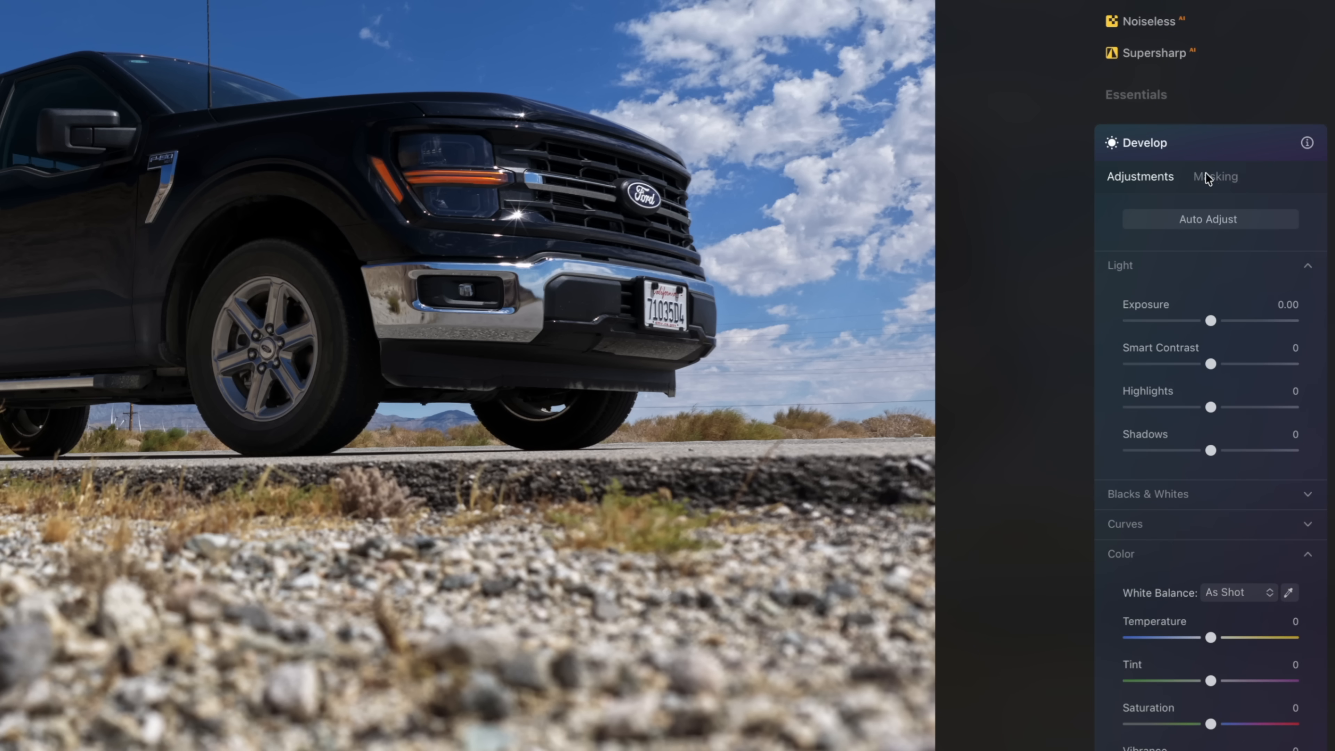
left_click(1204, 178)
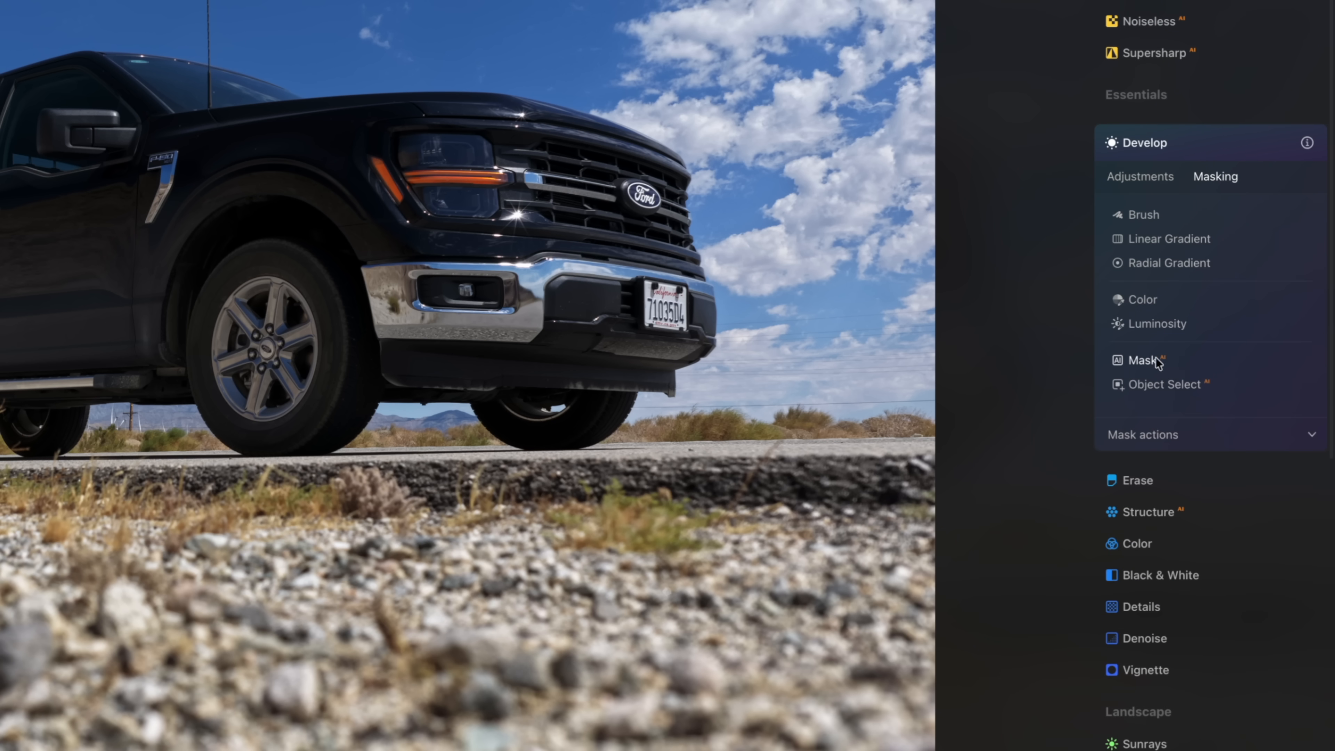
left_click(1144, 363)
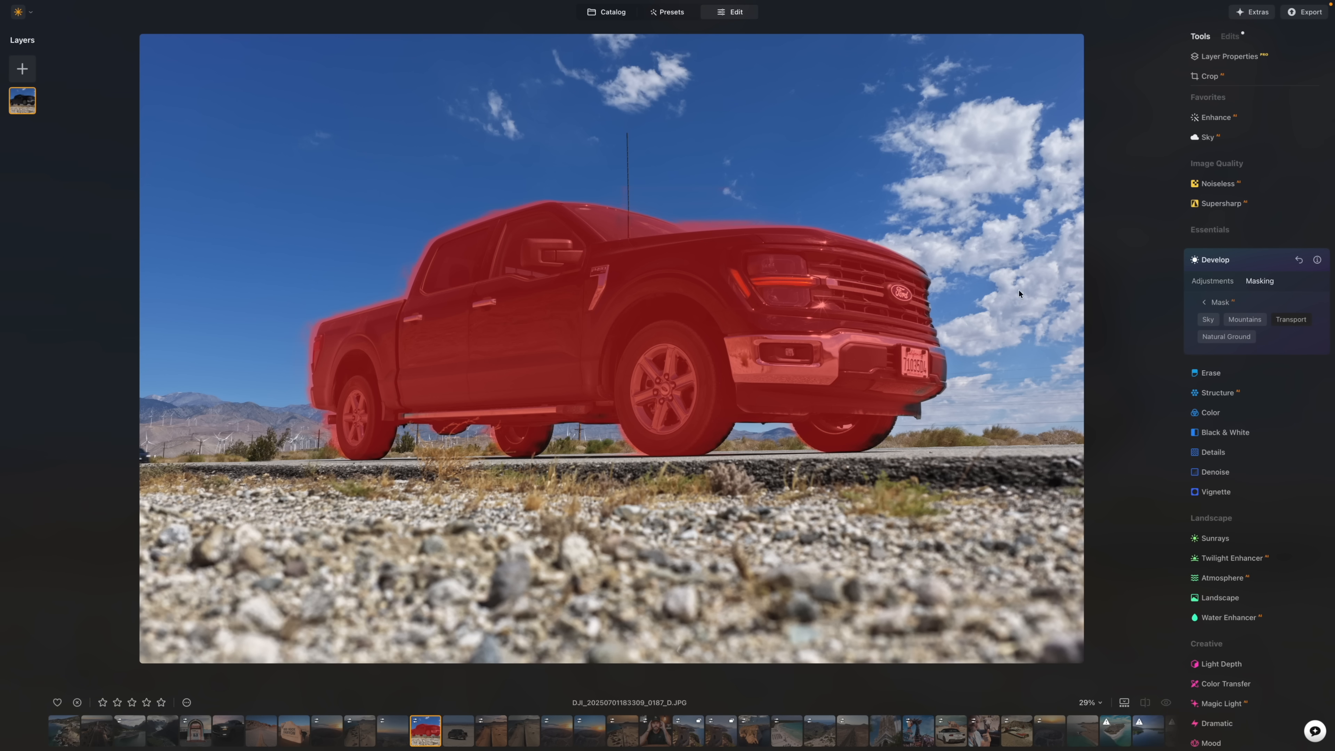
left_click(1218, 303)
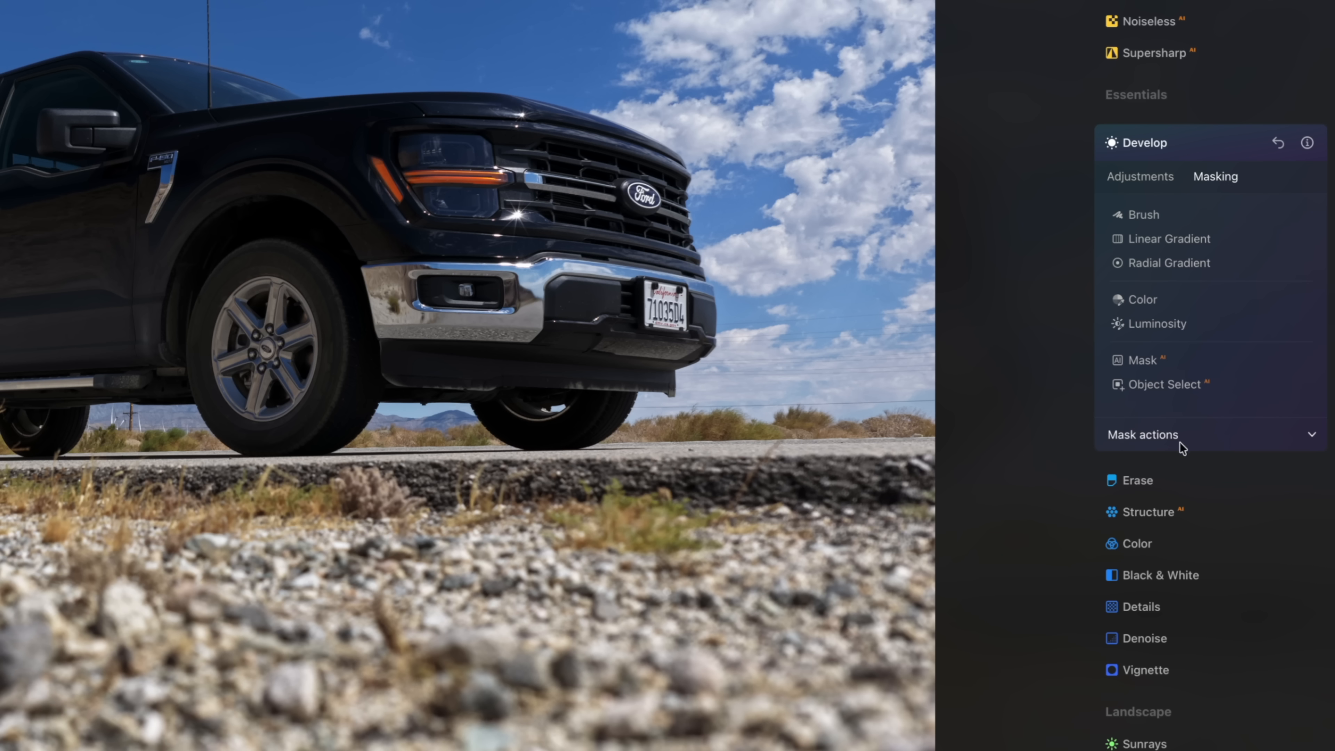
left_click(1239, 444)
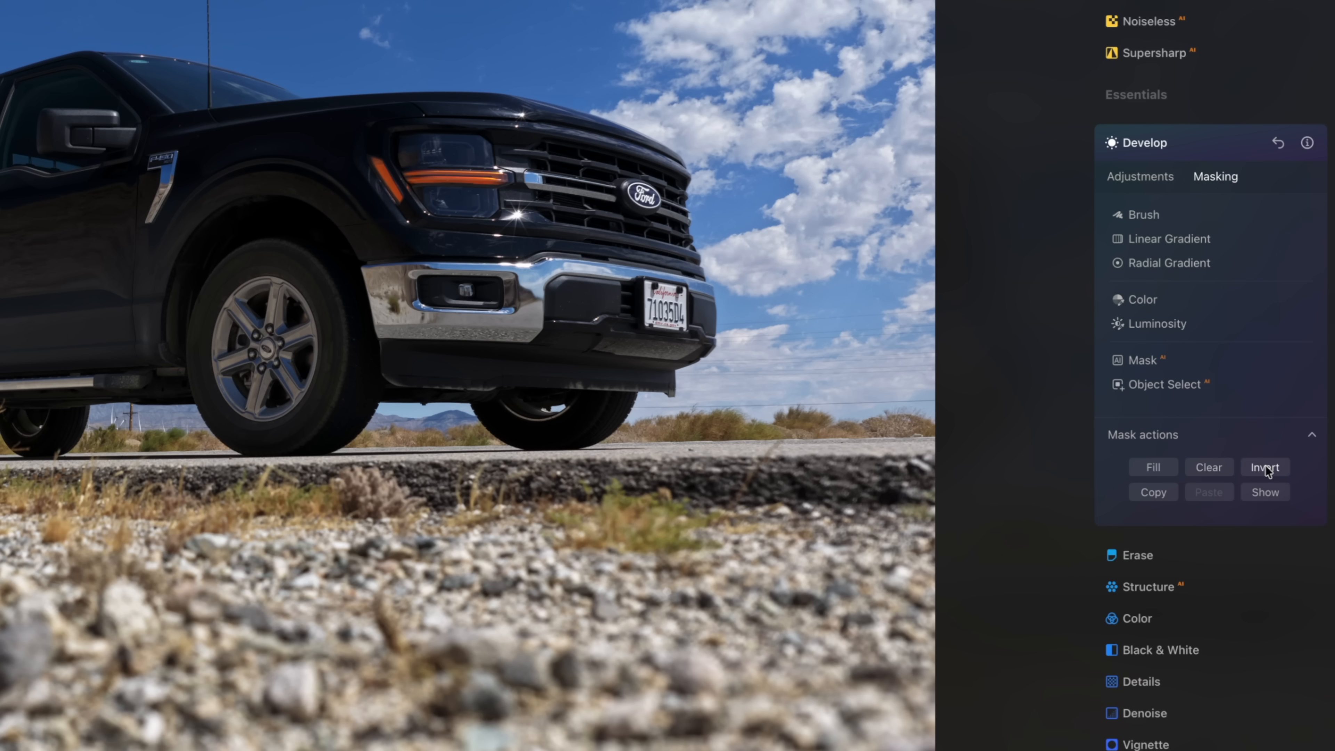
left_click(1277, 495)
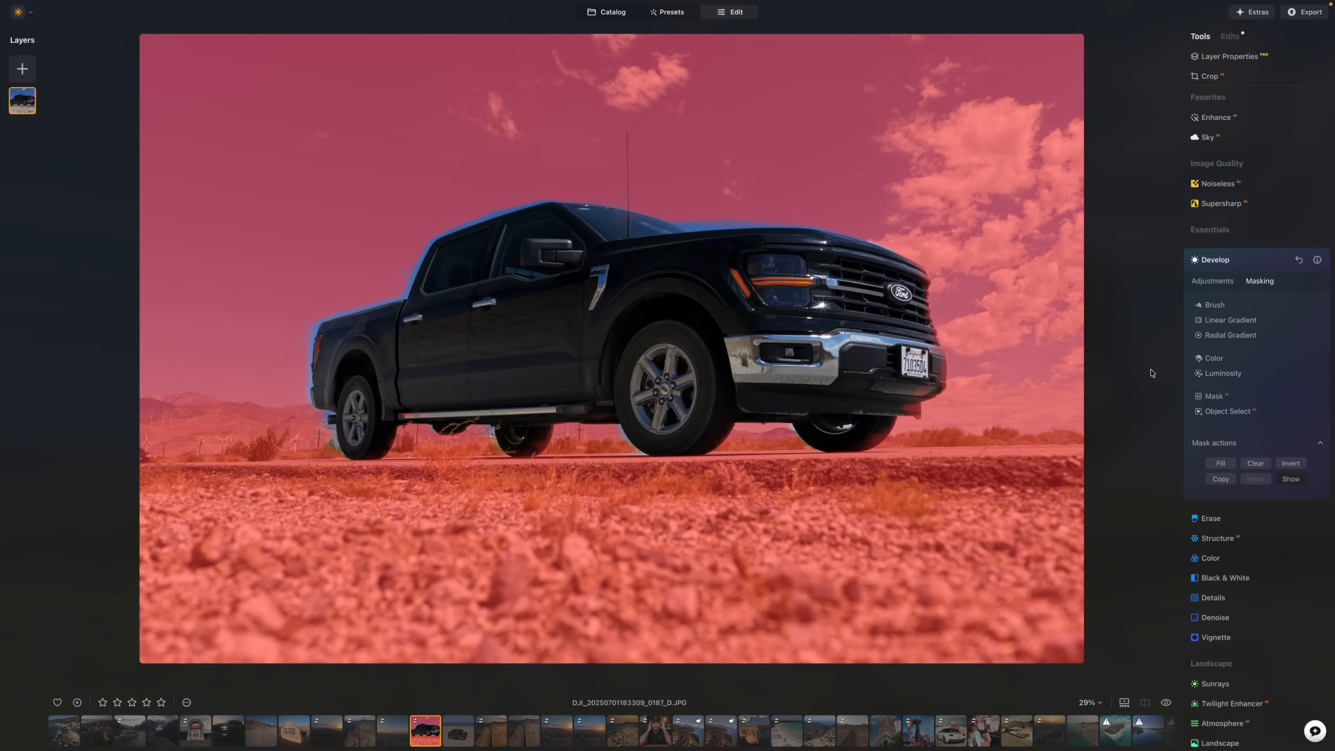
Step: Darken the masked surroundings in Develop, comparing an Exposure of -0.69 with the original and settling on -0.33
left_click(1212, 281)
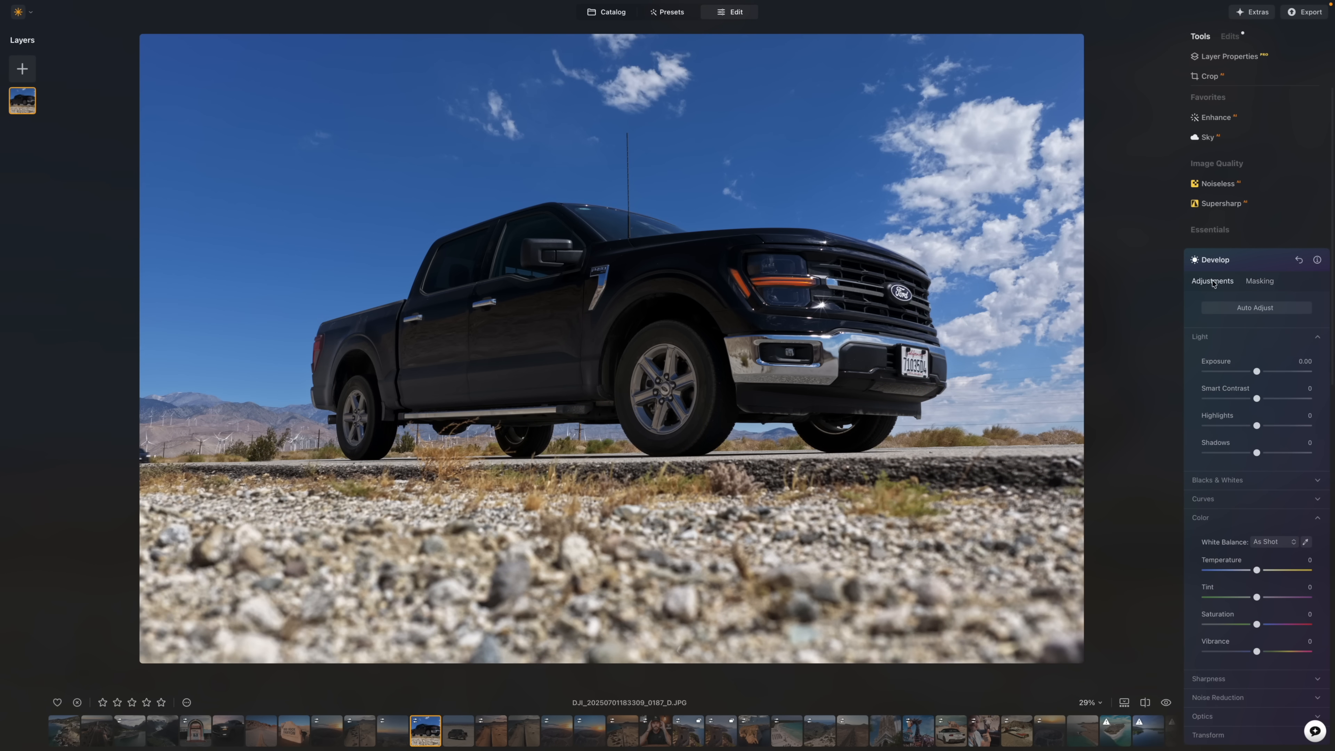
left_click_drag(1257, 371, 1252, 372)
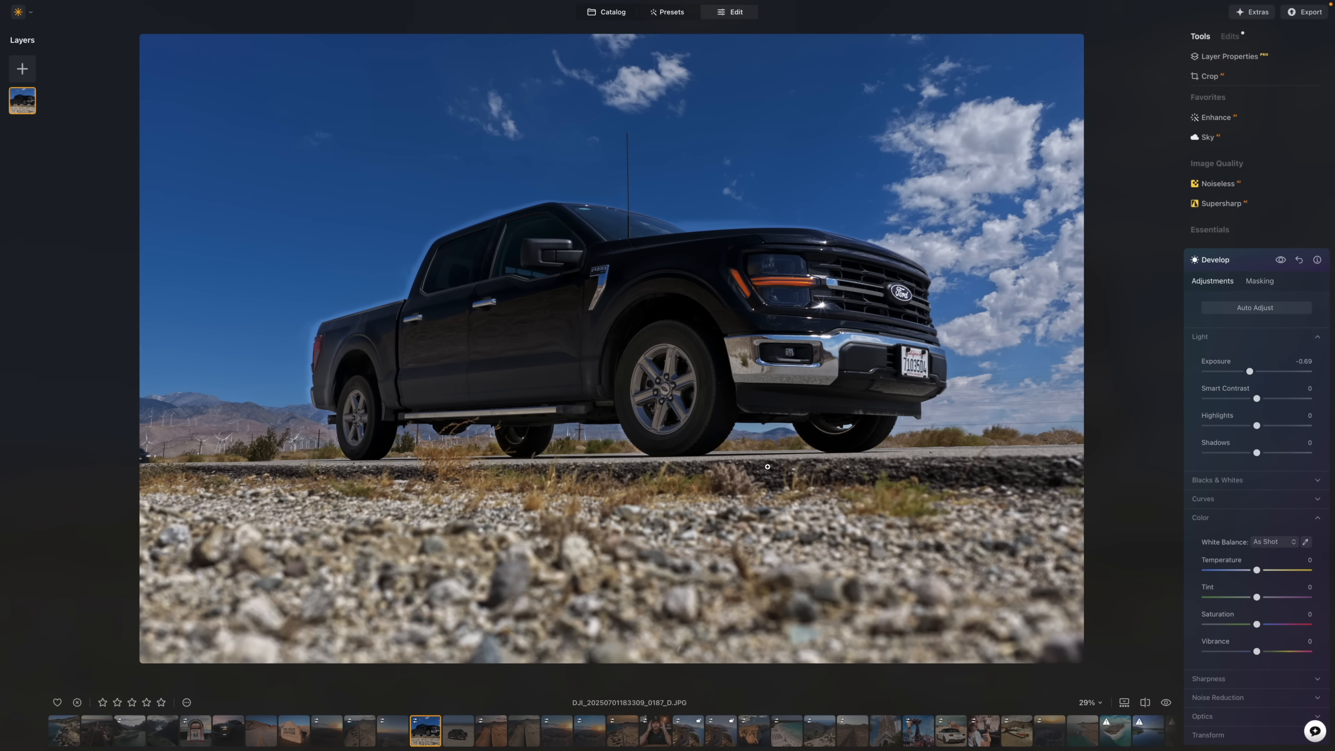
key("backslash")
mouse_move(1263, 372)
left_mouse_down()
mouse_move(1205, 373)
mouse_move(1254, 372)
left_mouse_up()
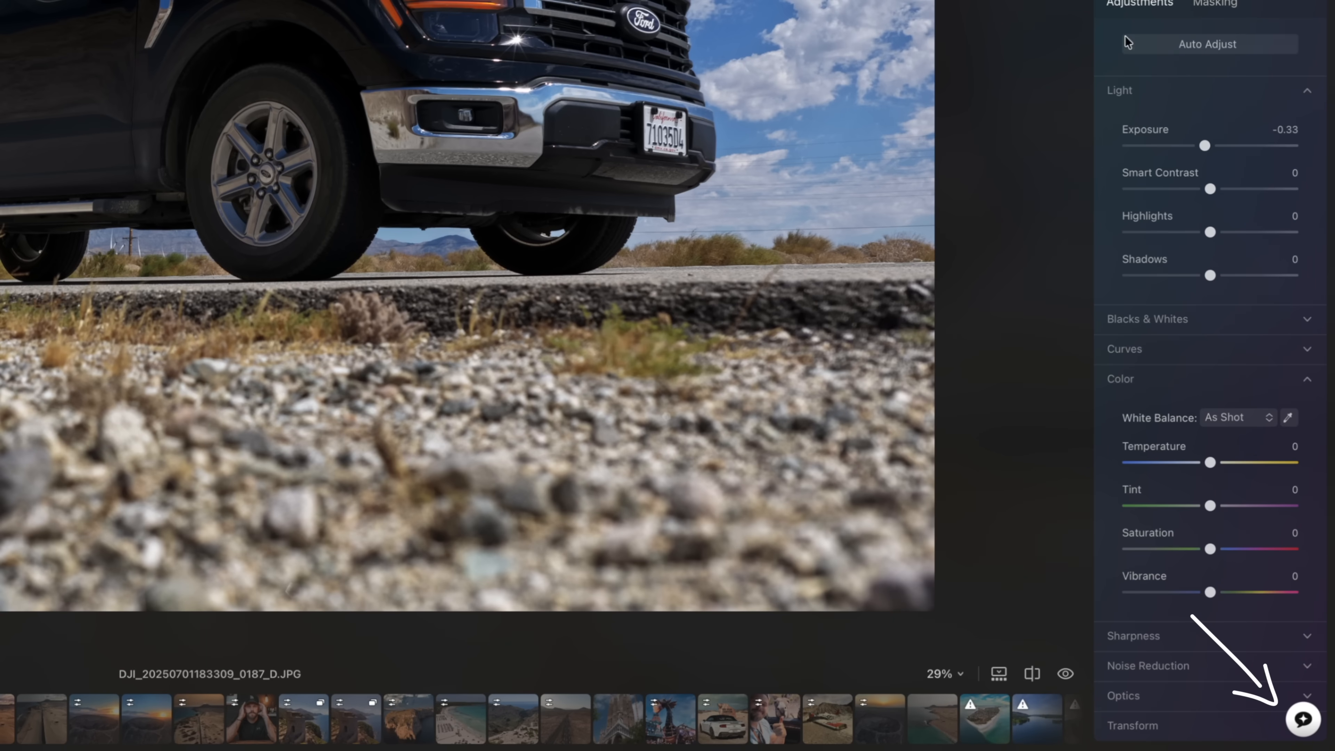
Step: Ask the AI Assistant to "give this a film look" for the pickup truck photo
scroll(1199, 311, "down", 5)
scroll(1119, 237, "down", 5)
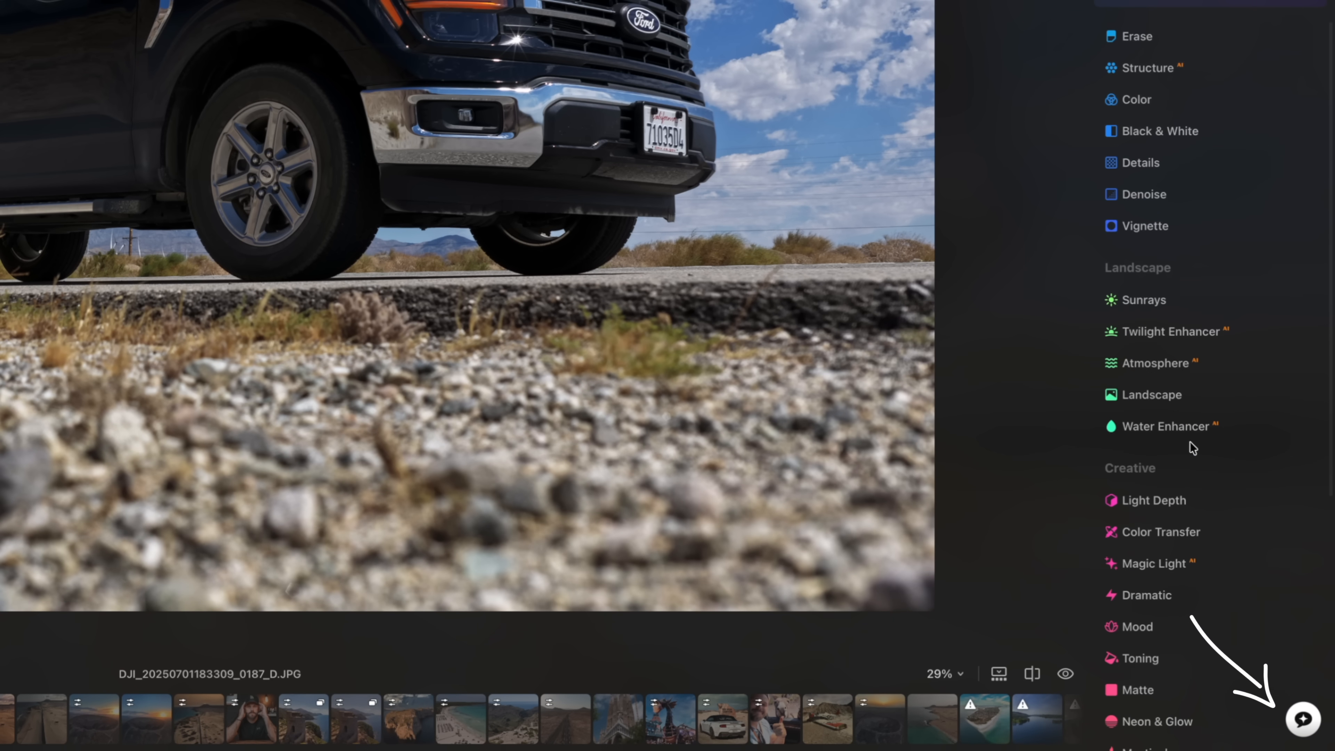
left_click(1304, 721)
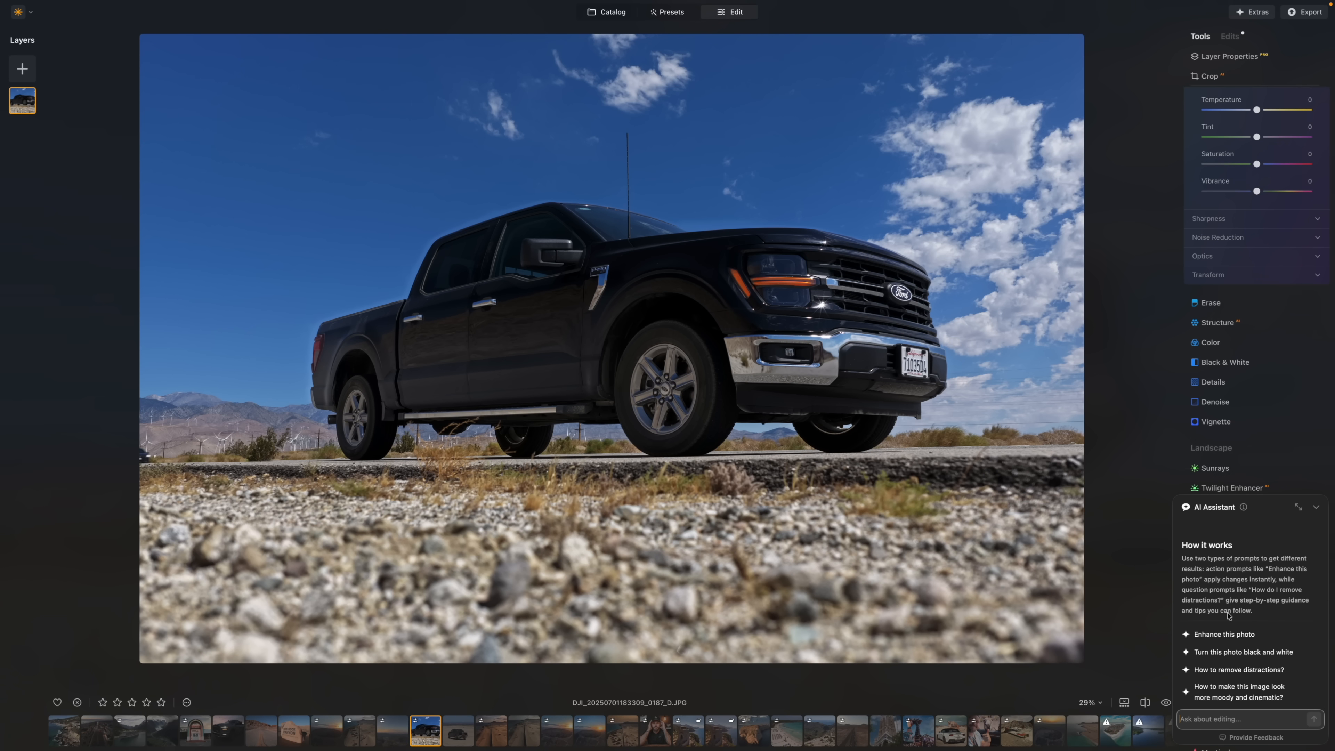
left_click(1216, 721)
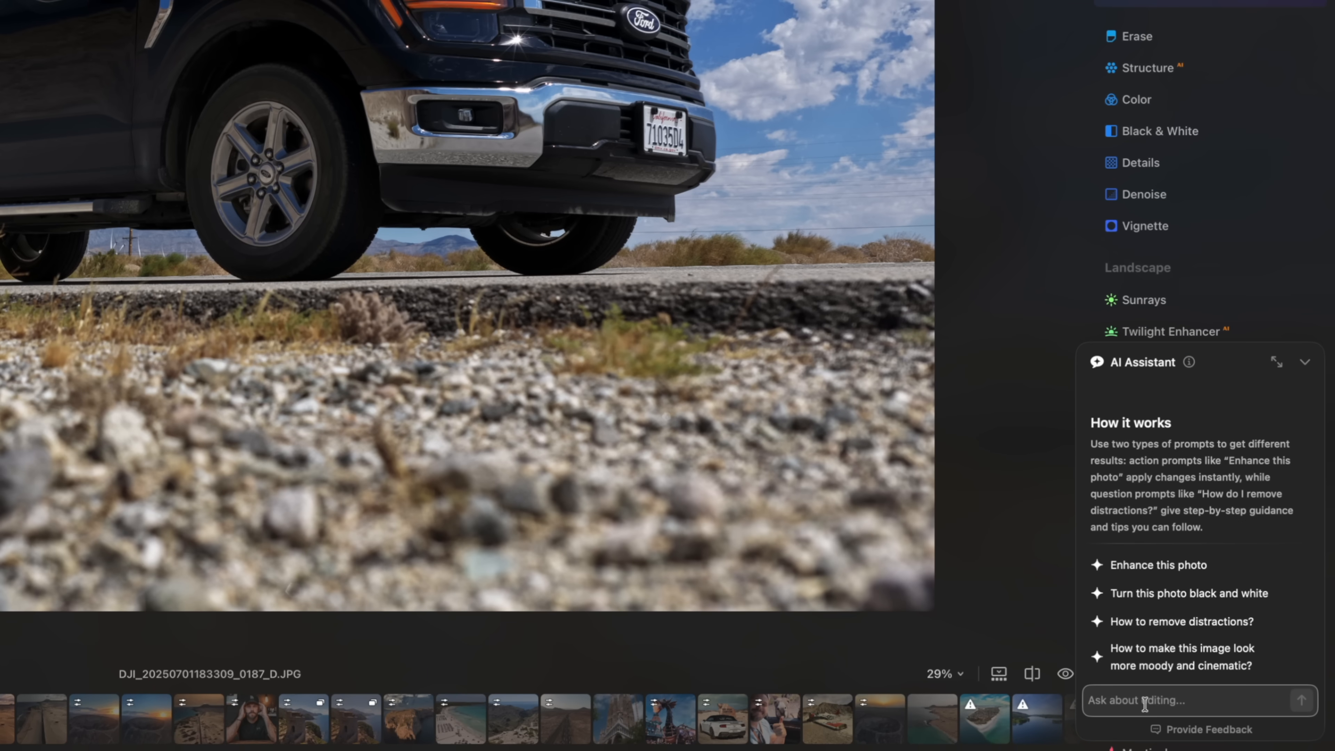
type("give this a film")
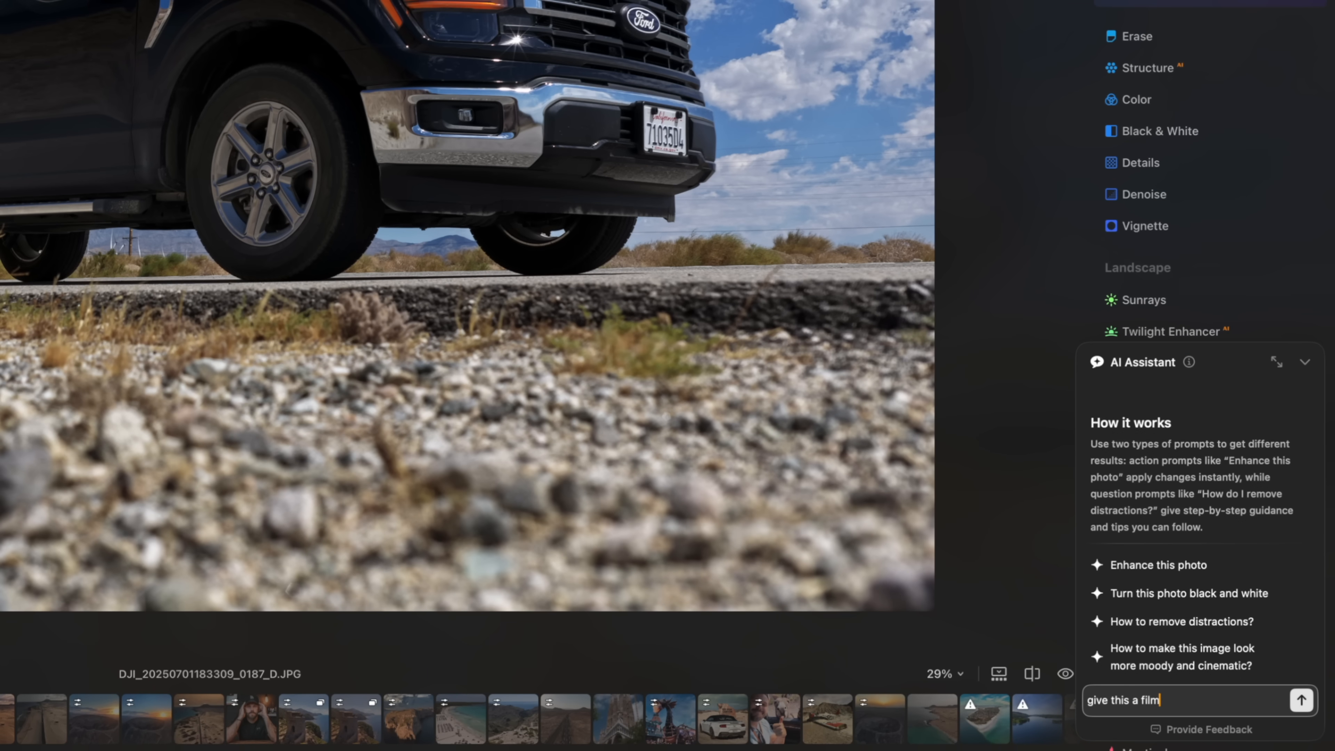
type(" look")
key("Return")
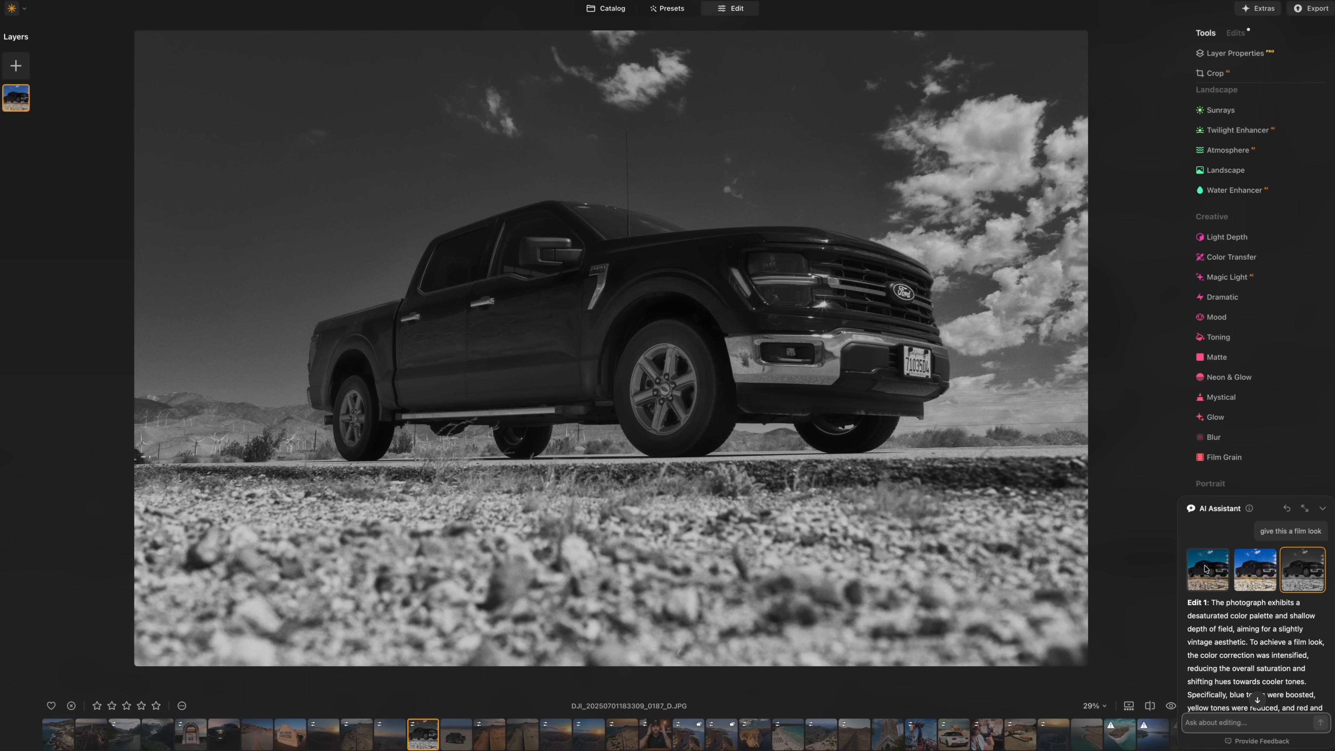
Step: Preview the black-and-white variation, choose the teal-toned Edit 1 instead, and compare it with the original in the before/after split view
left_click(1302, 572)
left_click(1209, 565)
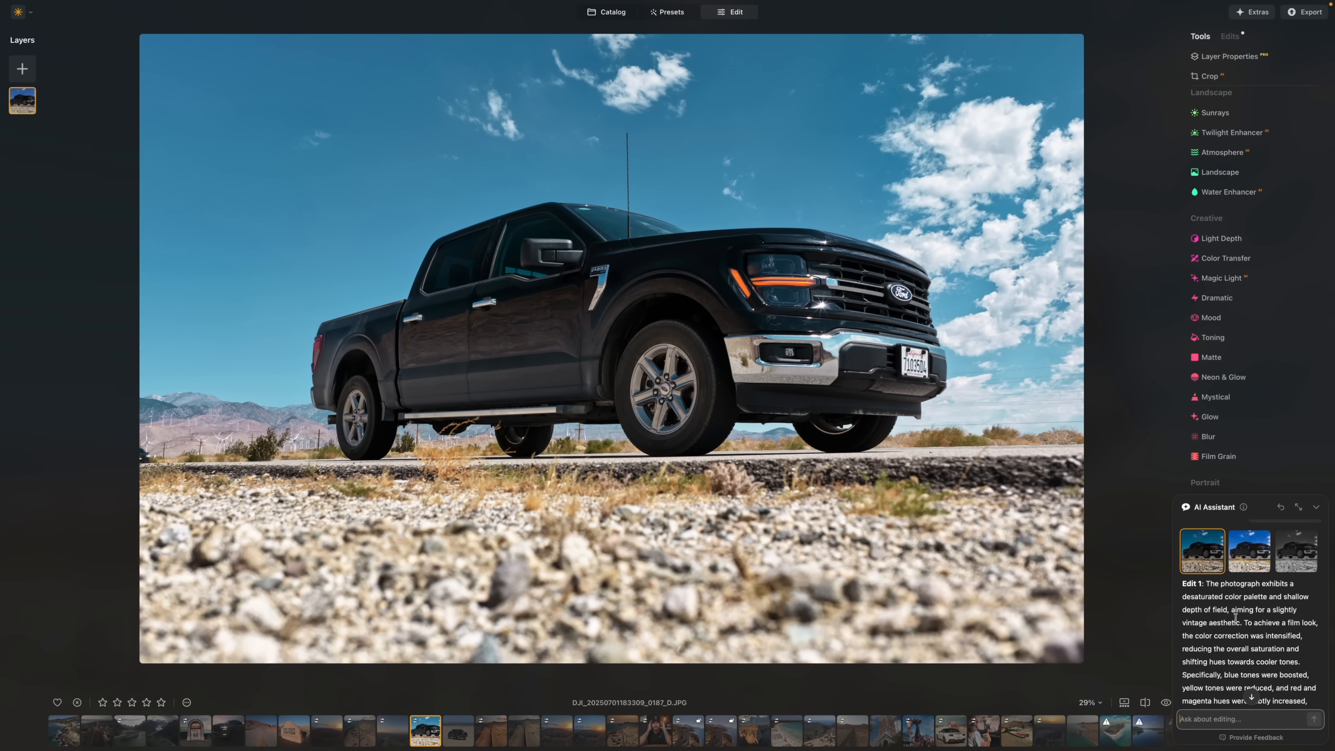
scroll(1233, 610, "down", 1)
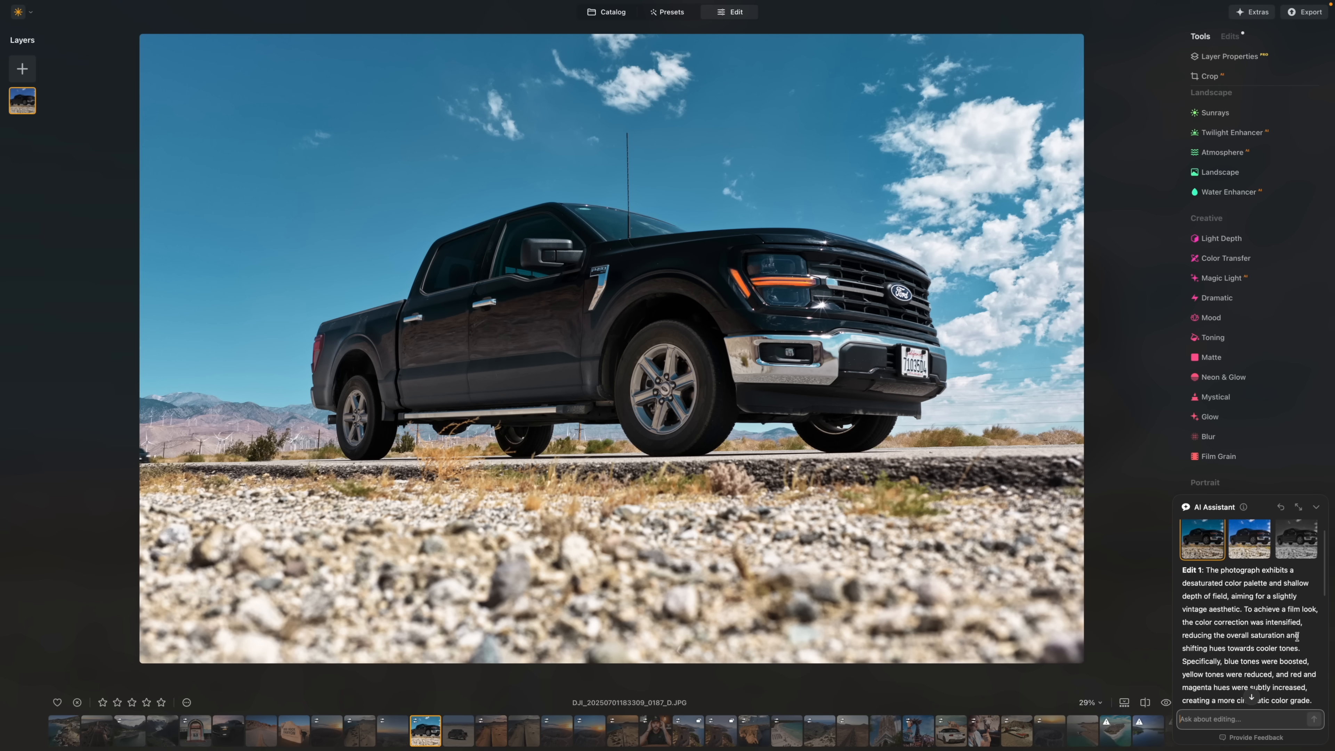
scroll(1297, 637, "down", 1)
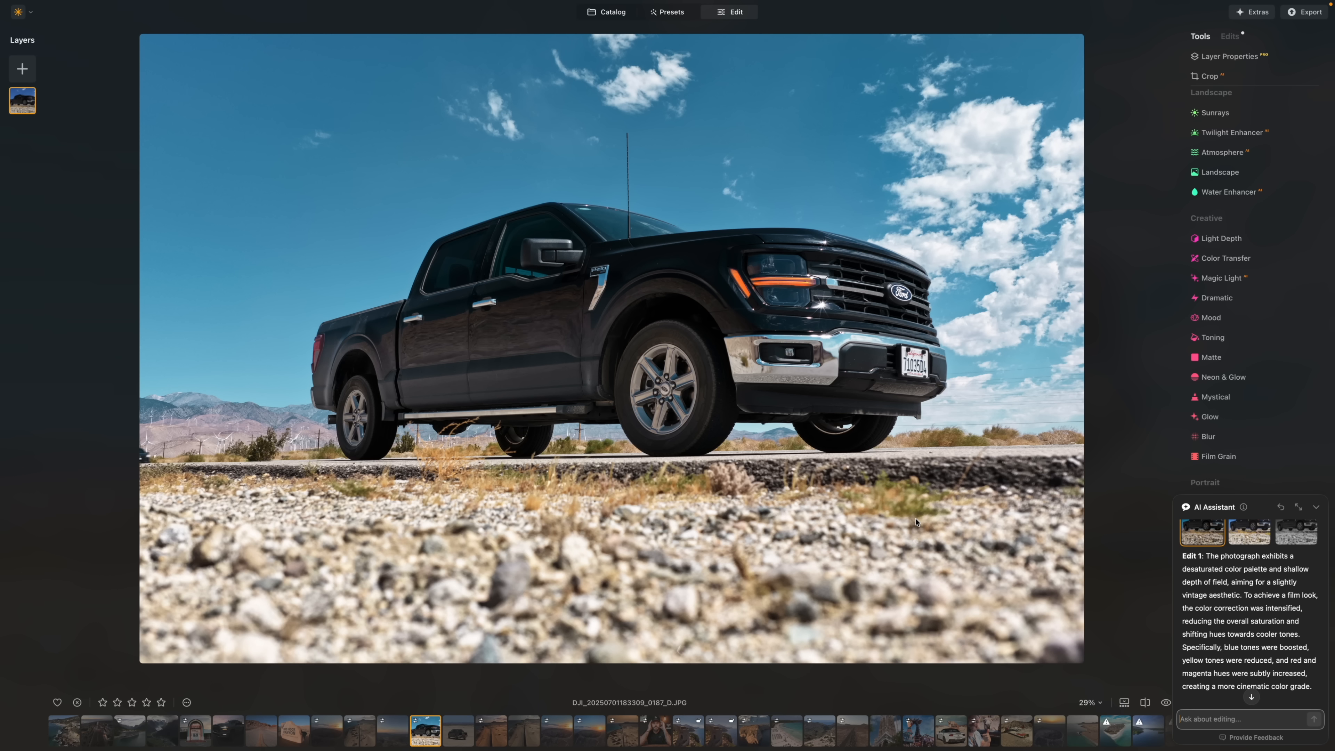
left_click(1145, 702)
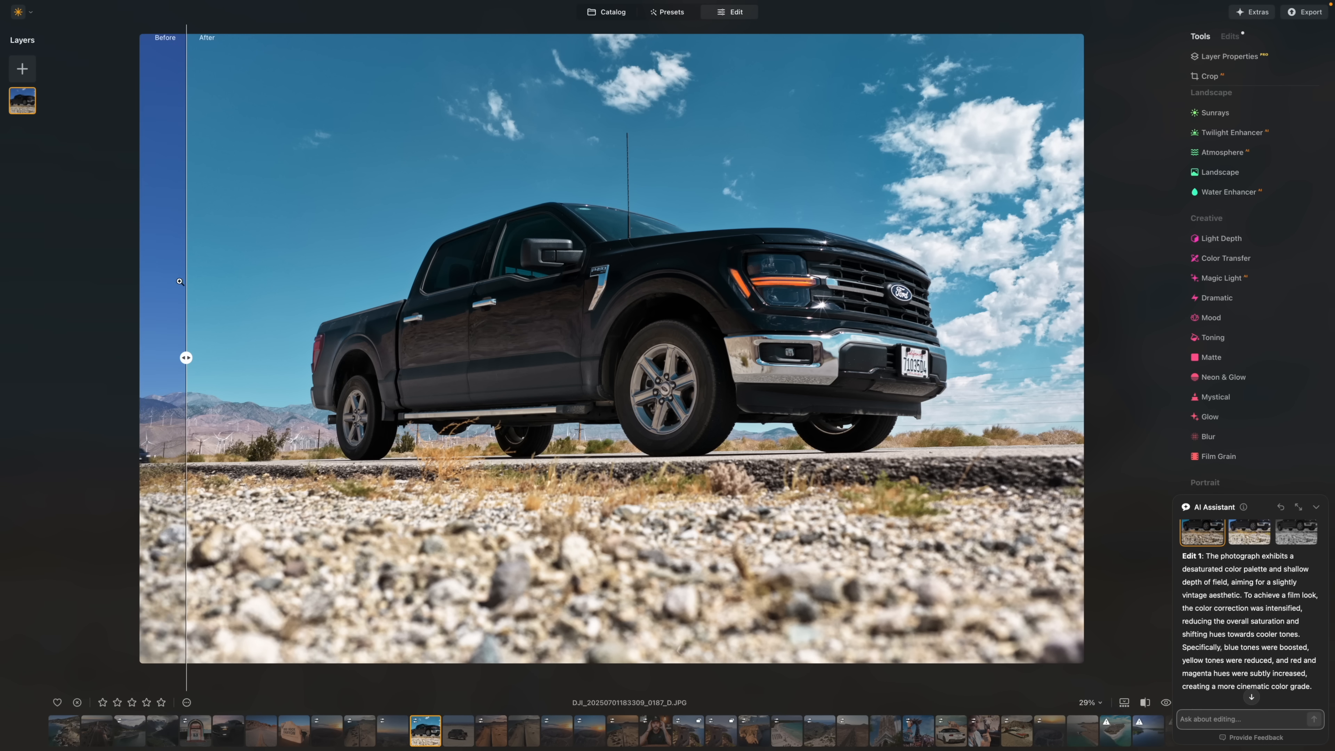
left_click_drag(186, 358, 131, 321)
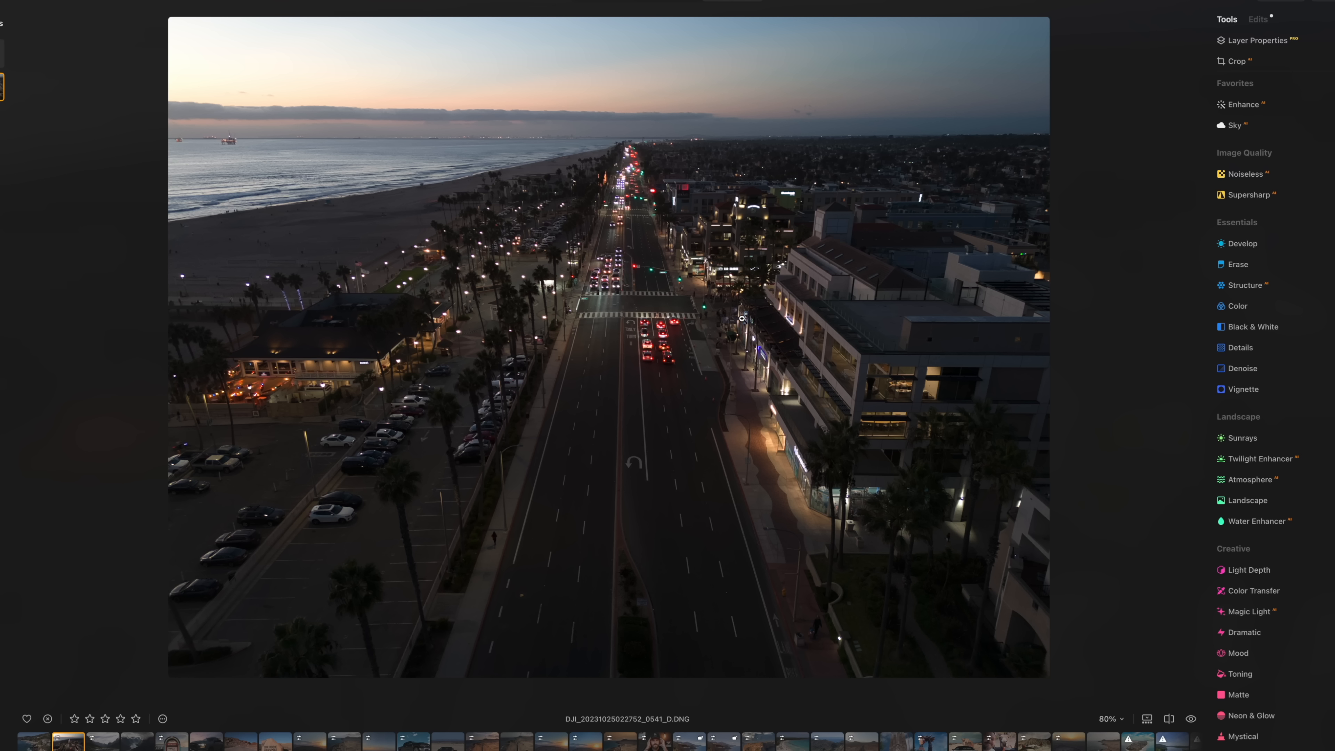
Step: Set the Enhance Accent to 65 for the dusk aerial photo of the beachside street
left_click(1243, 104)
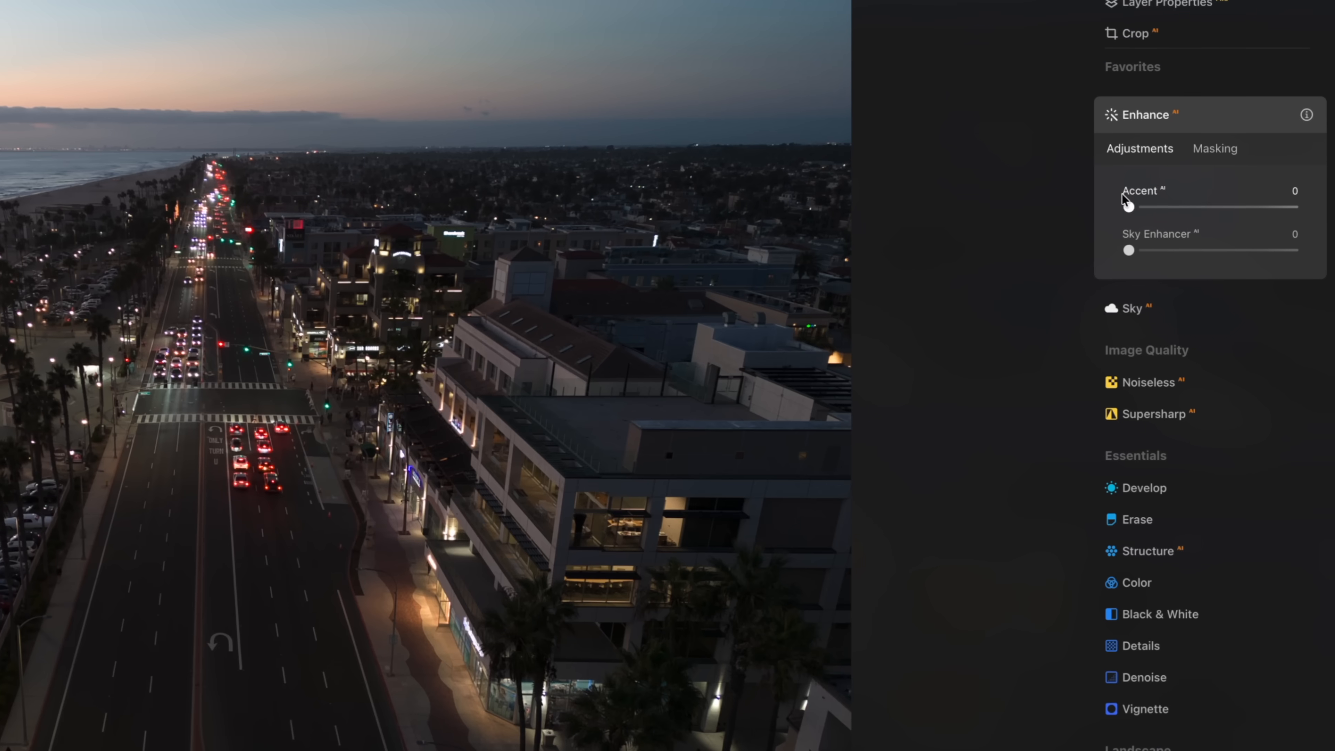
left_click_drag(1233, 176, 1280, 177)
left_click_drag(1200, 207, 1237, 207)
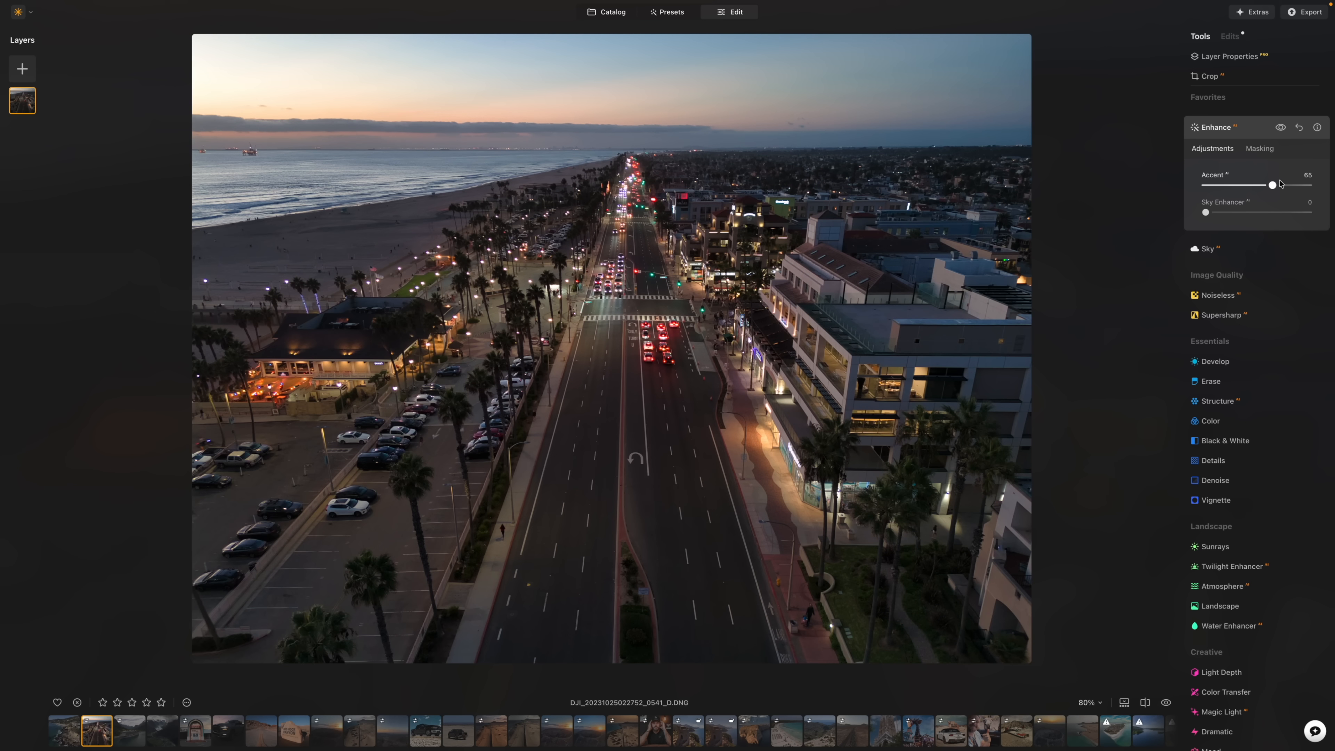
Step: Add Magic Light to the street photo's lamps, trying an Intensity of 50 and reducing it to a subtler glow
scroll(1225, 593, "down", 3)
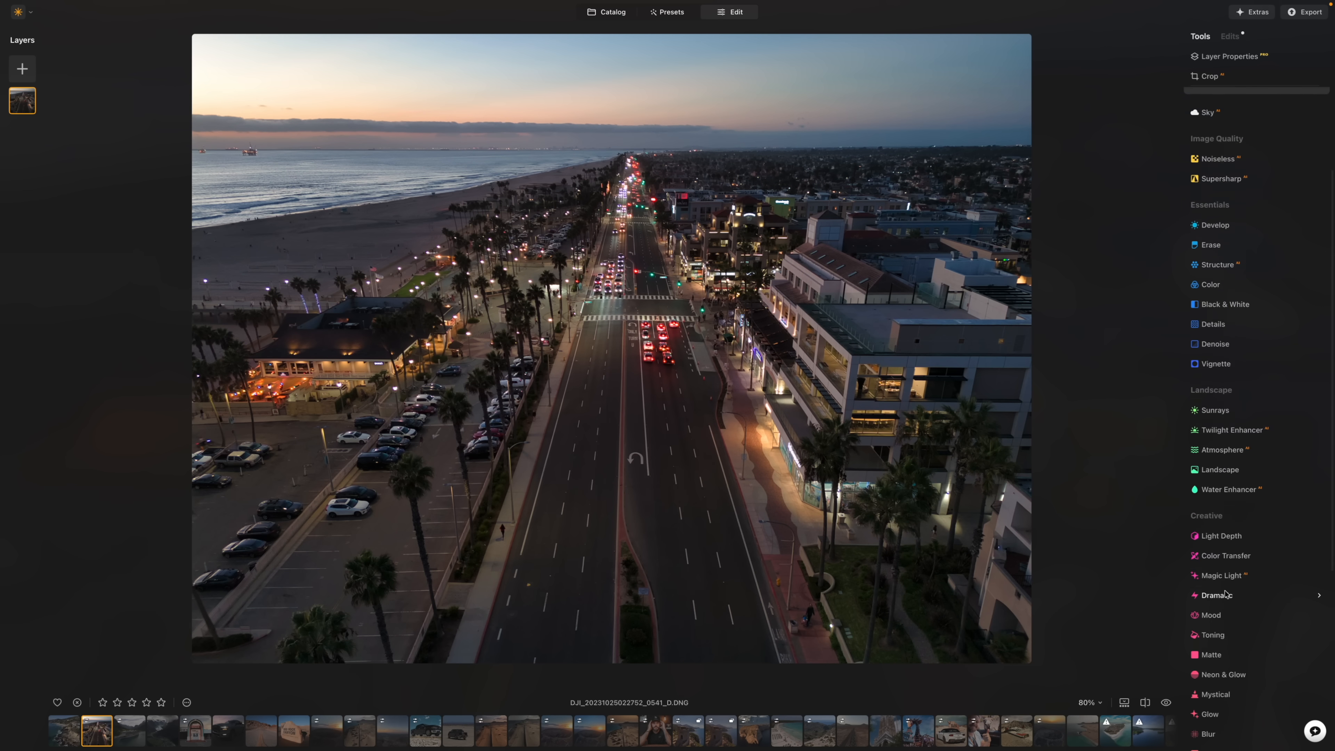
left_click(1228, 559)
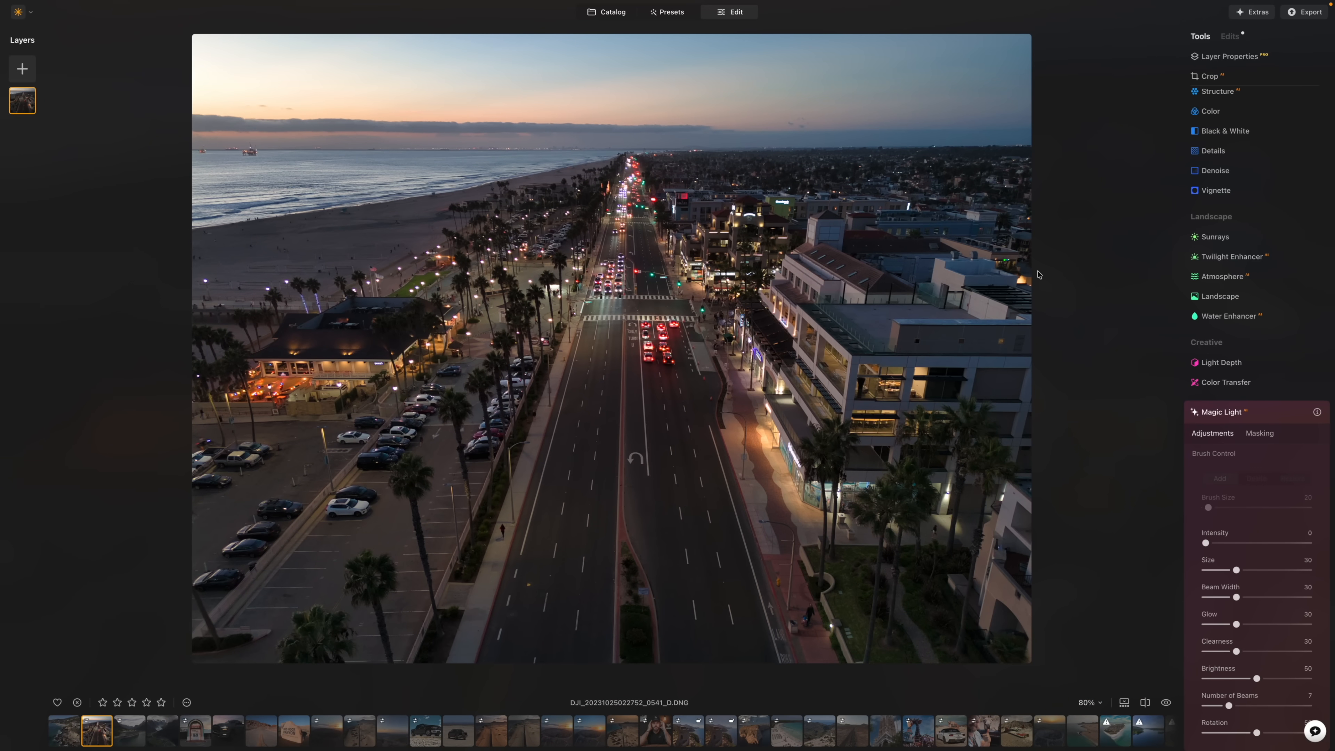
scroll(1229, 536, "down", 2)
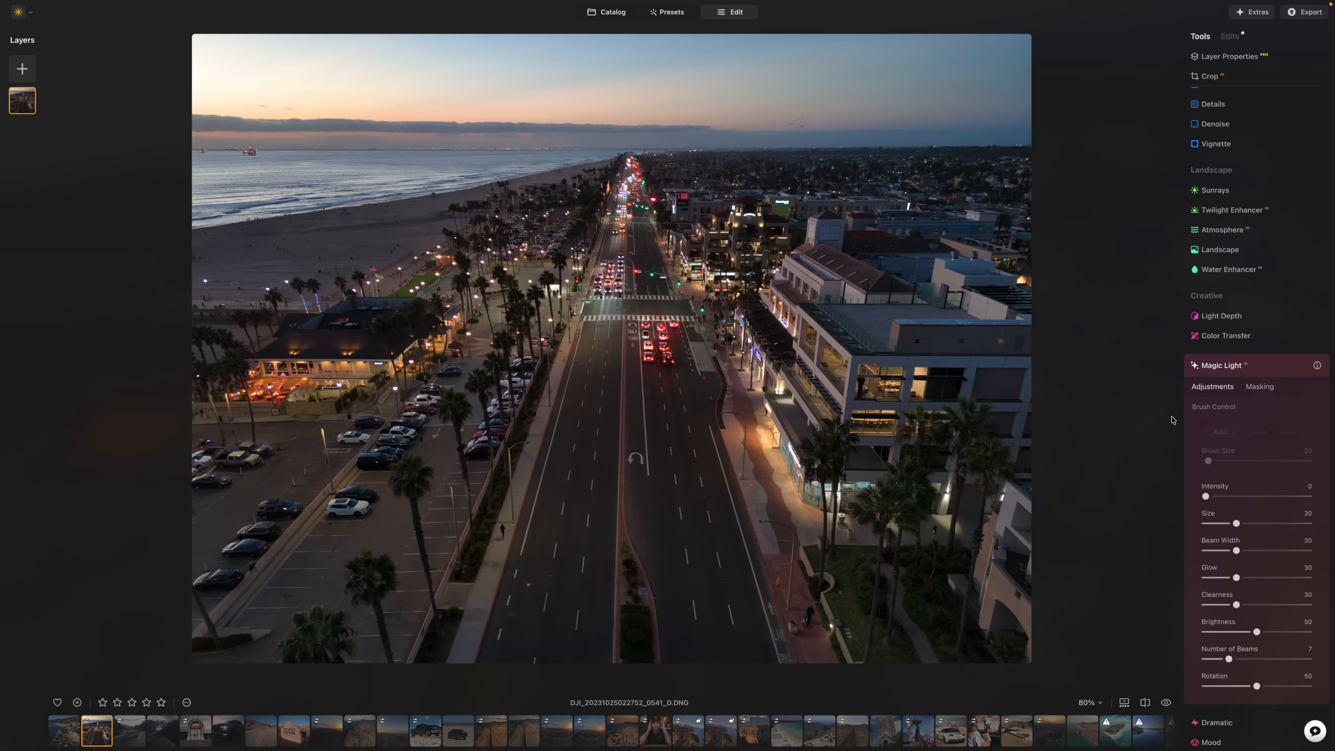
scroll(1244, 394, "down", 4)
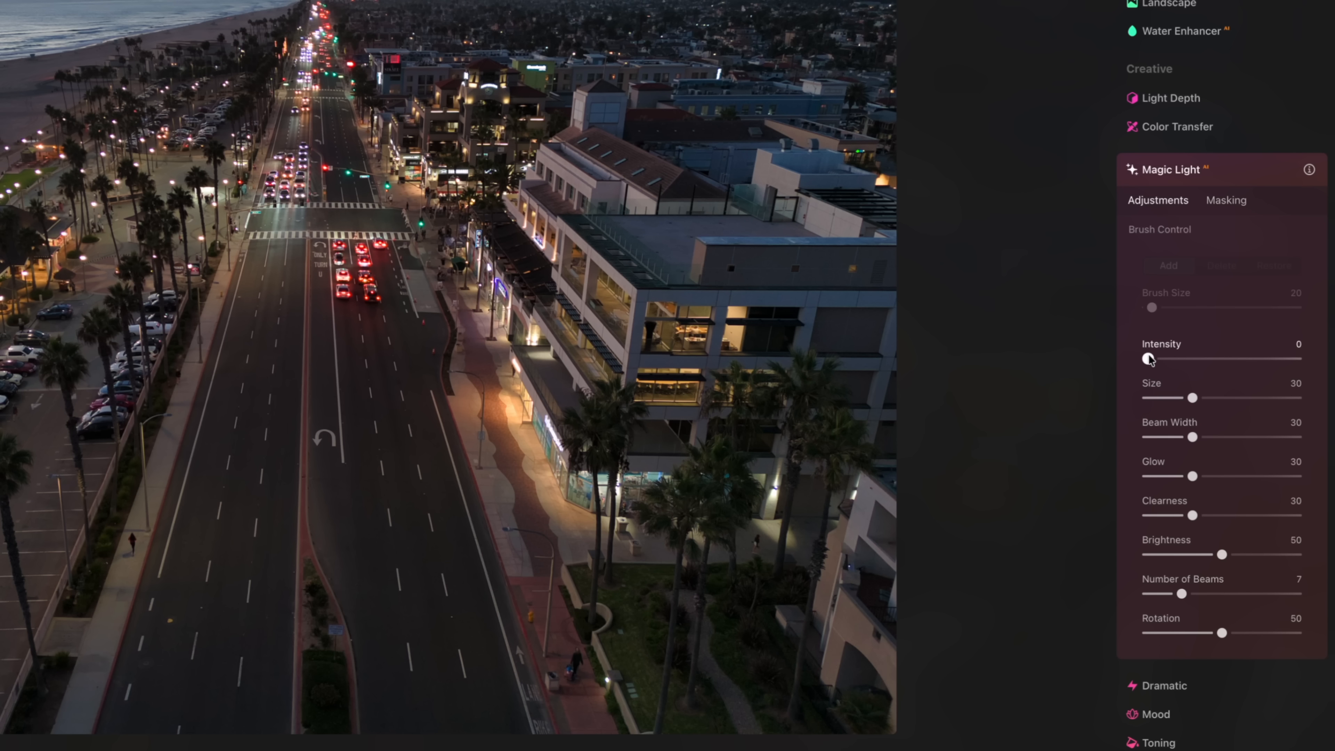
left_click_drag(1206, 403, 1212, 404)
left_click_drag(1154, 360, 1224, 352)
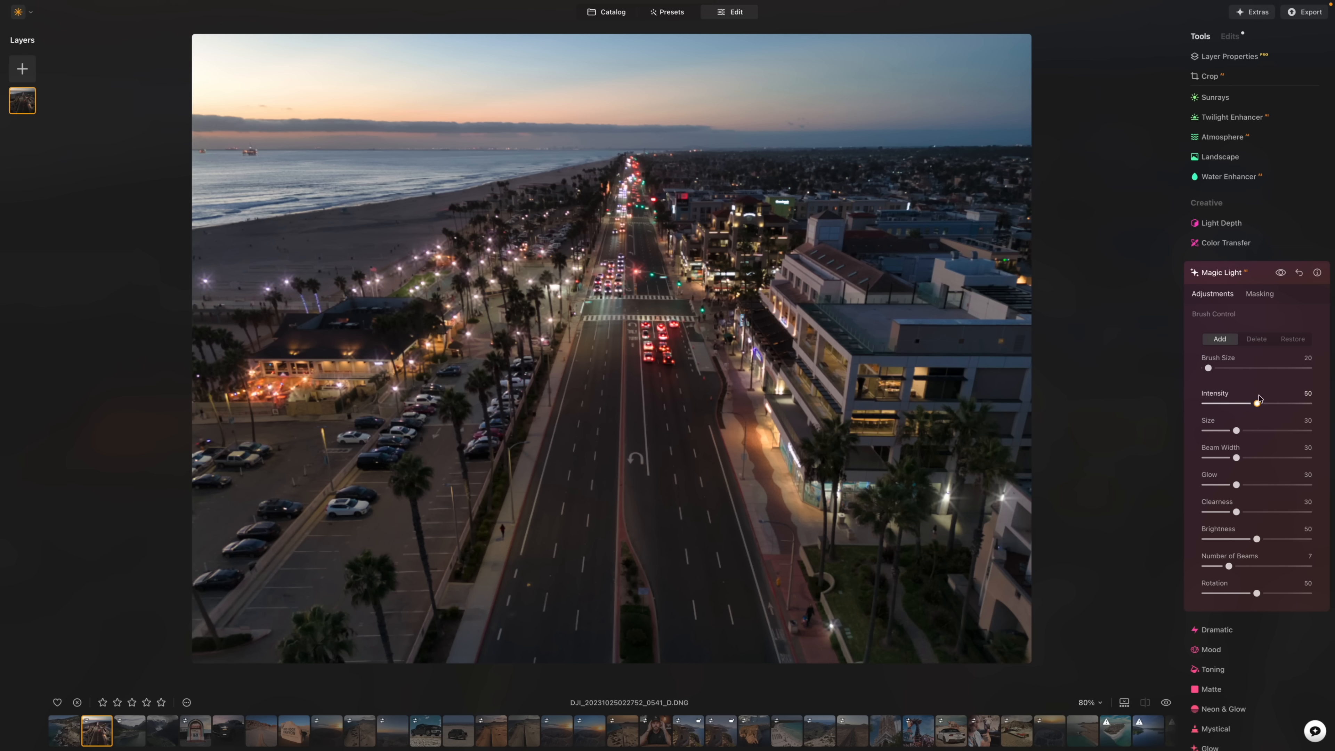
left_click_drag(1258, 398, 1215, 404)
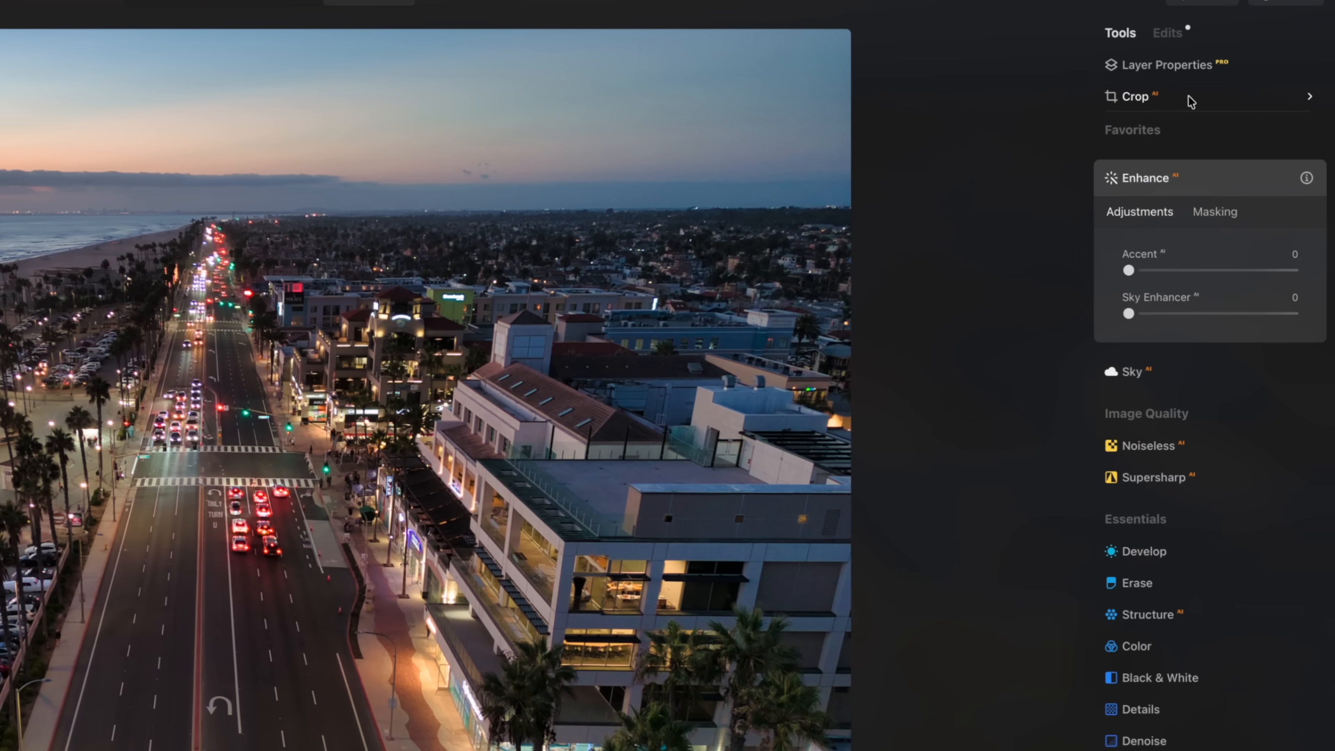
Step: Crop the street photo to the Transposed portrait ratio, shifting the image slightly left within the frame to center the road
left_click(1243, 77)
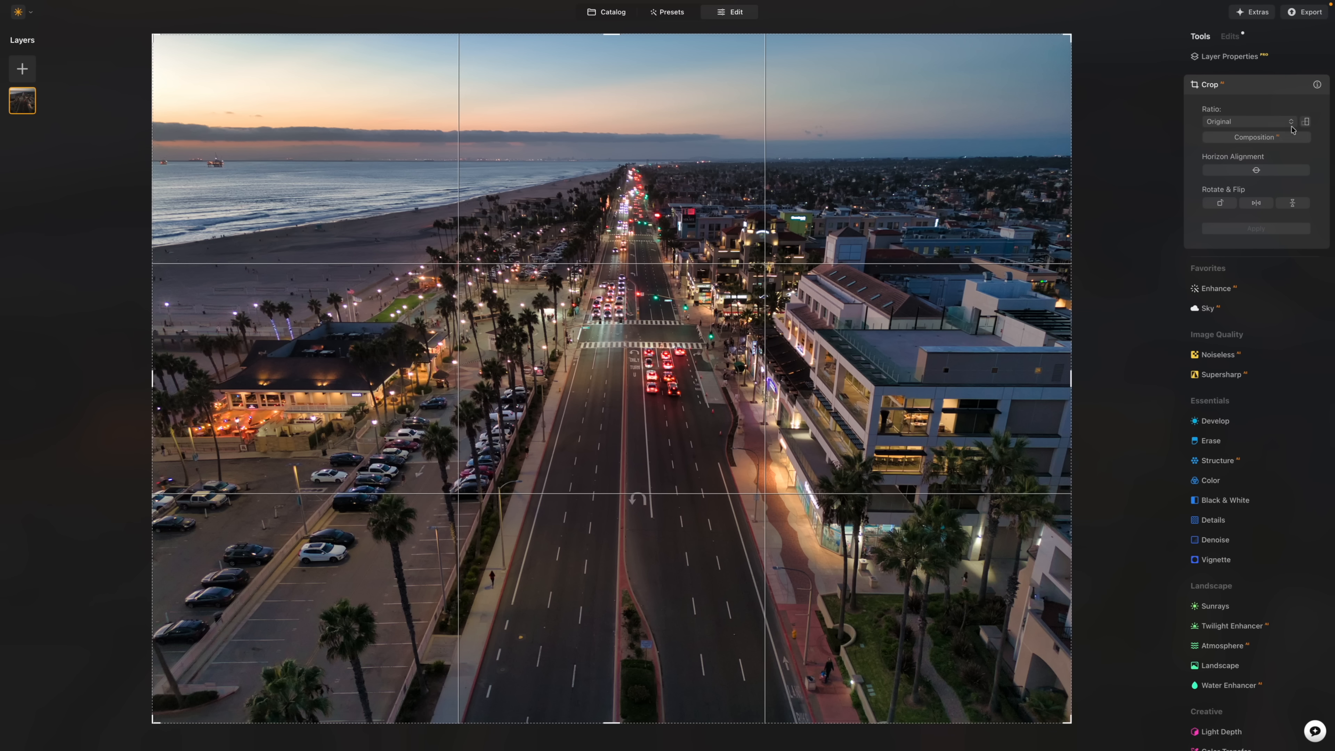
left_click(1306, 122)
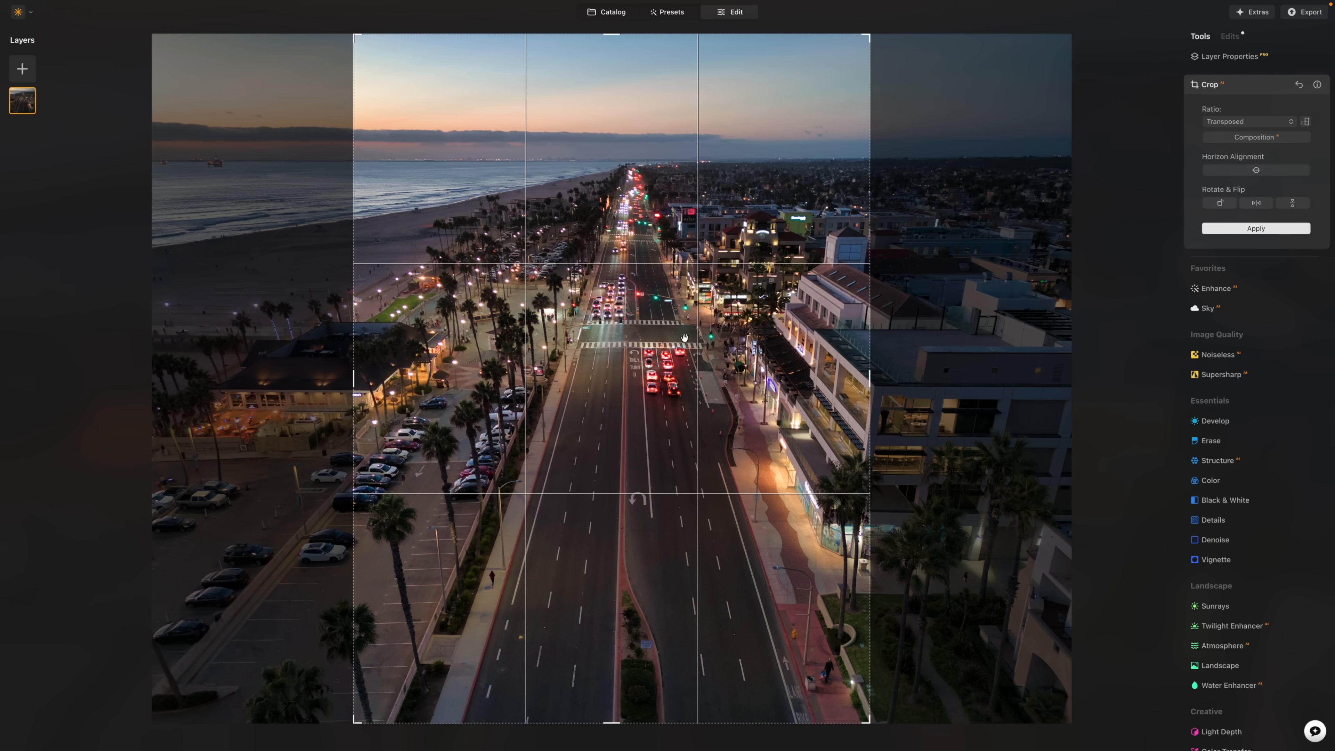
left_click_drag(657, 341, 639, 342)
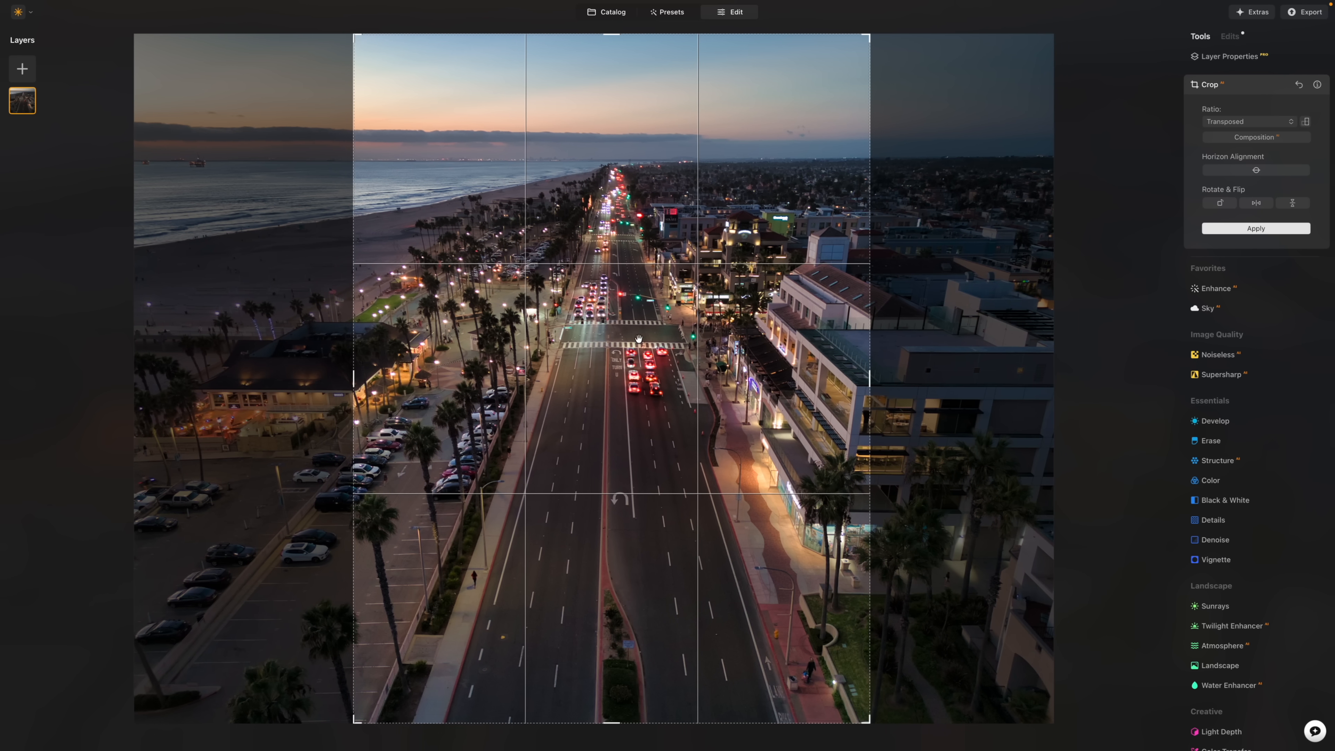
left_click(1225, 229)
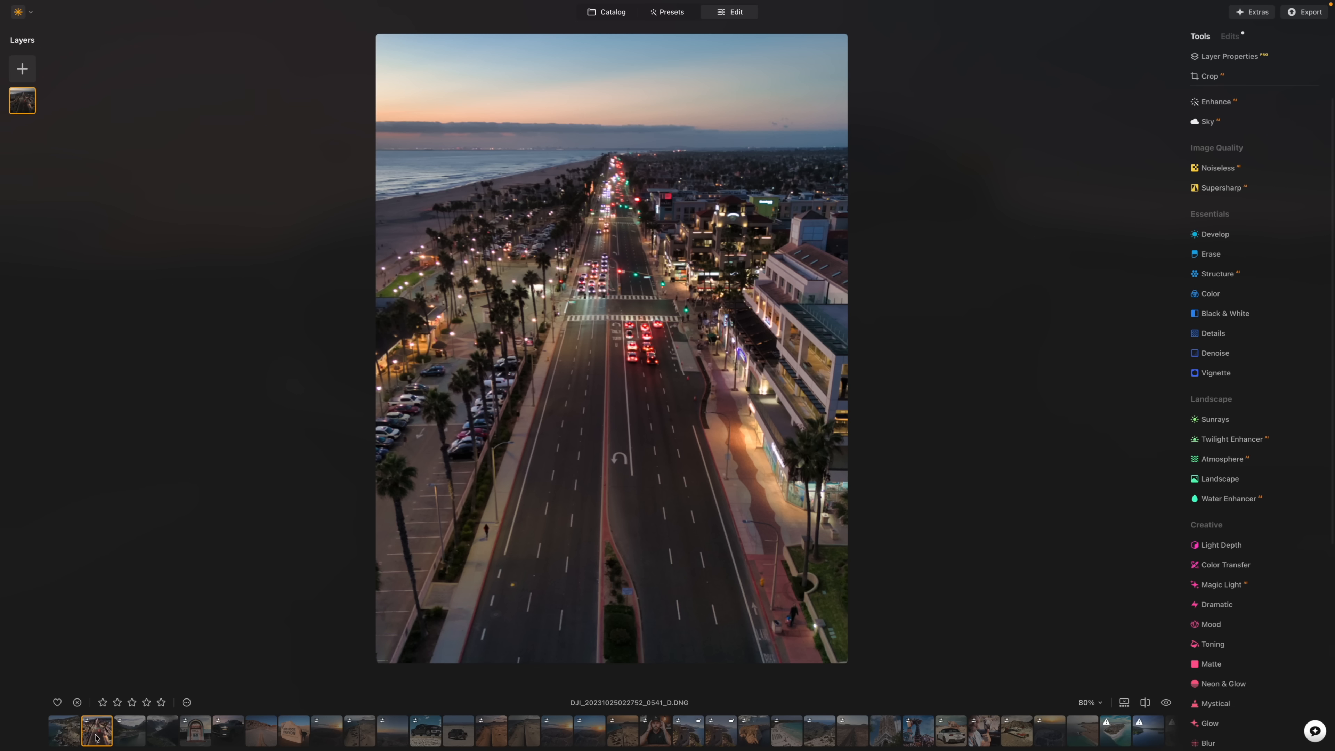
Step: Set the Enhance Accent to 63 for the dark desert photo of the pickup with its headlights on
left_click(228, 731)
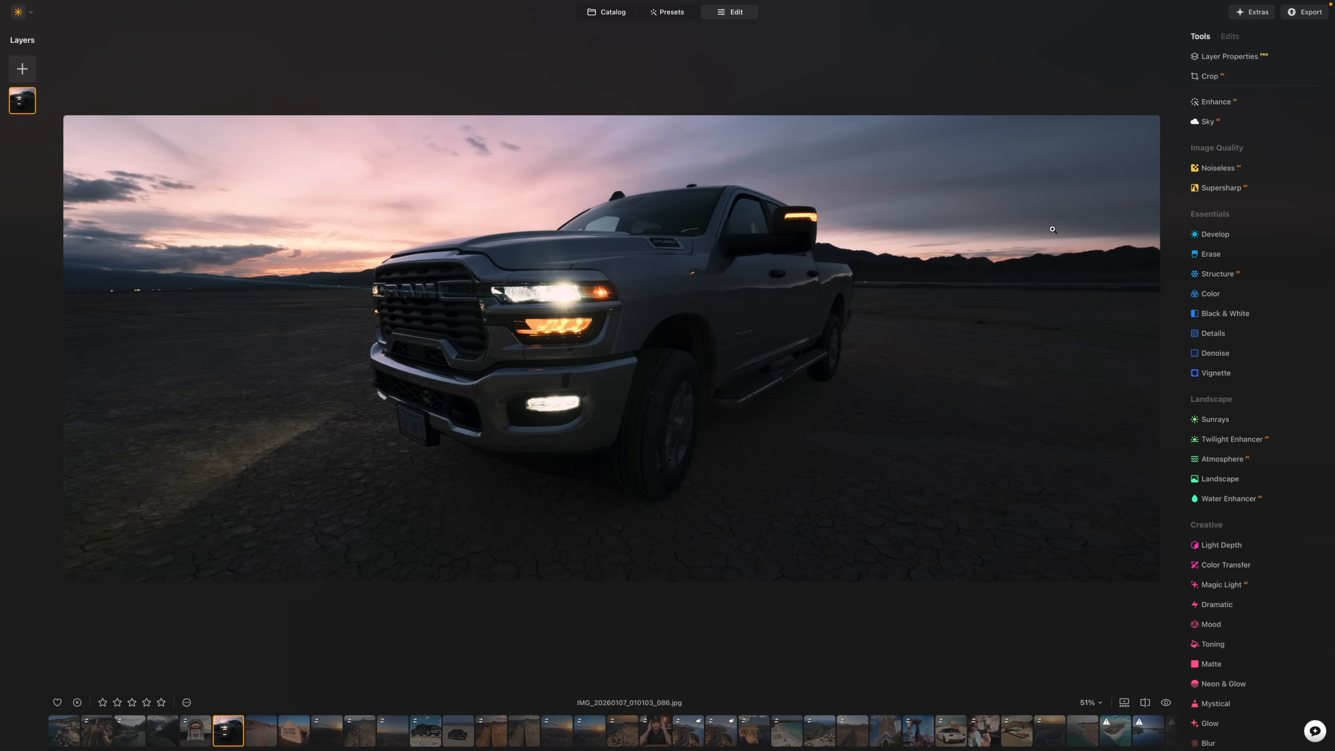
left_click(1215, 102)
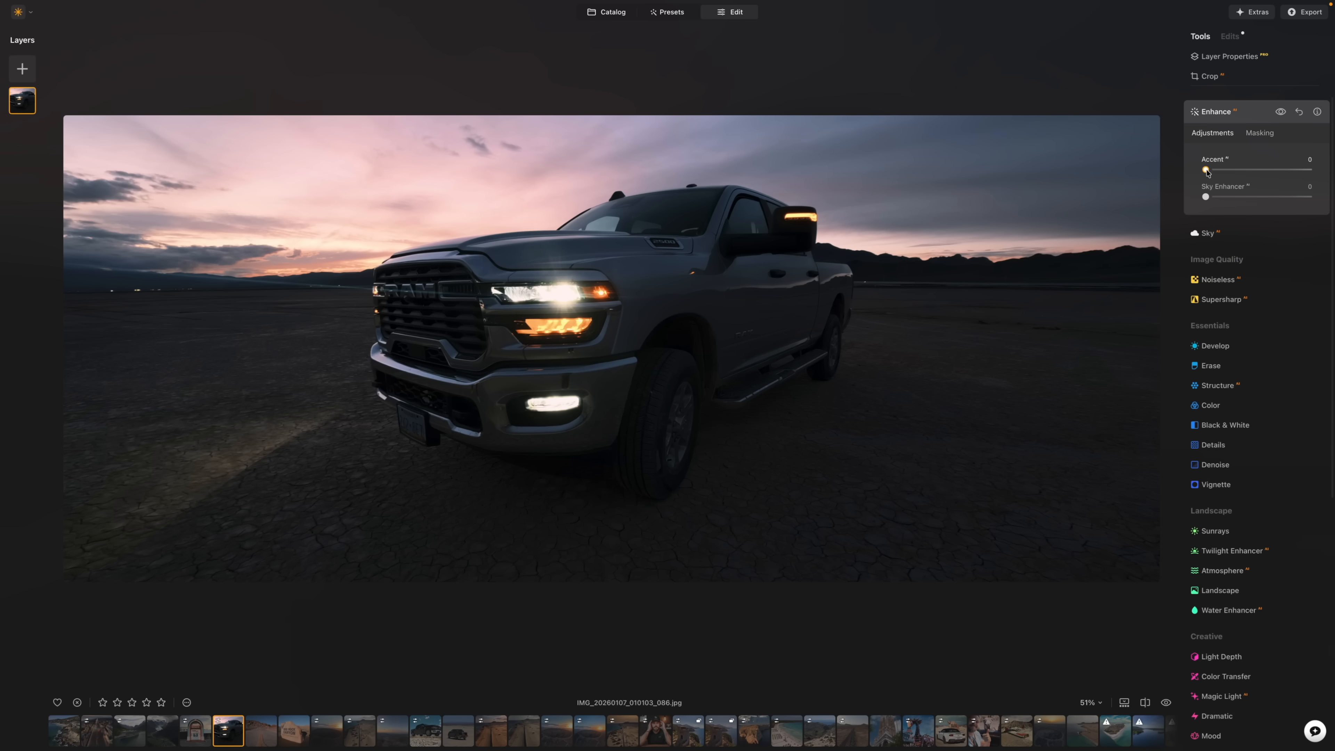
left_click_drag(1206, 171, 1277, 170)
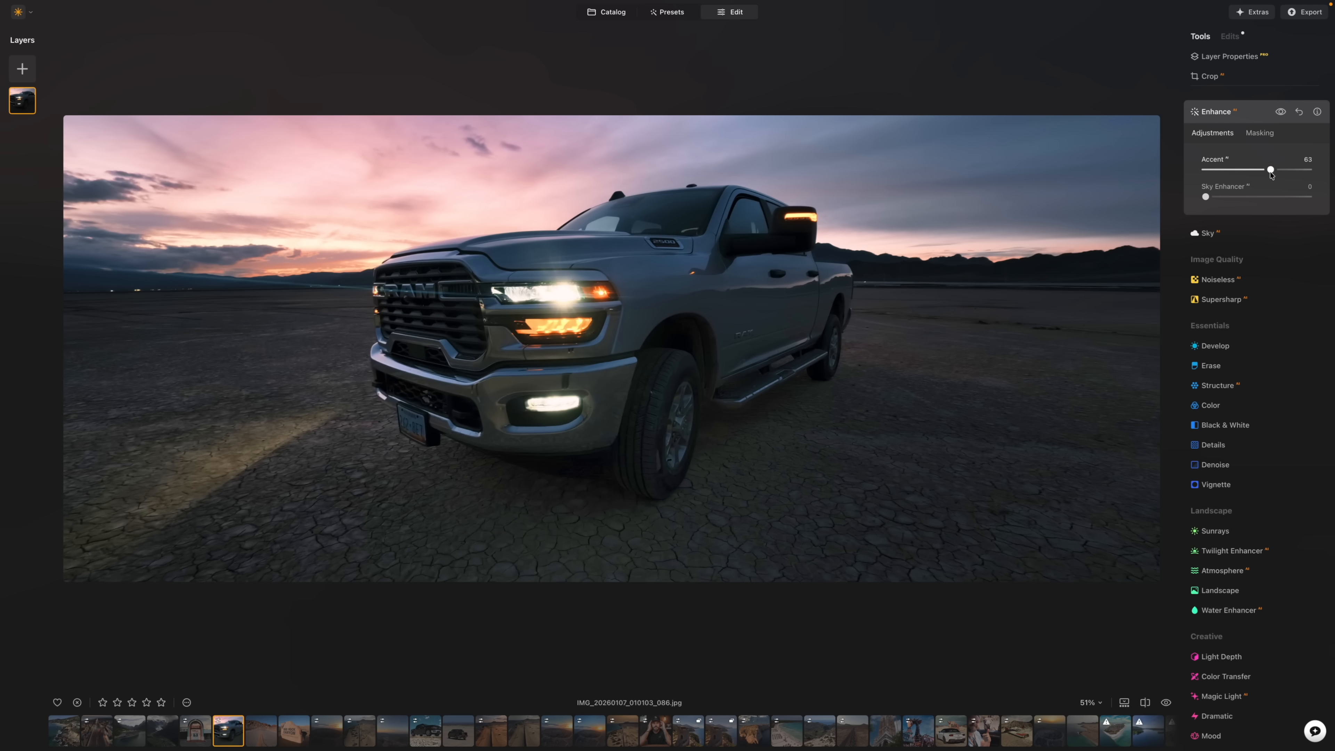
Step: Compare the desert pickup photo before and after its Enhance edit
left_click(1214, 346)
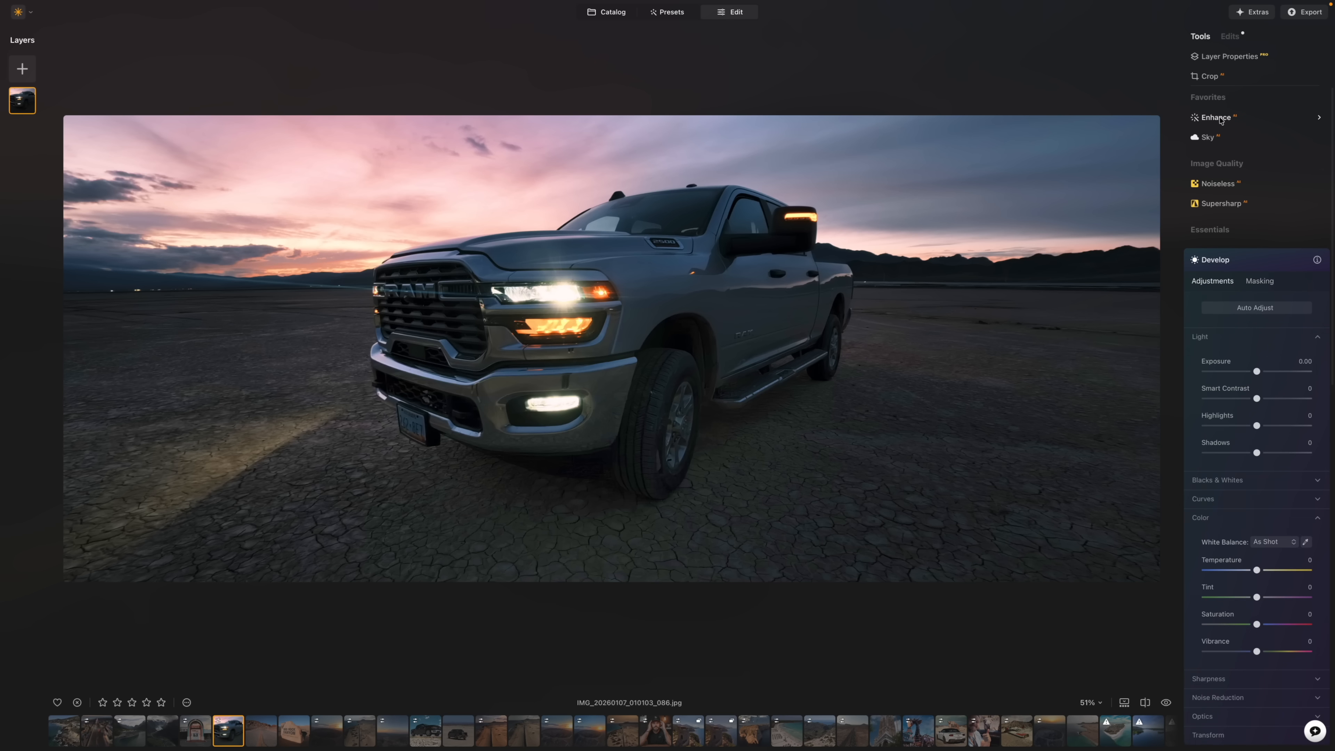
left_click(1216, 125)
key("backslash")
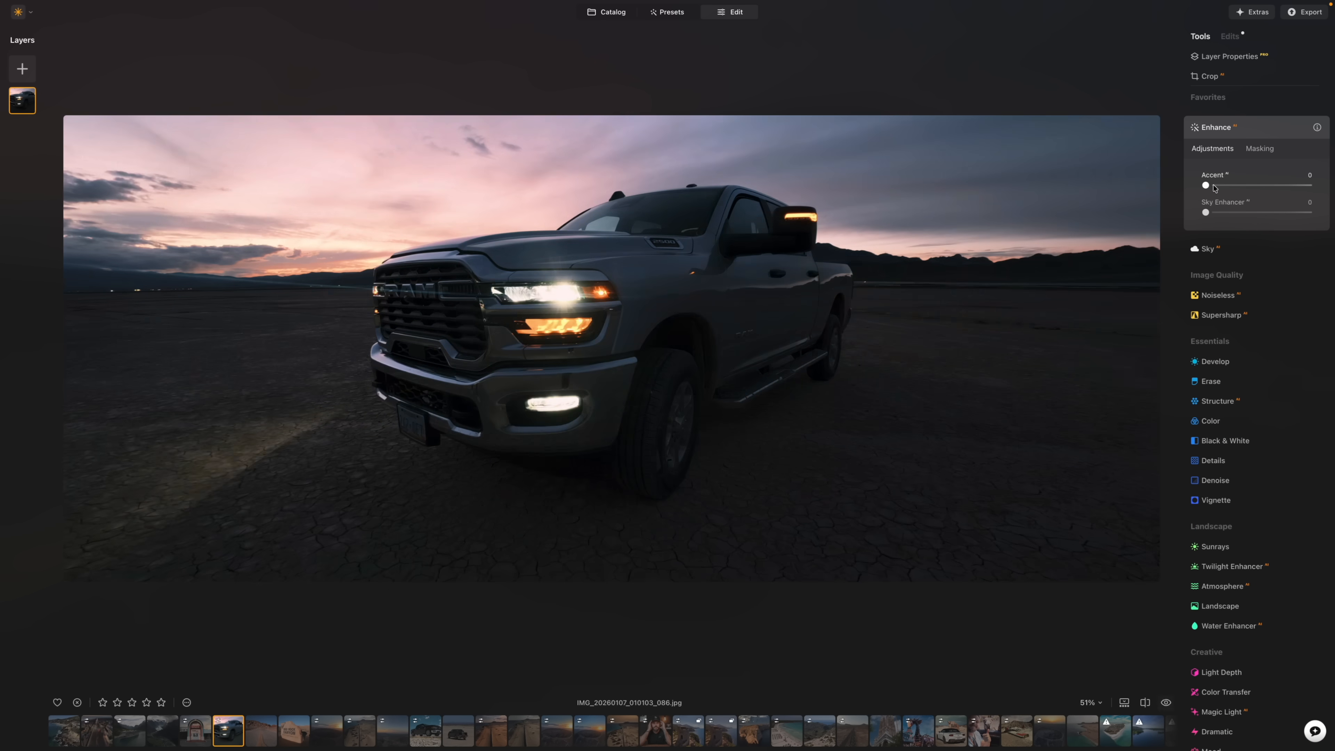
key("backslash")
key("backslash")
key("backslash")
key("backslash")
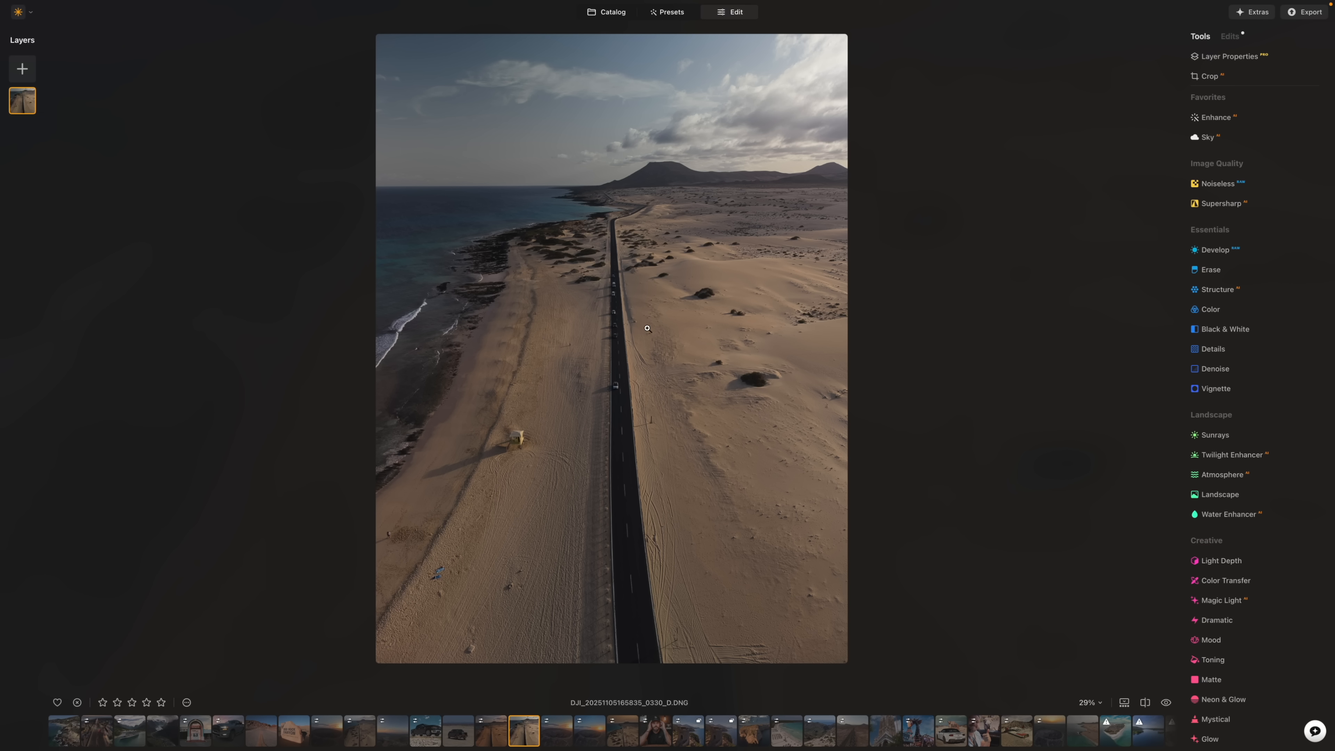
Step: Set the Enhance Accent to 67 for the aerial photo of the coastal desert road
left_click(1215, 117)
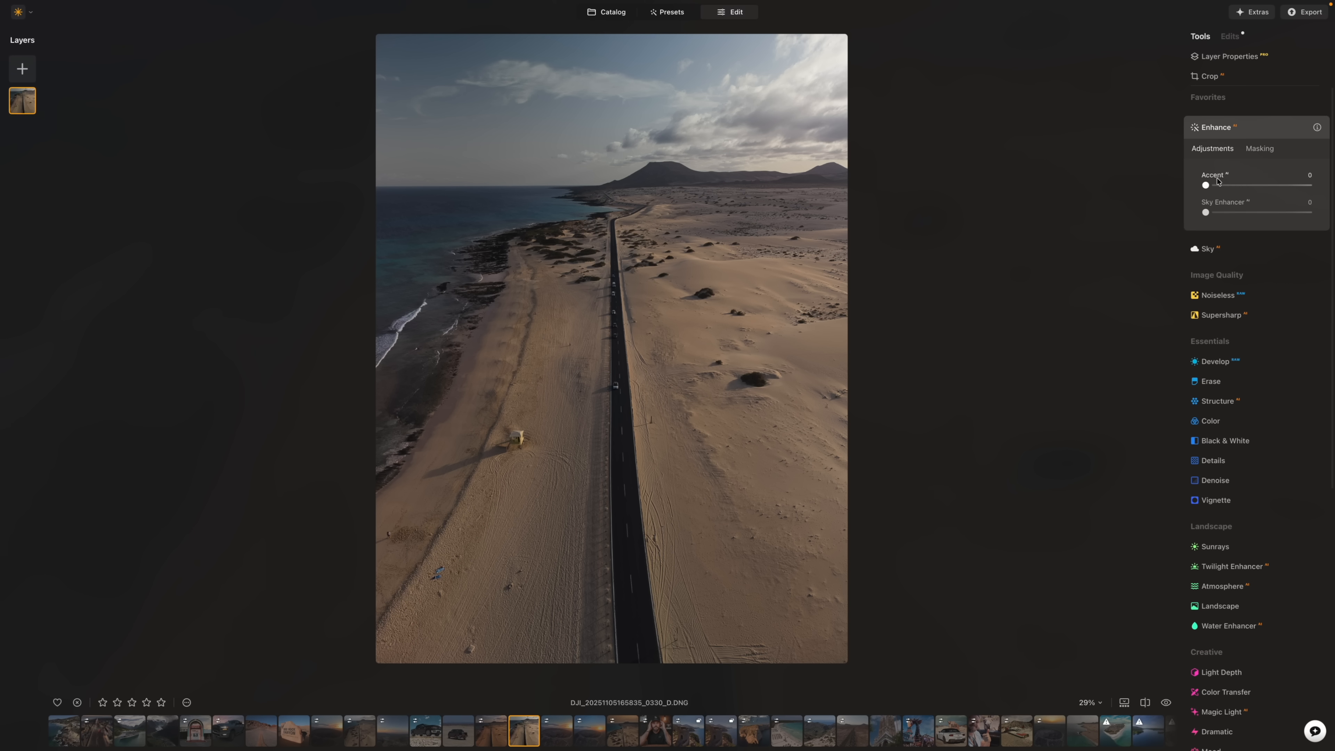
left_click_drag(1205, 185, 1277, 186)
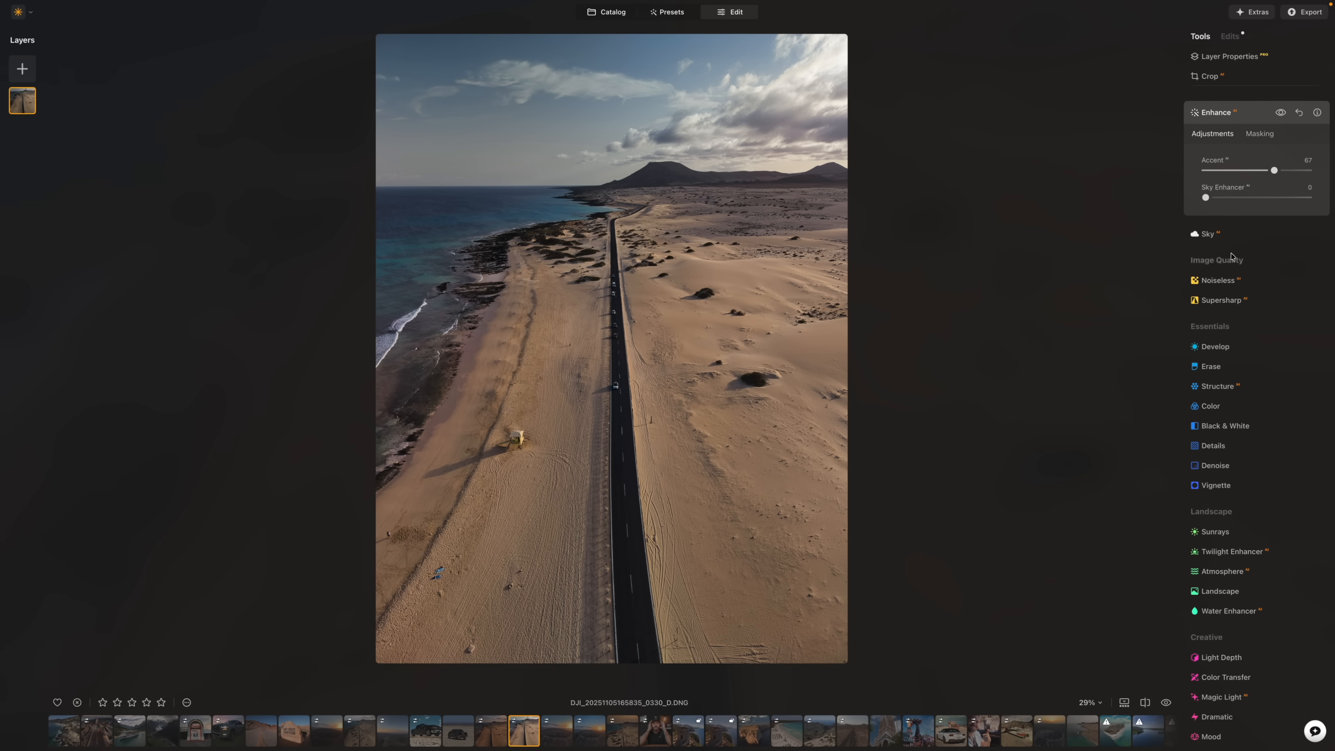
Step: Try replacing the coastal road photo's sky with Bright Blue Sky 1
left_click(1214, 231)
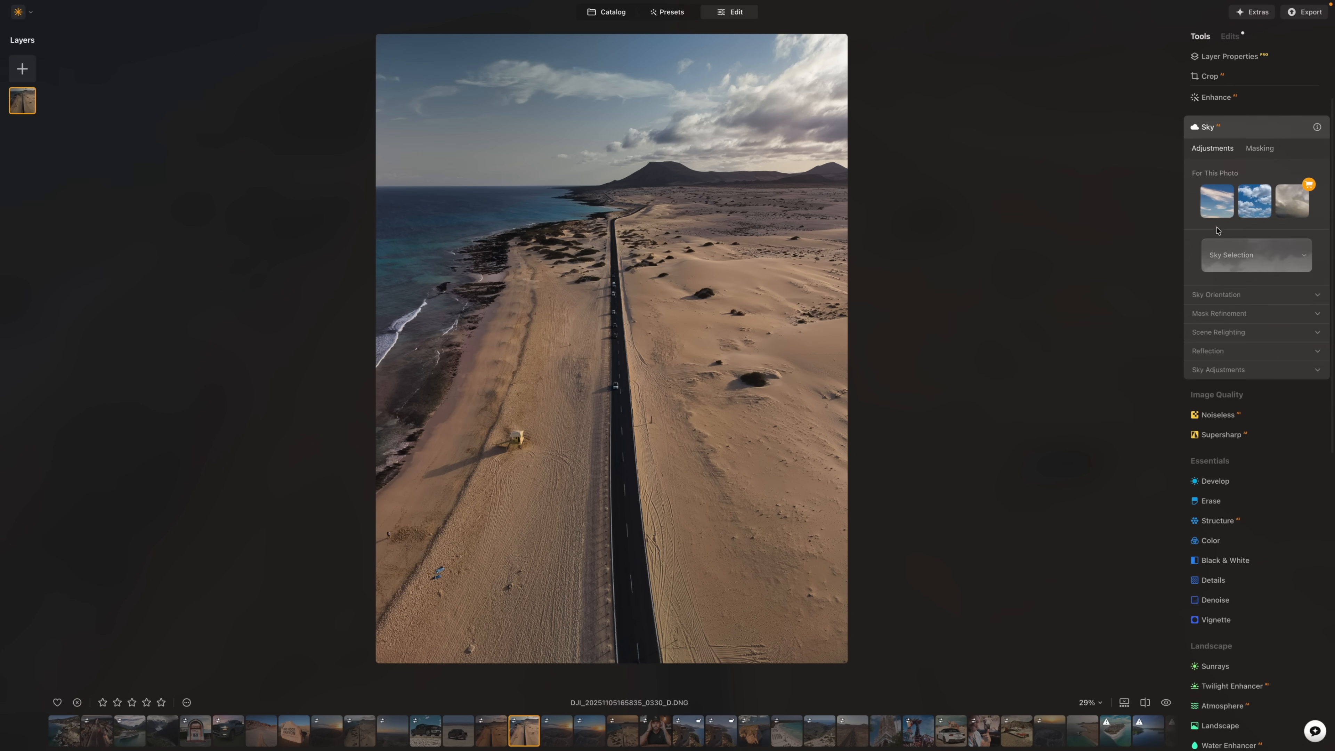
left_click(1243, 257)
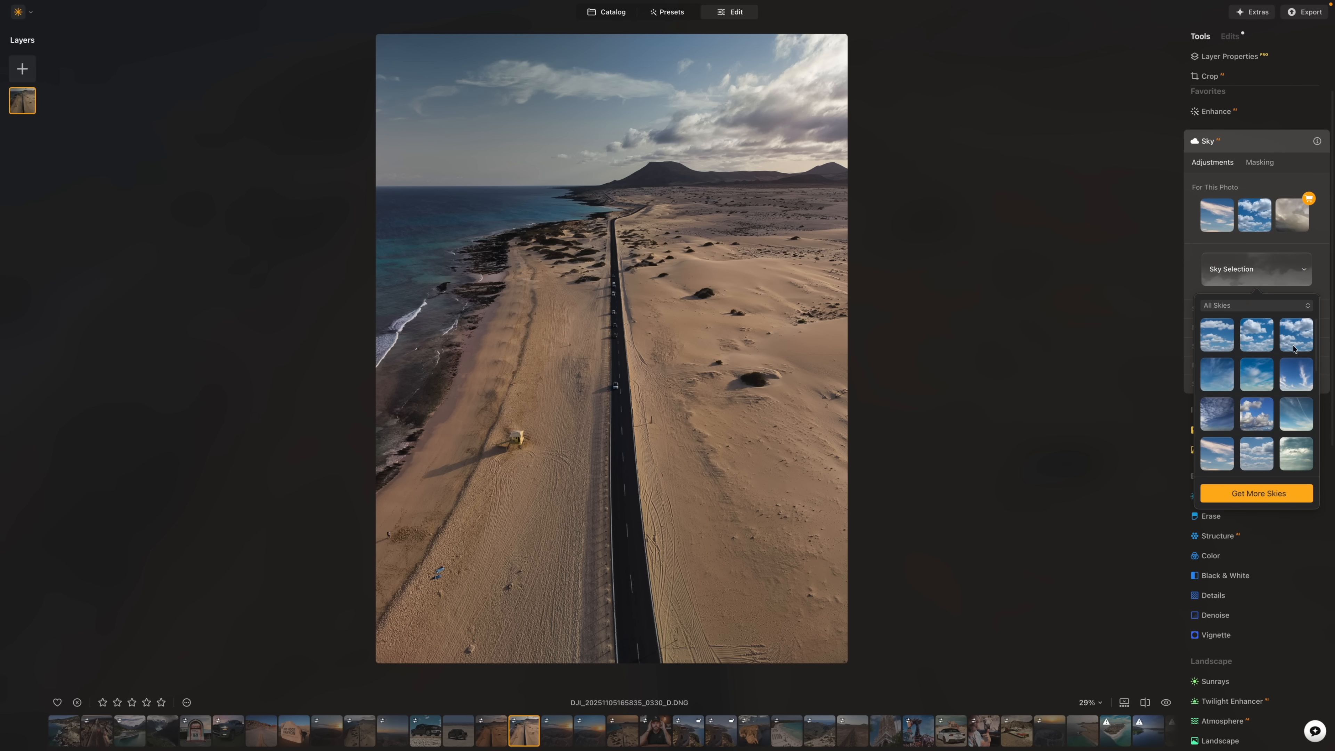
left_click(1306, 410)
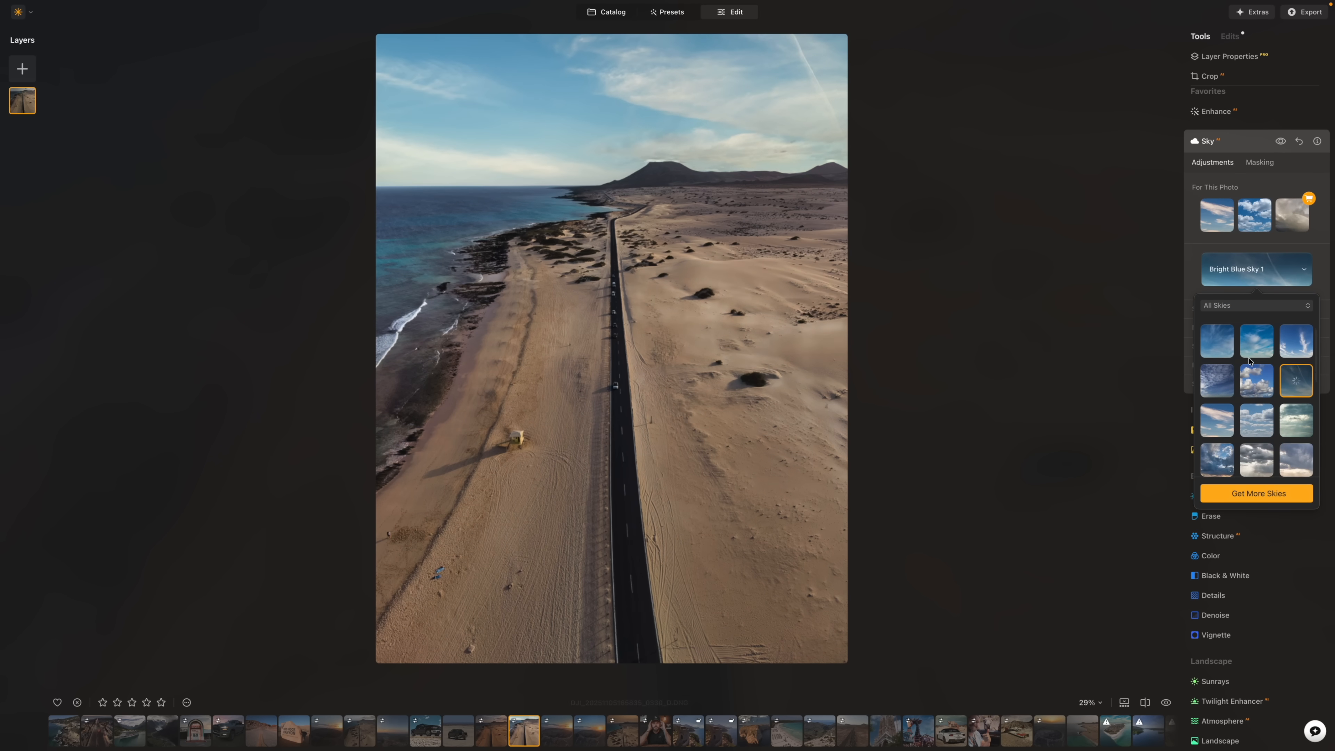
scroll(1233, 376, "down", 3)
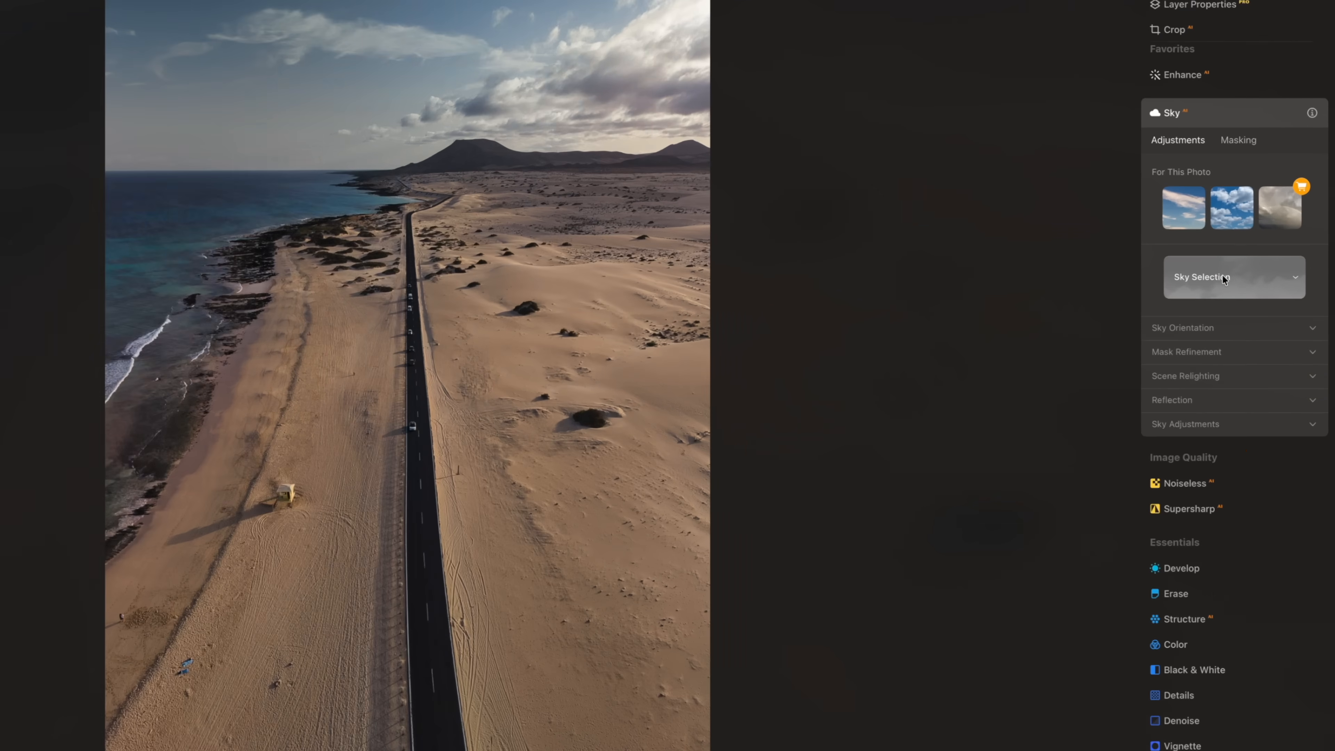
Step: Try a series of blue replacement skies on the coastal road photo, including Bright Blue Sky 1 and Bright Blue Sky 3
left_click(1249, 271)
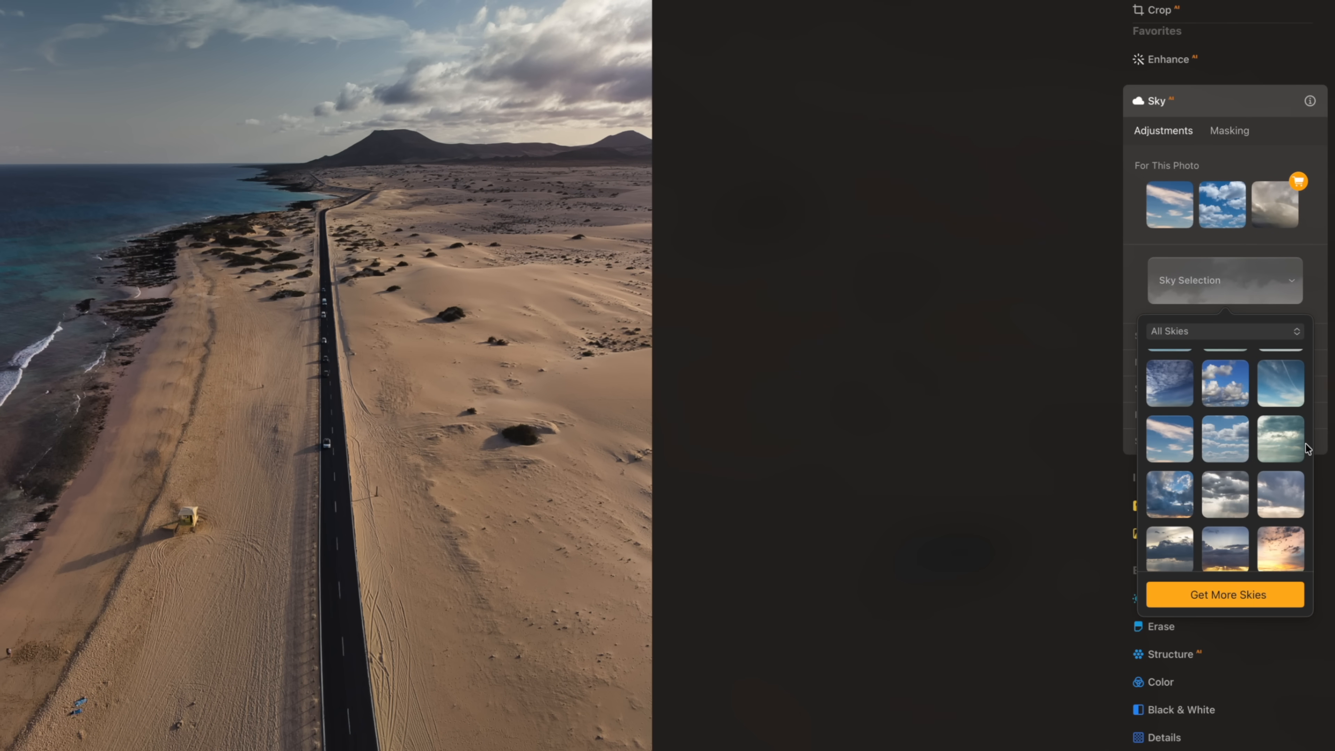
left_click(1291, 441)
left_click(1264, 393)
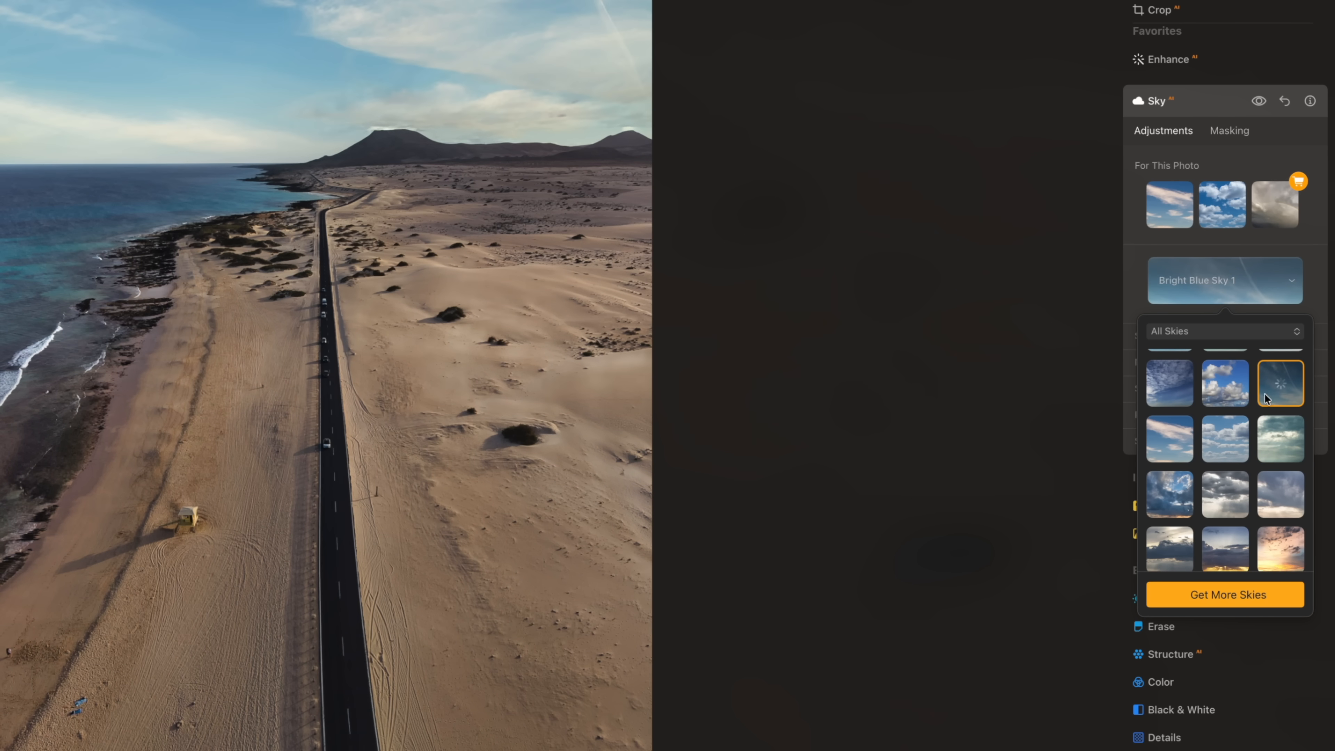
left_click(1225, 389)
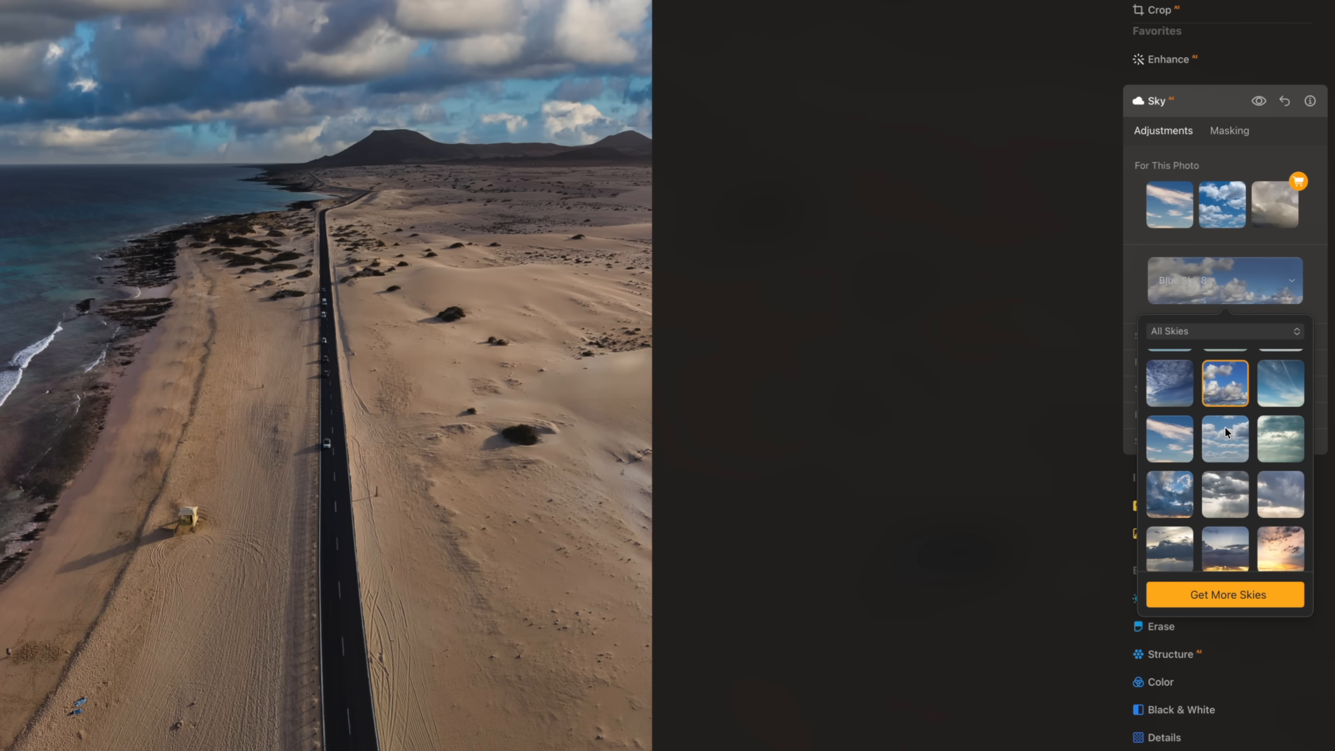
left_click(1225, 430)
scroll(1222, 480, "down", 2)
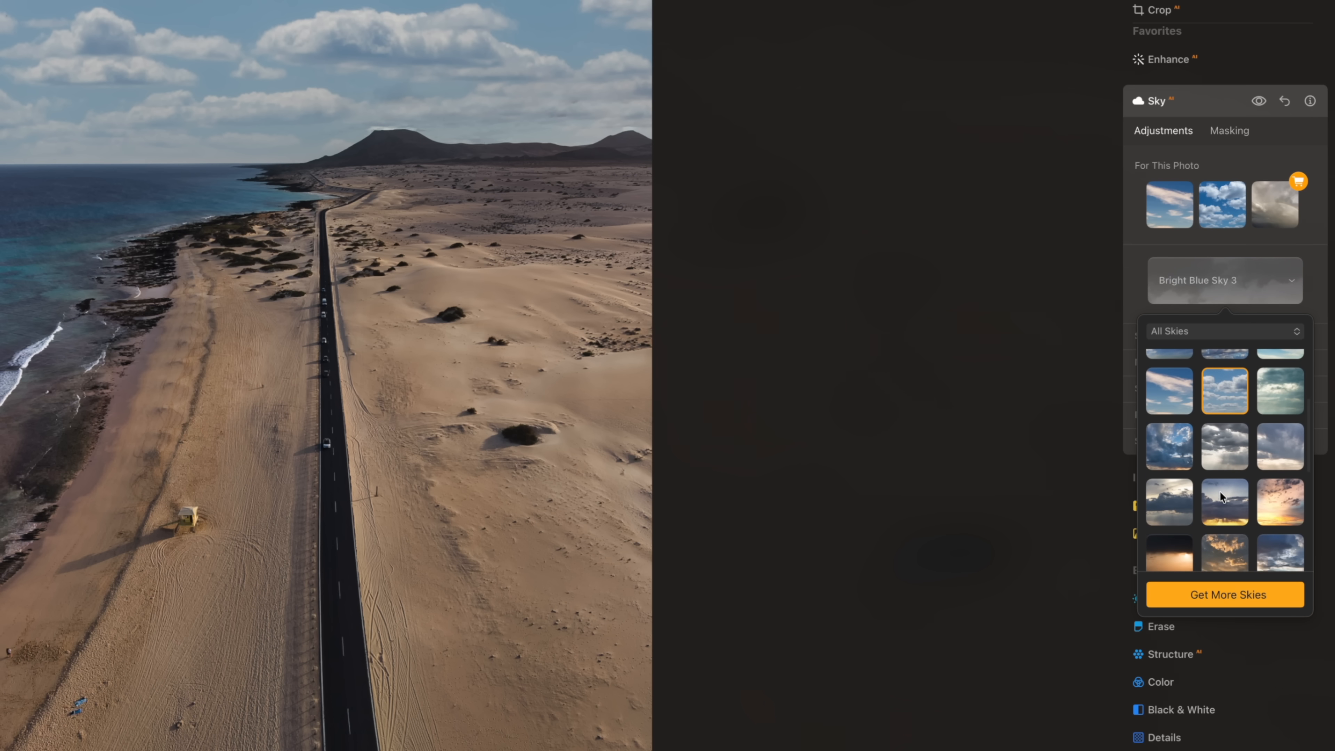
Step: Try Dramatic Sky 5 and a fiery orange dramatic sky as replacements over the coastal road
left_click(1211, 494)
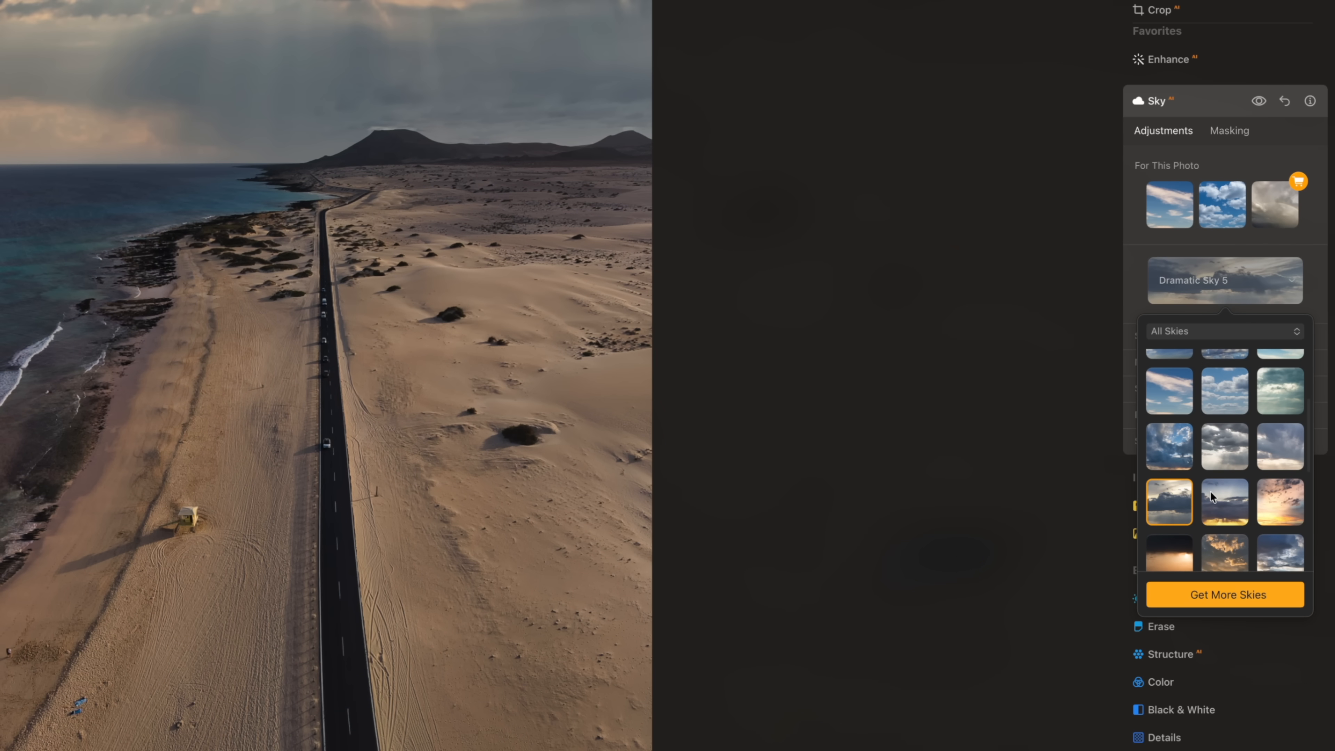
left_click(1273, 494)
scroll(1220, 473, "down", 2)
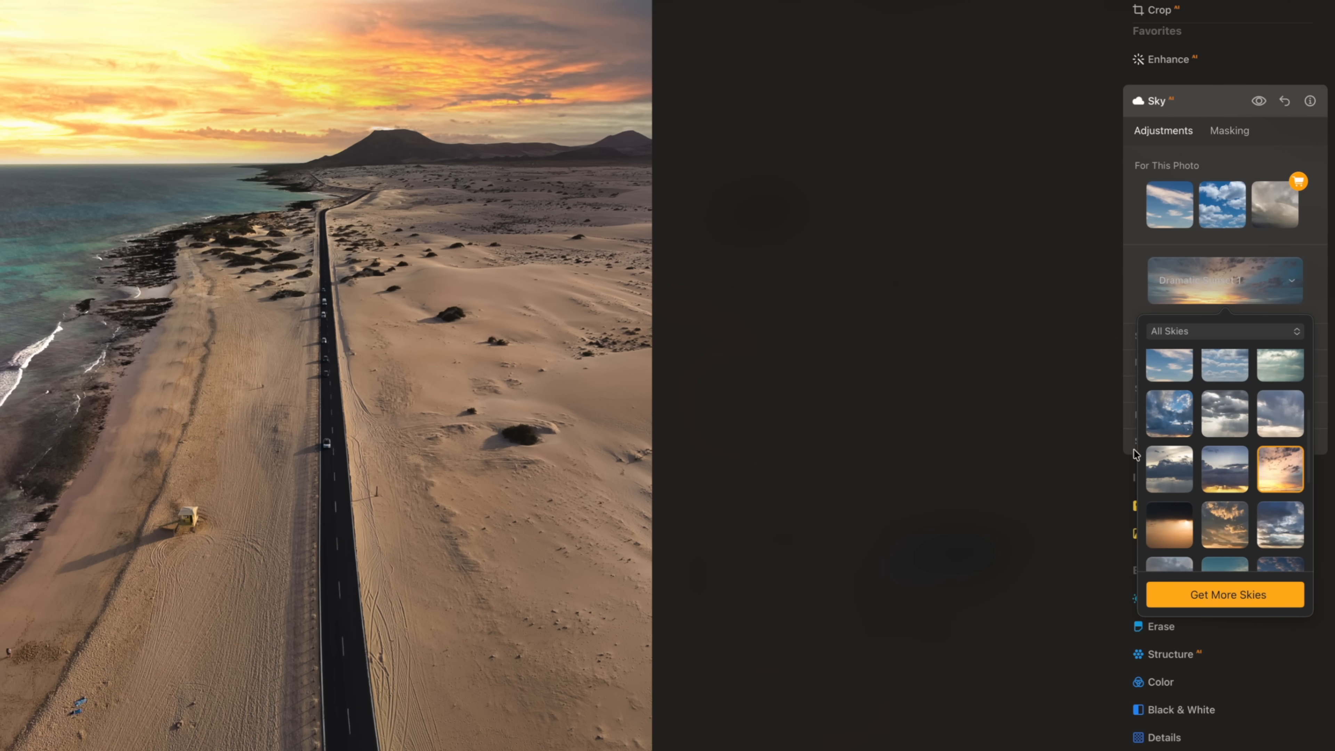
Step: Examine the replaced sky's edge along the mountain horizon at 200% zoom
left_click(188, 121)
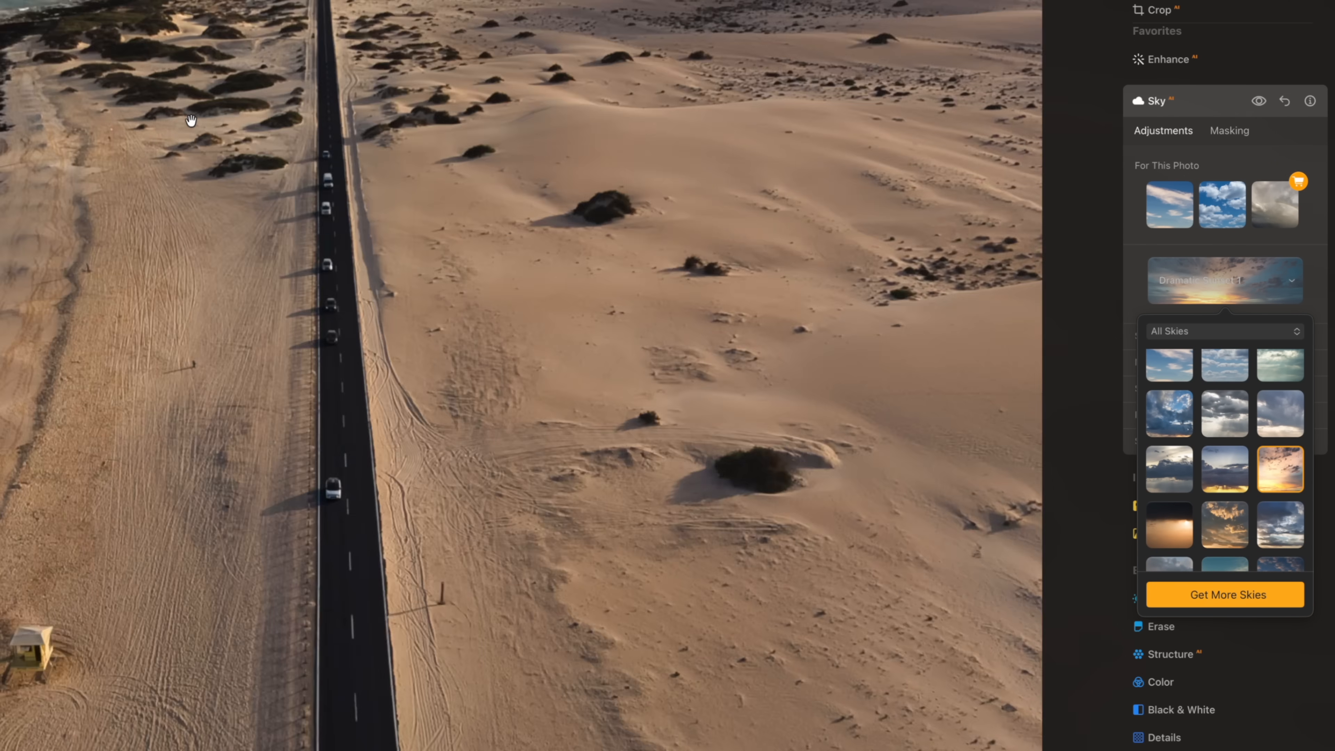
left_click(191, 121)
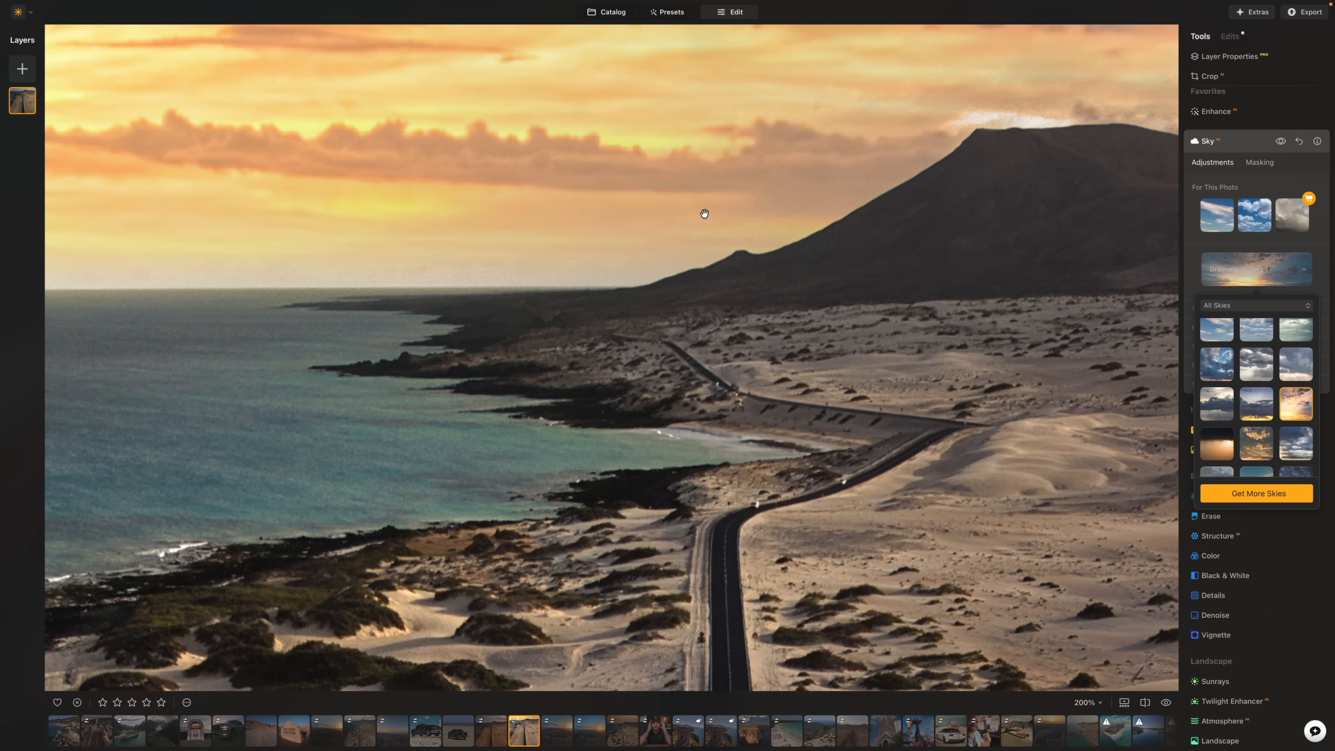
left_click_drag(704, 213, 536, 319)
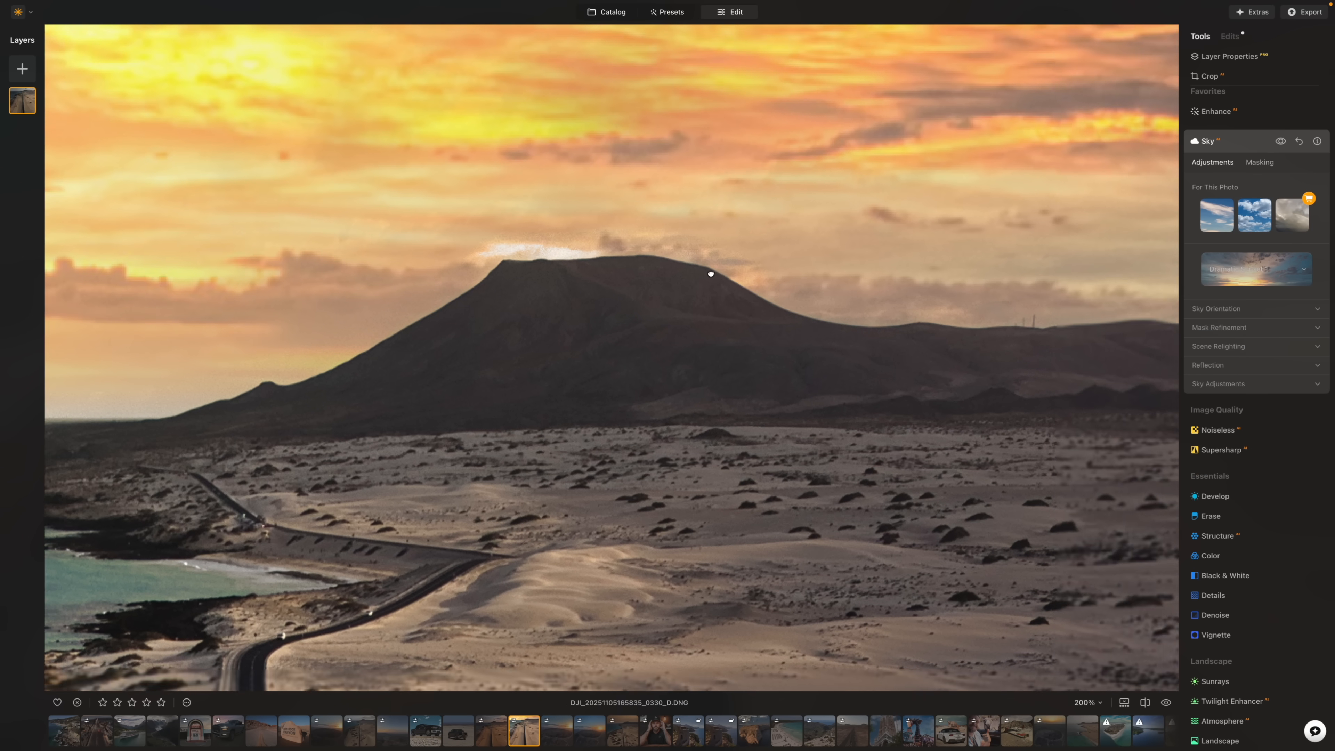
left_click_drag(817, 296, 576, 324)
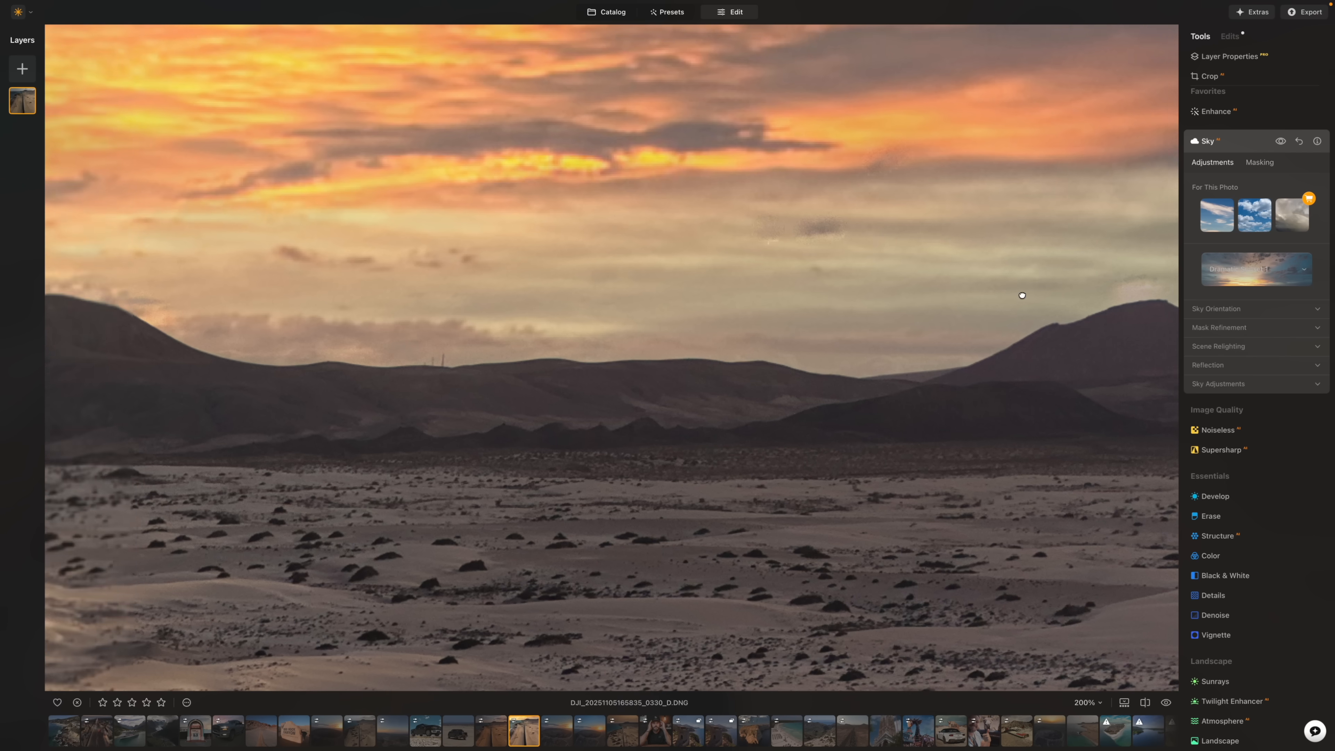
left_click(1022, 295)
Step: Adjust the Close Gaps mask refinement for the replaced sky and switch the sky to Sunset 4
left_click(1219, 327)
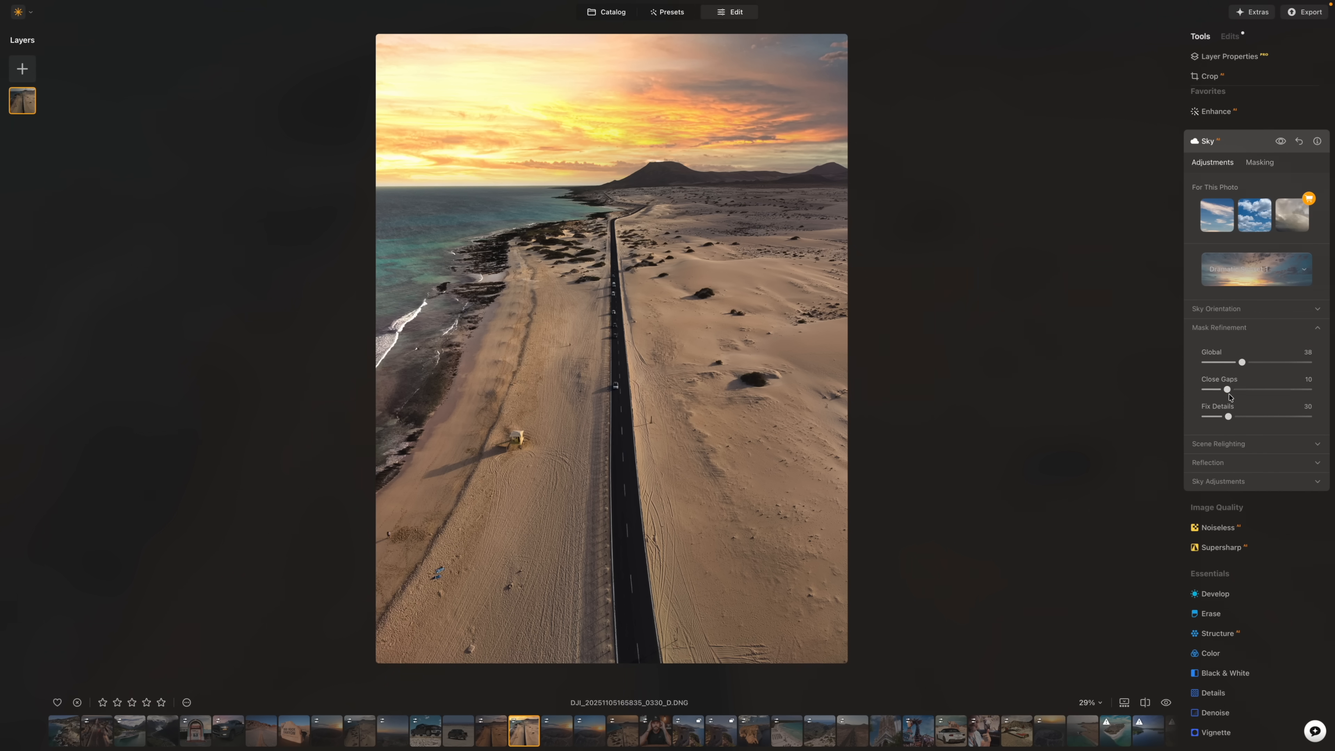
left_click_drag(1228, 390, 1255, 371)
left_click(1217, 308)
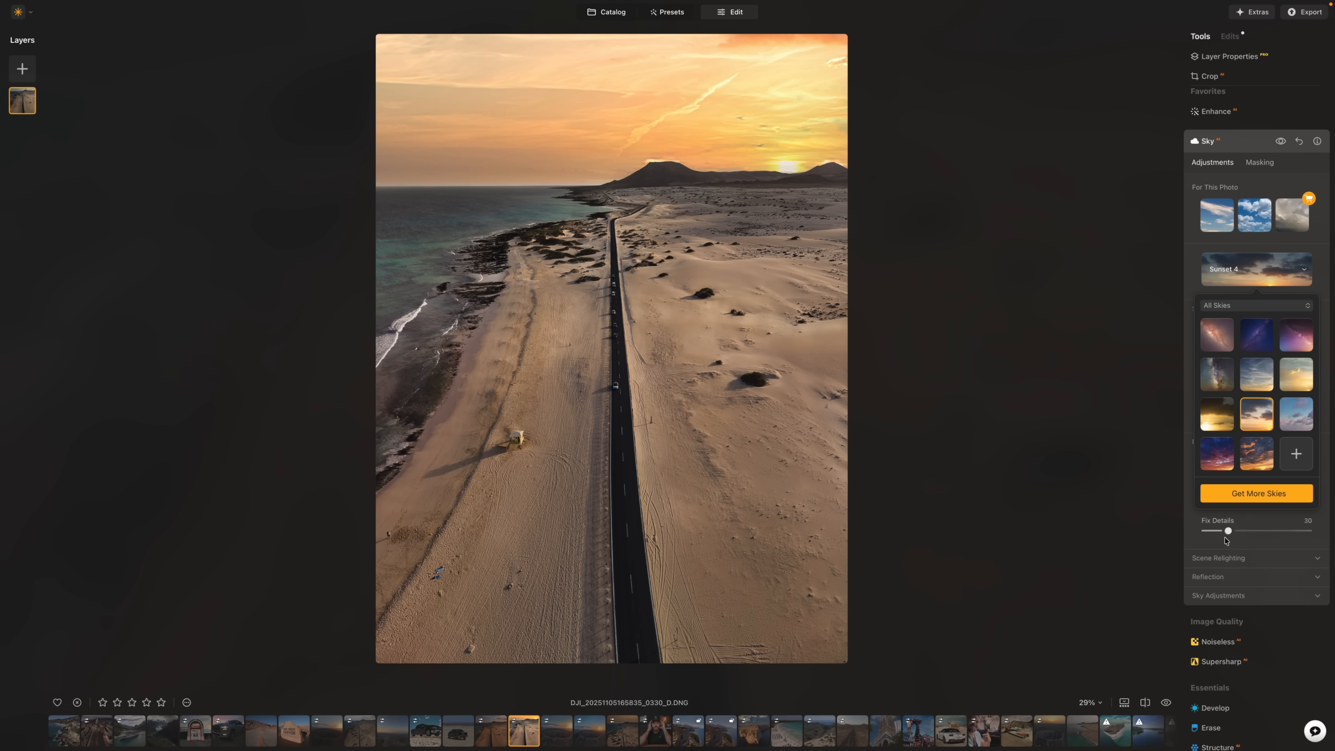
Step: Add Sunrays centered on the setting sun at the horizon, with Amount 1 and Penetration 15, and check the glow up close
scroll(1226, 540, "down", 5)
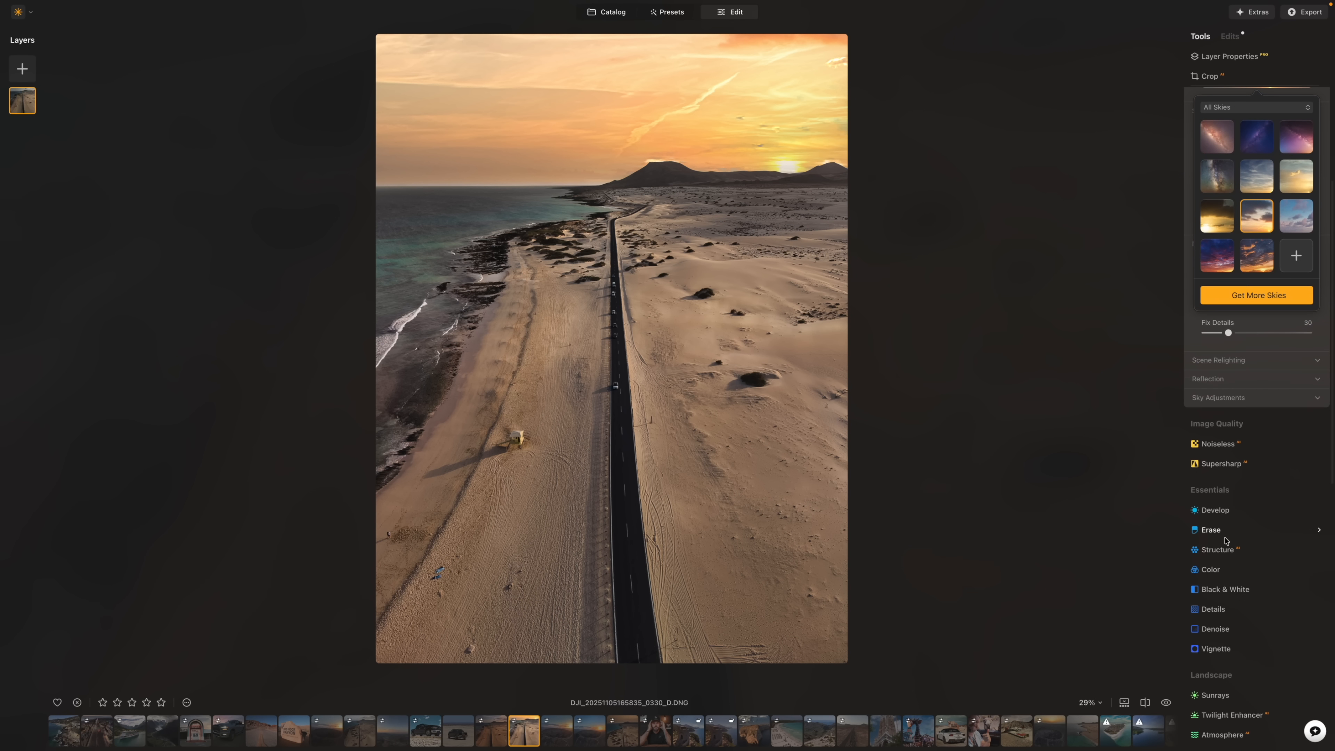
scroll(1235, 613, "down", 3)
left_click(1218, 585)
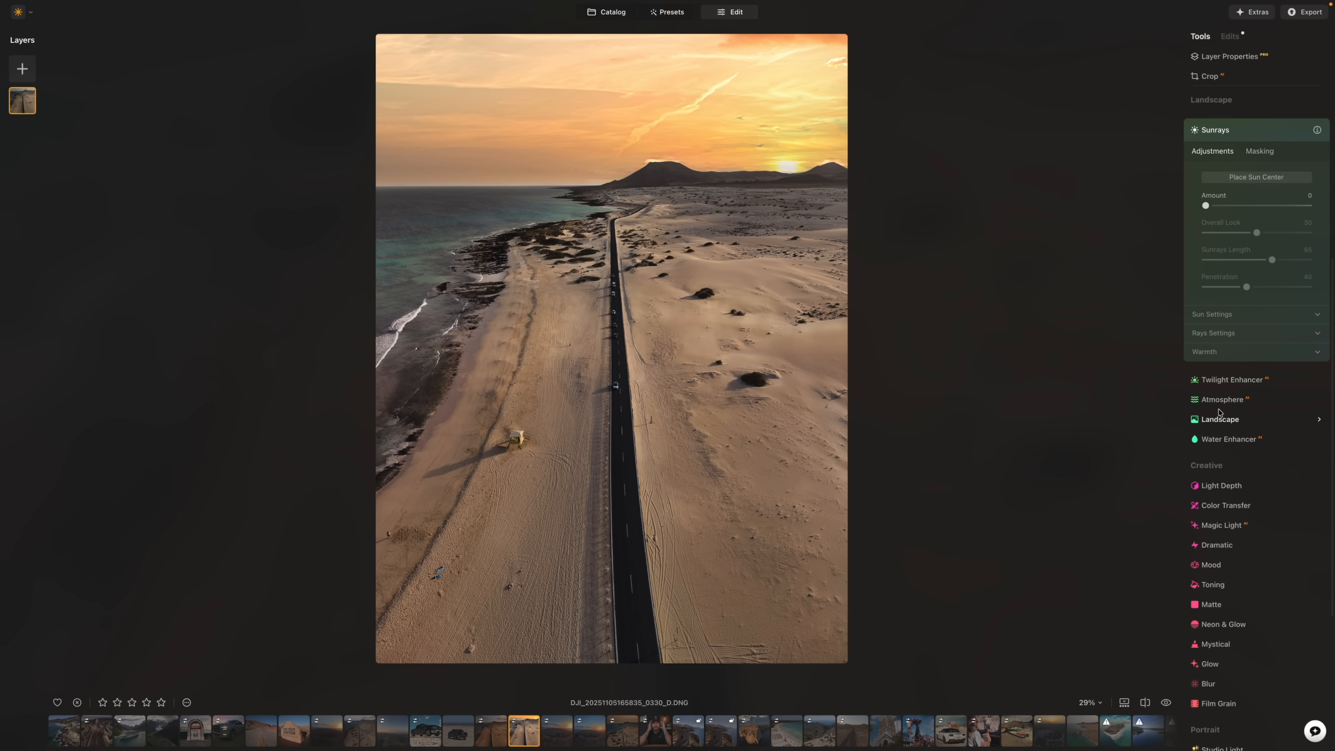
left_click(1257, 177)
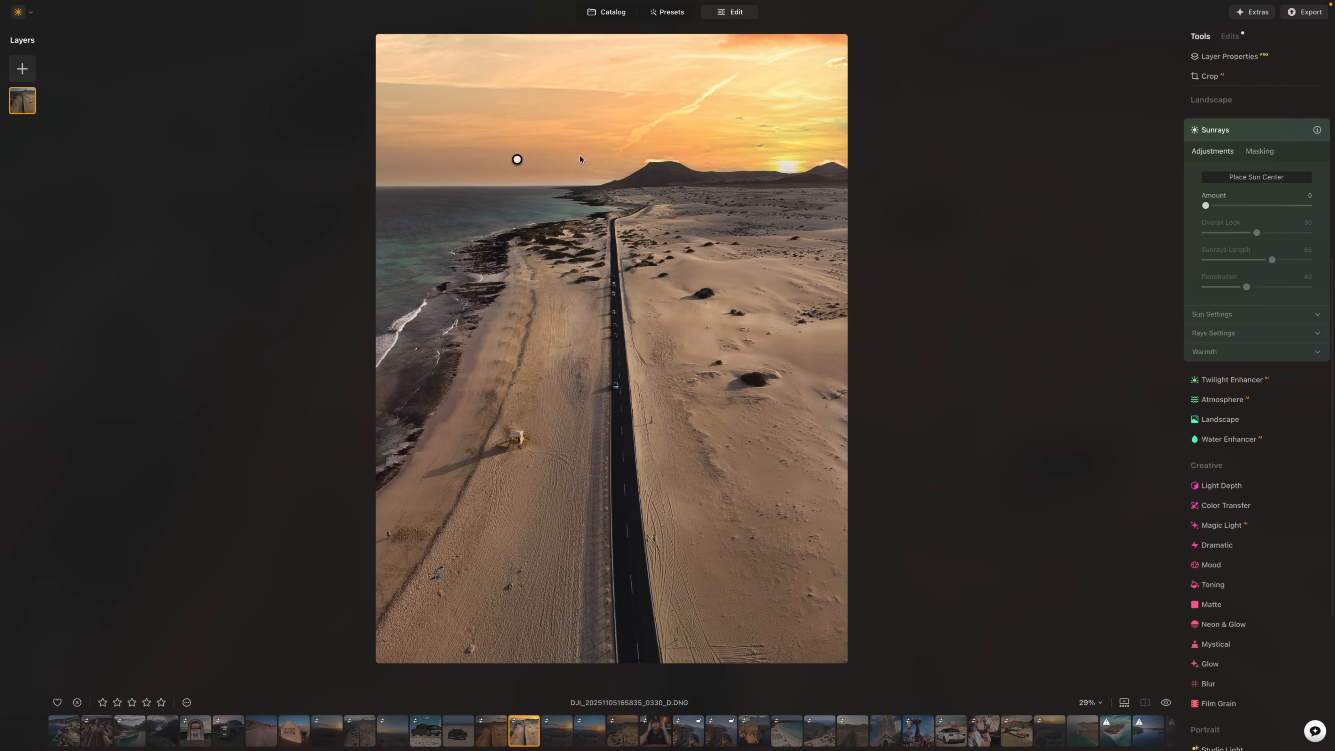
mouse_move(516, 159)
left_mouse_down()
mouse_move(499, 115)
mouse_move(615, 88)
mouse_move(763, 107)
mouse_move(790, 169)
left_mouse_up()
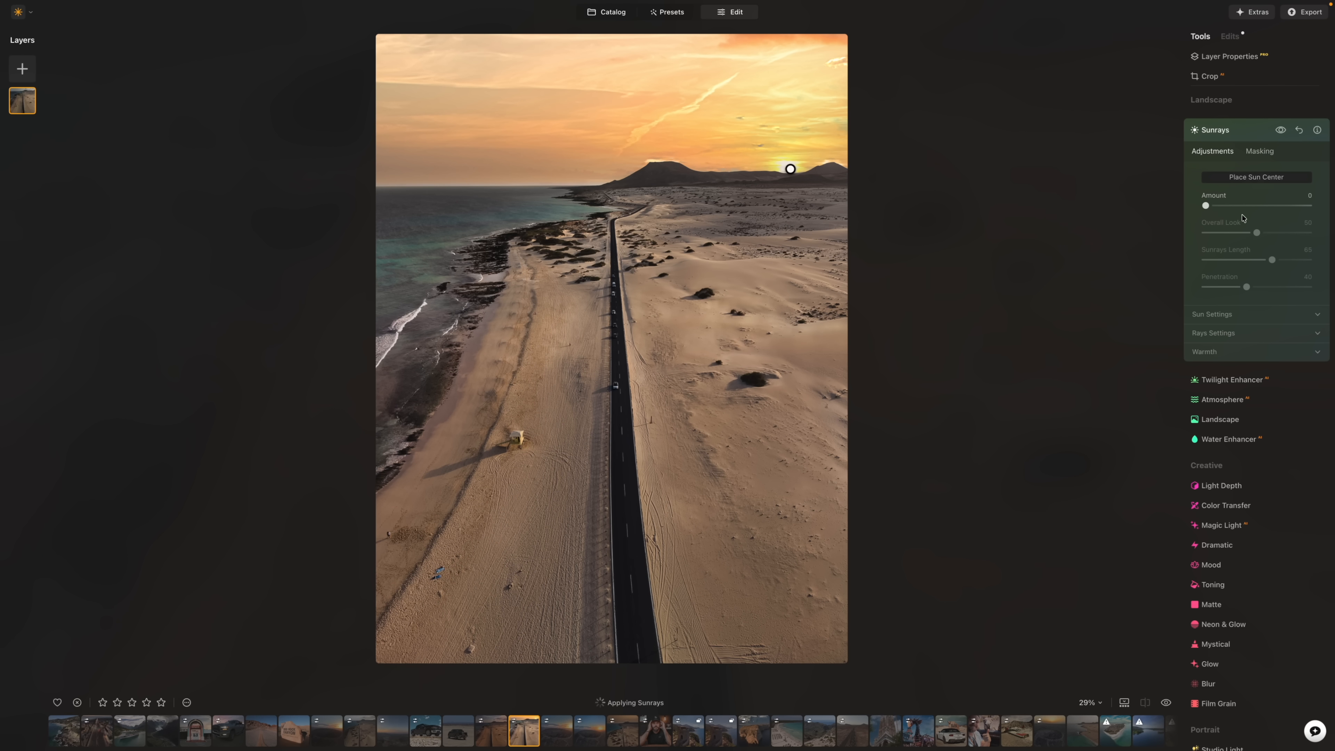
left_click_drag(1206, 205, 1211, 206)
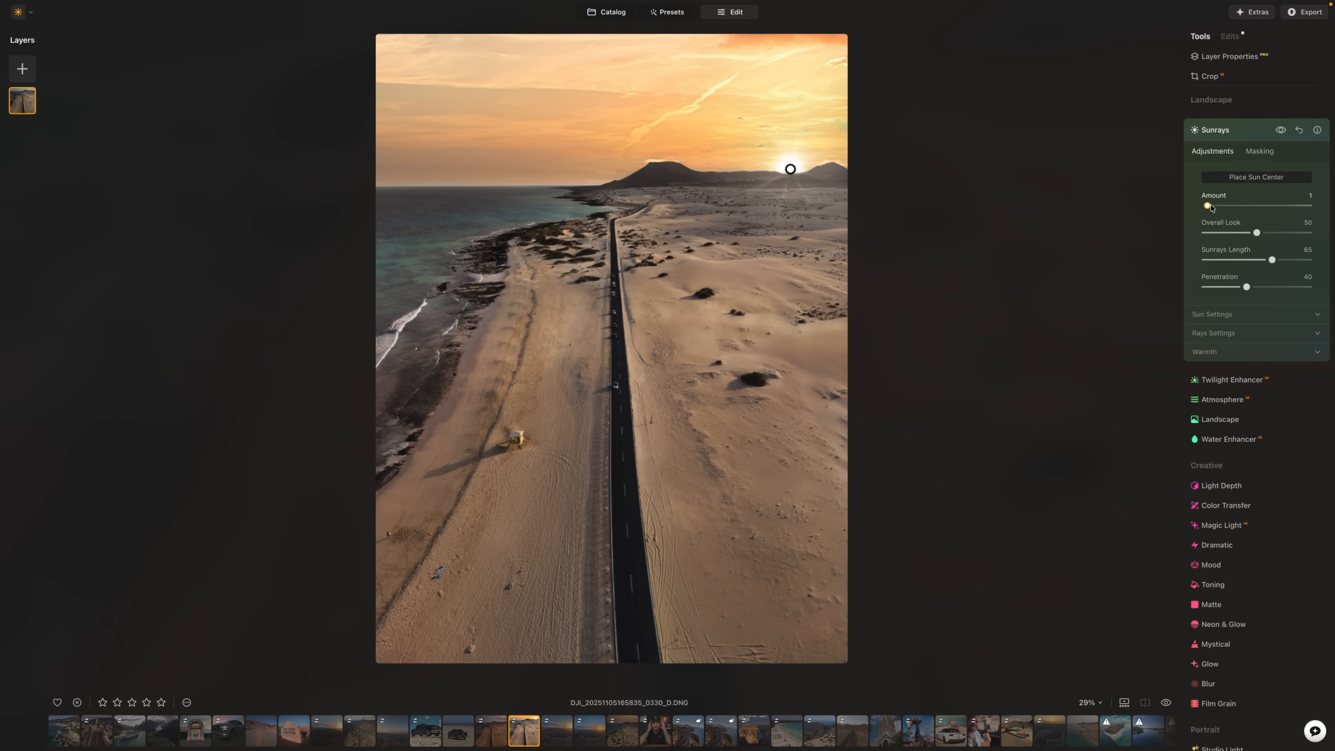
left_click_drag(1246, 286, 1221, 288)
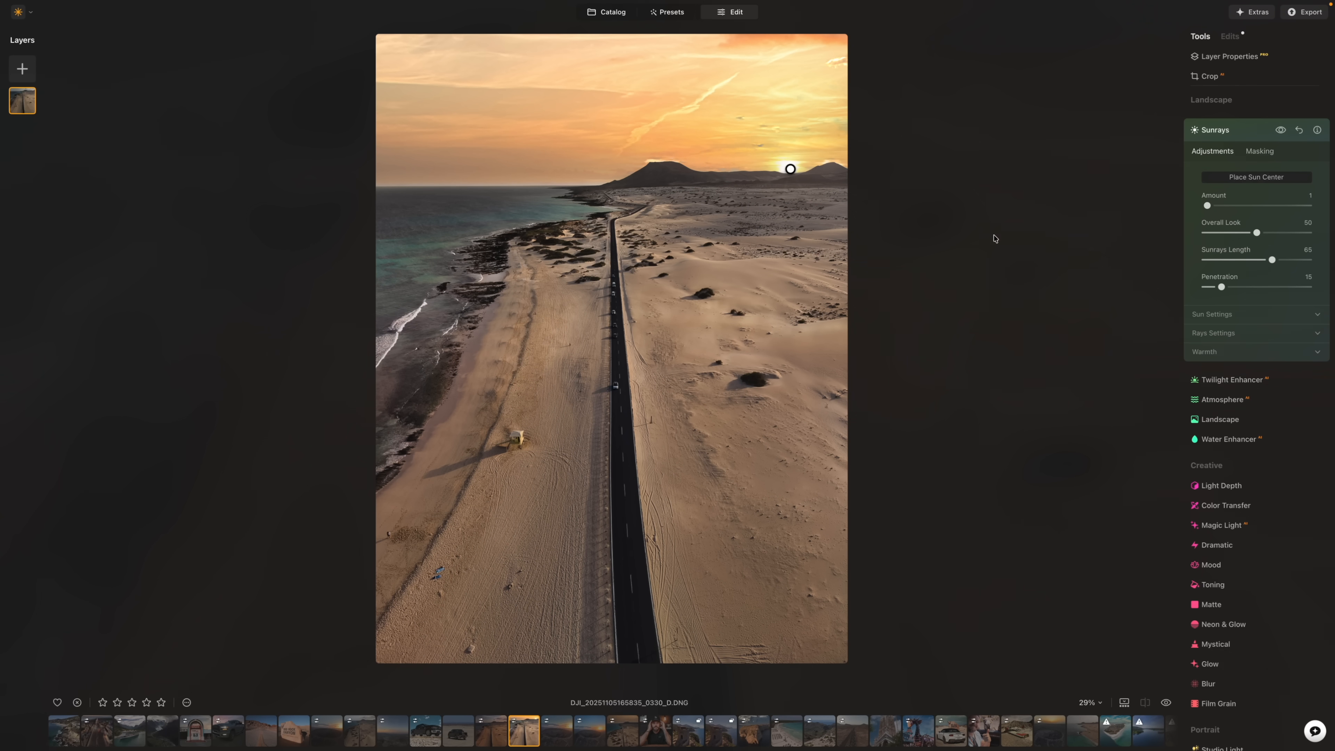
left_click(1264, 378)
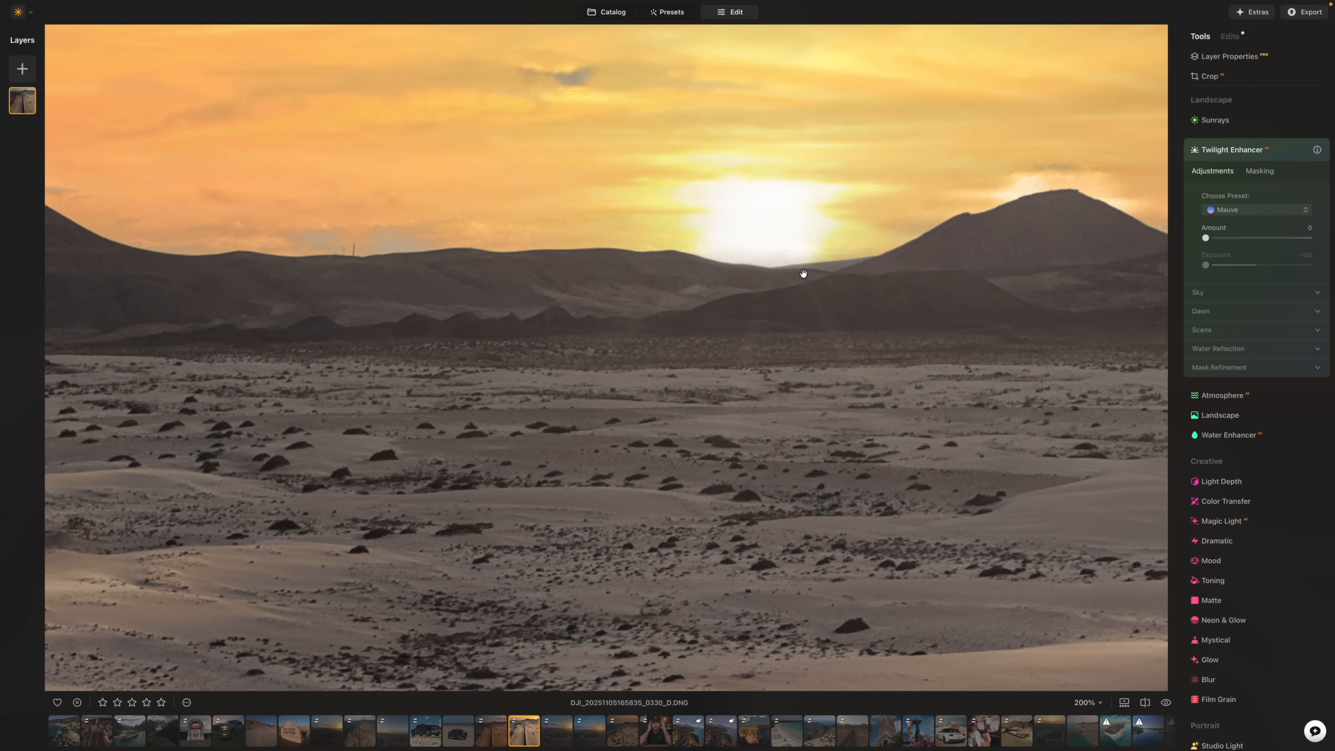
left_click(574, 409)
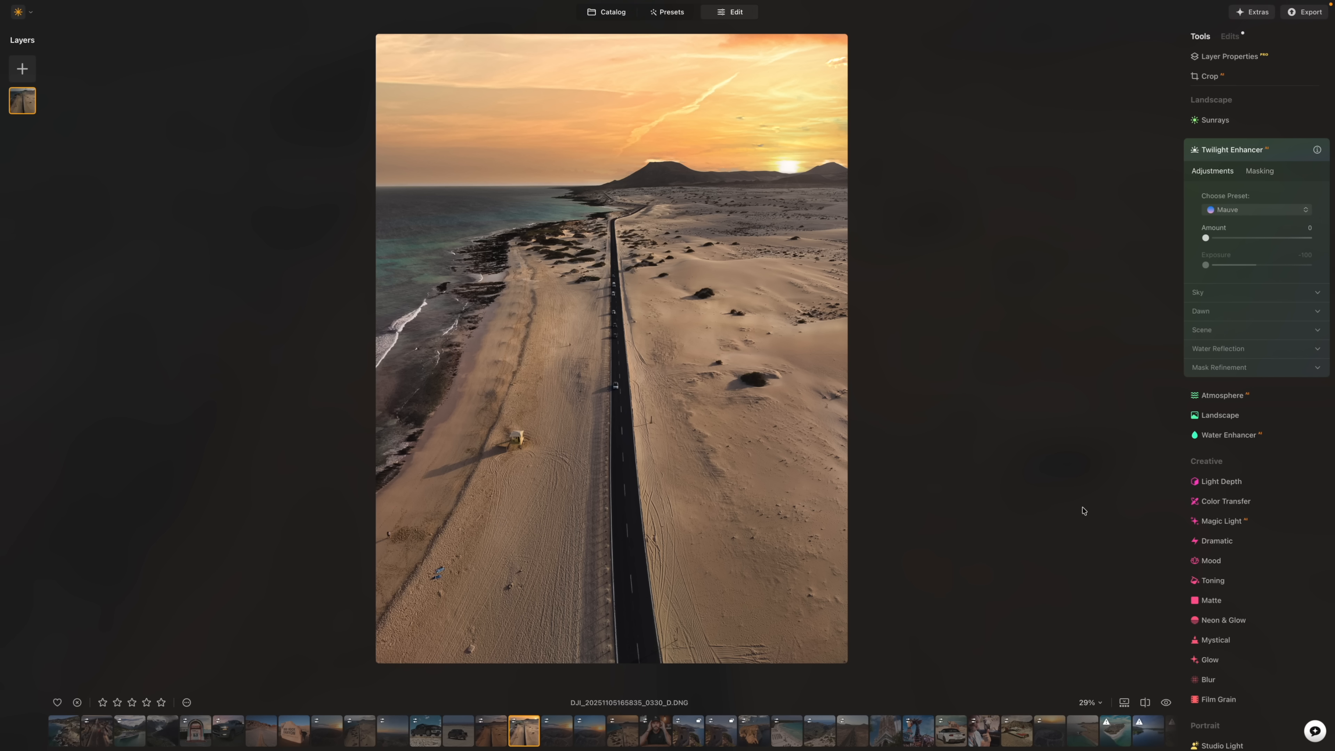
Step: Erase the small figure, the two blue objects and the scattered debris from the sand beside the road with a size 20 brush
left_click(513, 505)
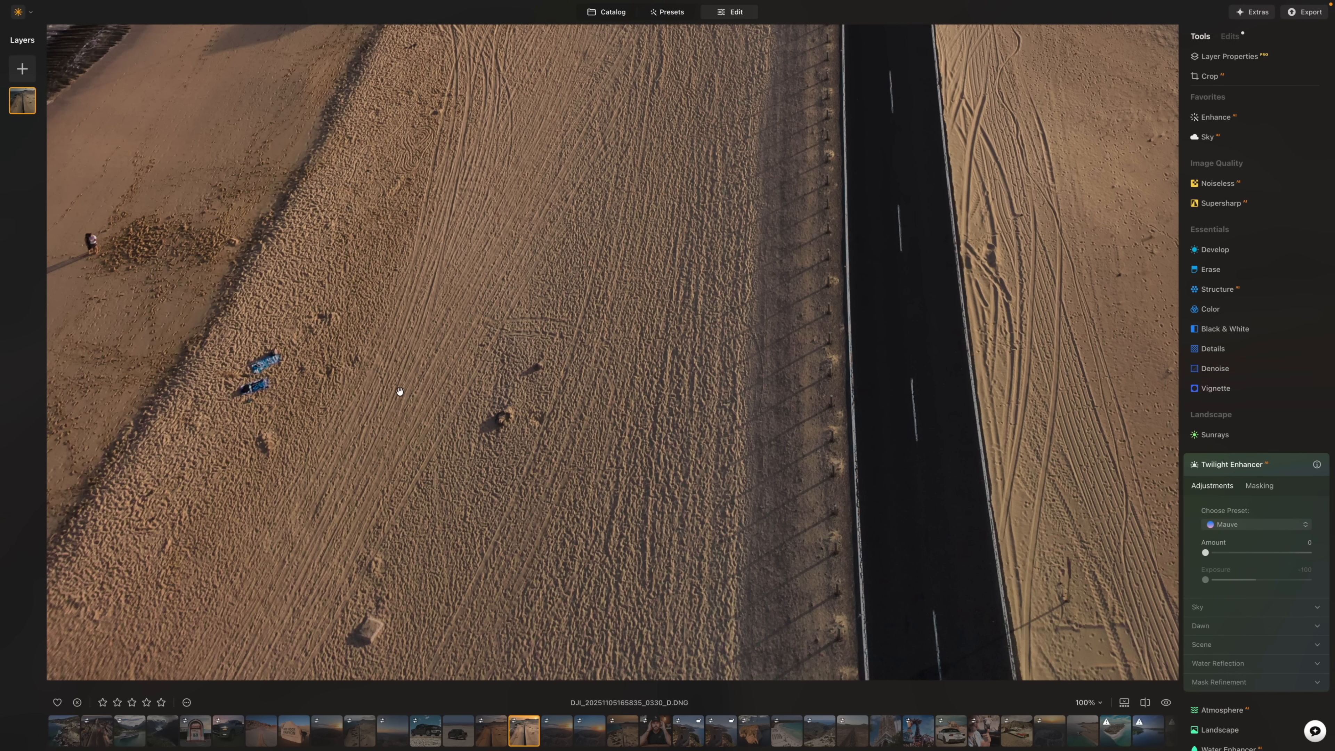
left_click(1211, 269)
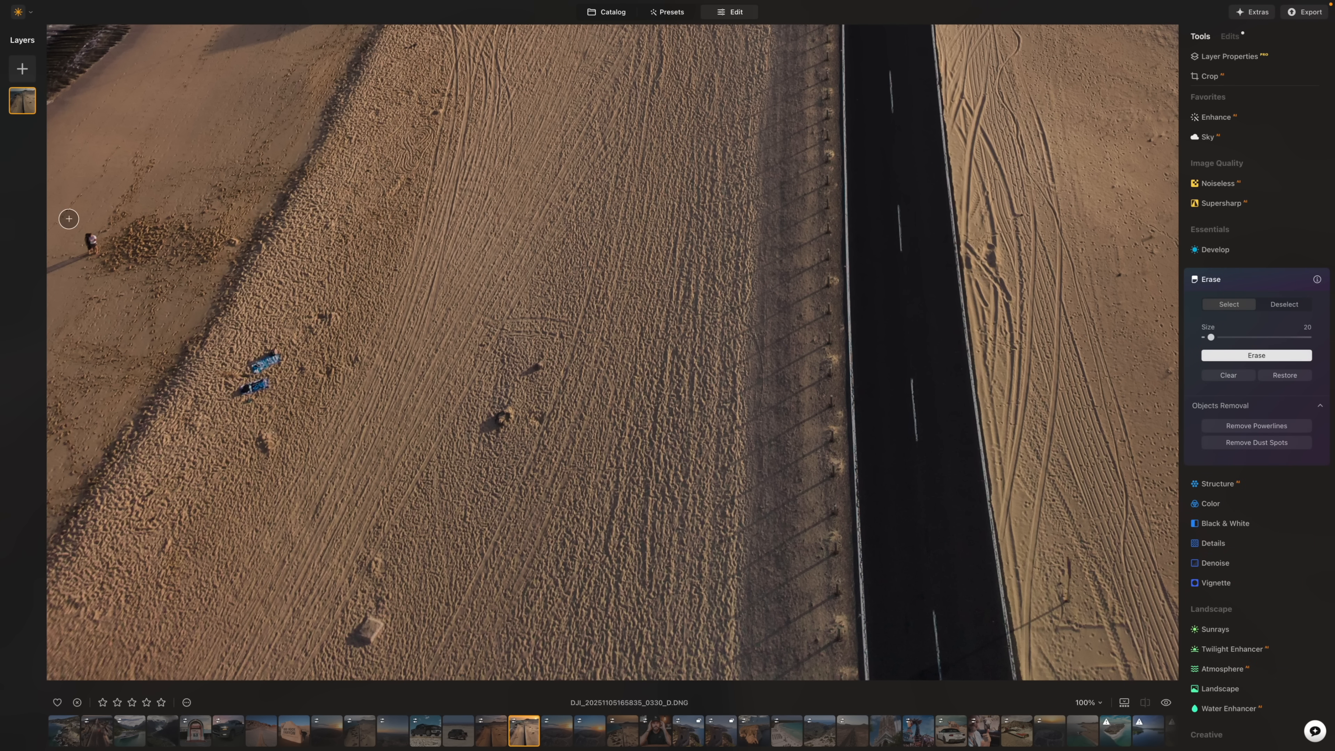
left_click_drag(77, 219, 92, 241)
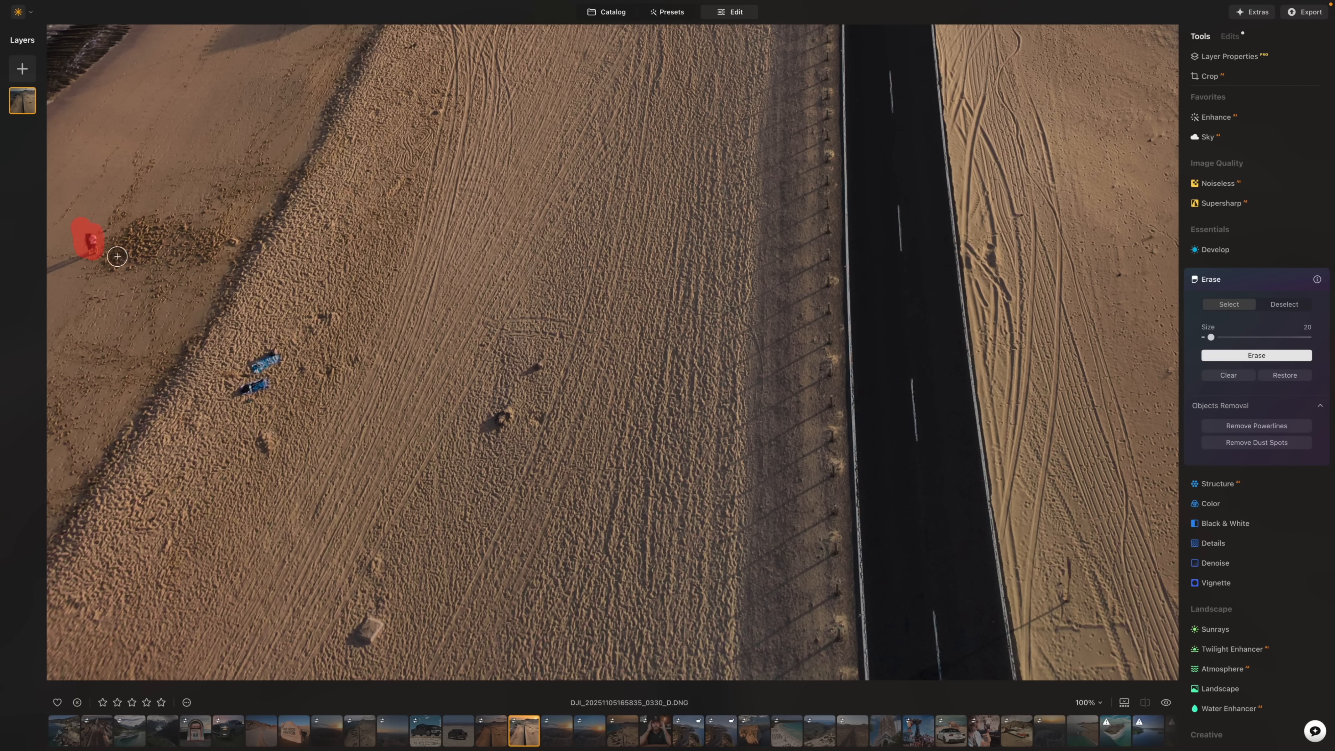
mouse_move(250, 355)
left_mouse_down()
mouse_move(271, 348)
mouse_move(247, 369)
mouse_move(257, 384)
mouse_move(232, 393)
left_mouse_up()
mouse_move(547, 368)
left_mouse_down()
mouse_move(530, 371)
mouse_move(501, 422)
left_mouse_up()
left_click(328, 315)
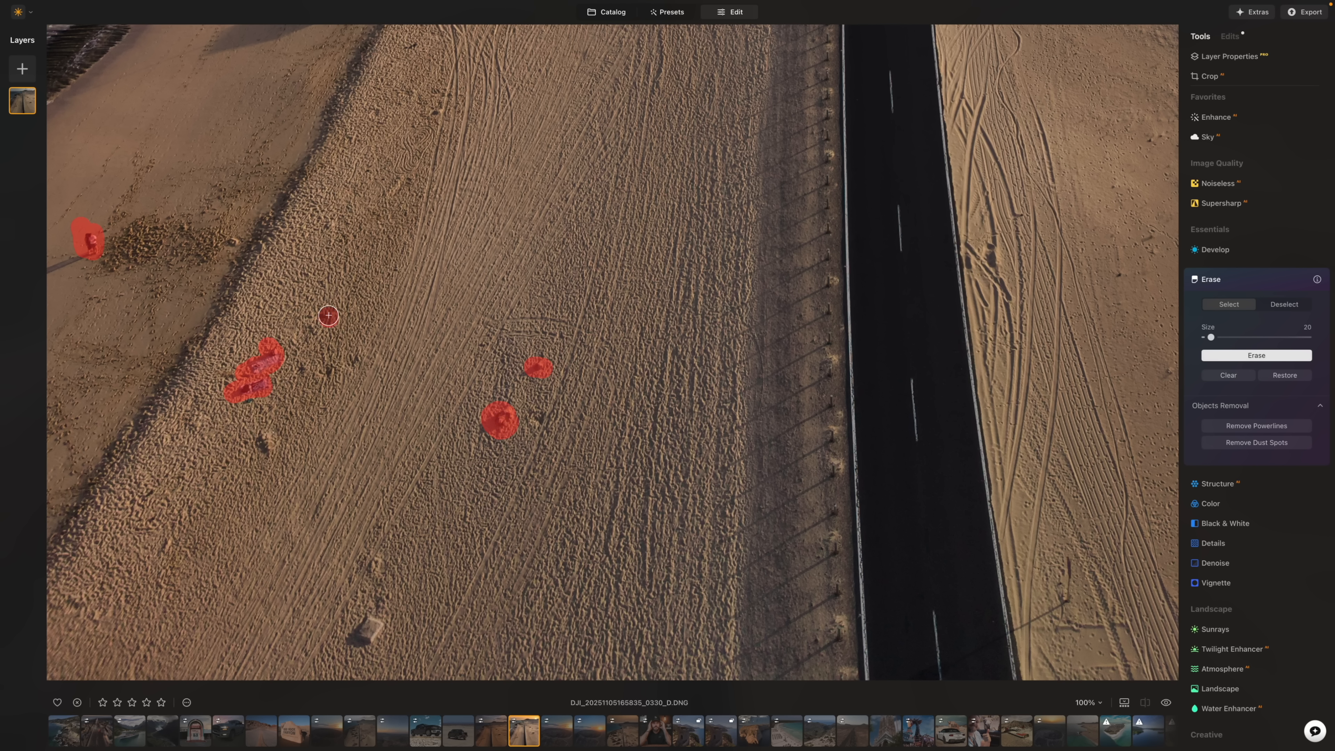
left_click(331, 376)
left_click(1281, 357)
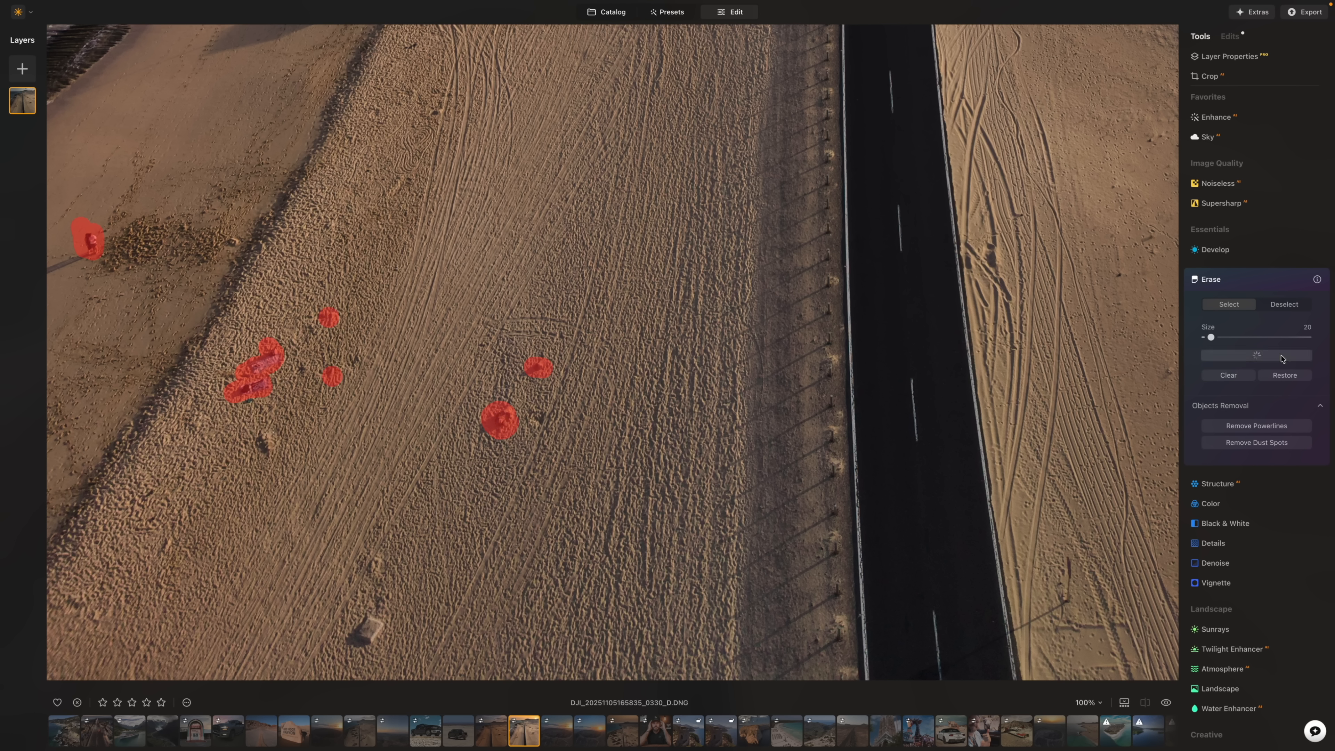
key("ctrl+0")
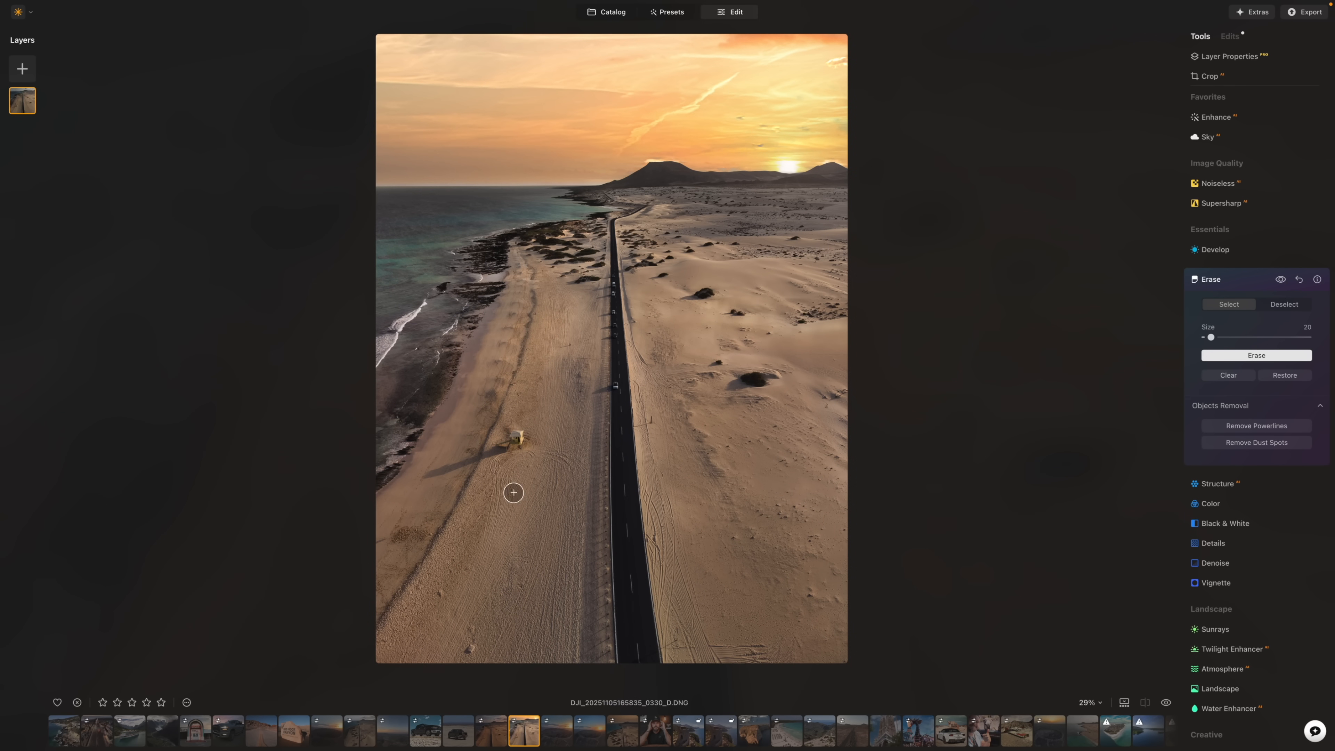
Step: Erase the post standing in the sand beside the road and compare the whole photo with its original
key("ctrl+1")
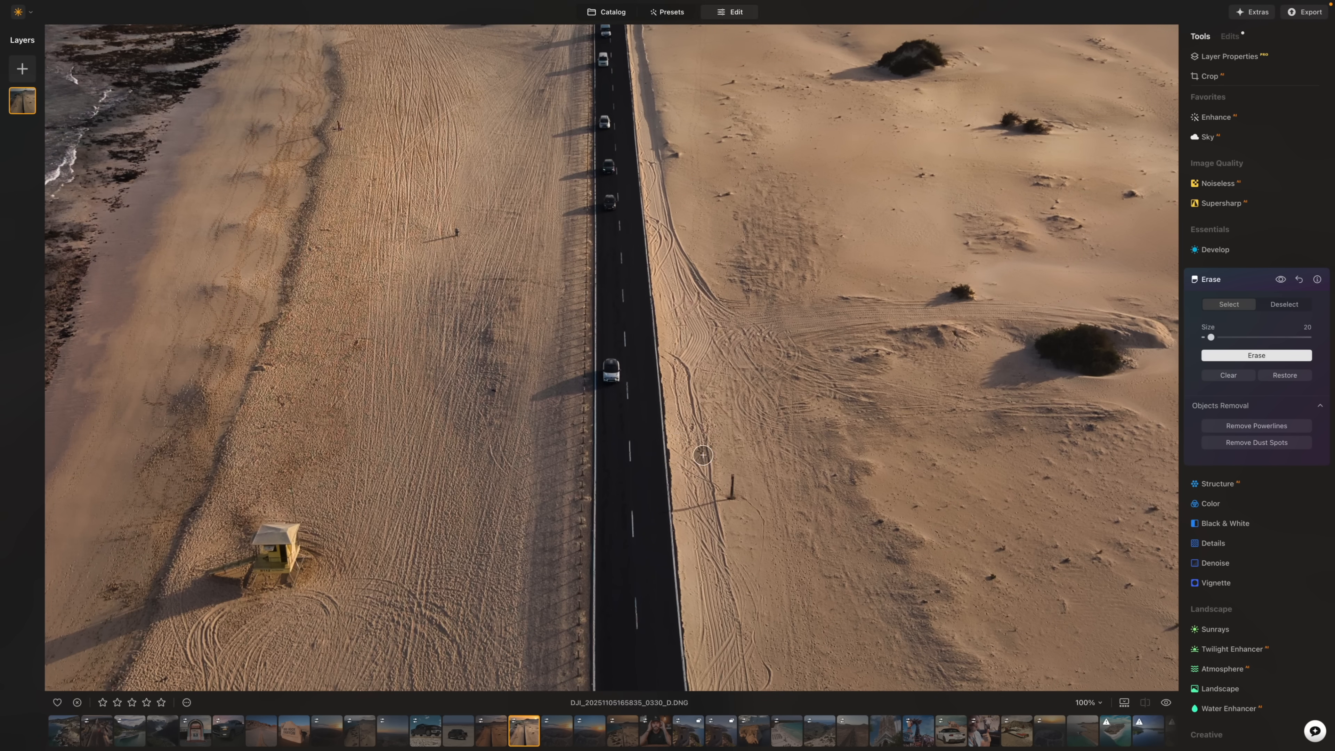
left_click_drag(732, 475, 735, 504)
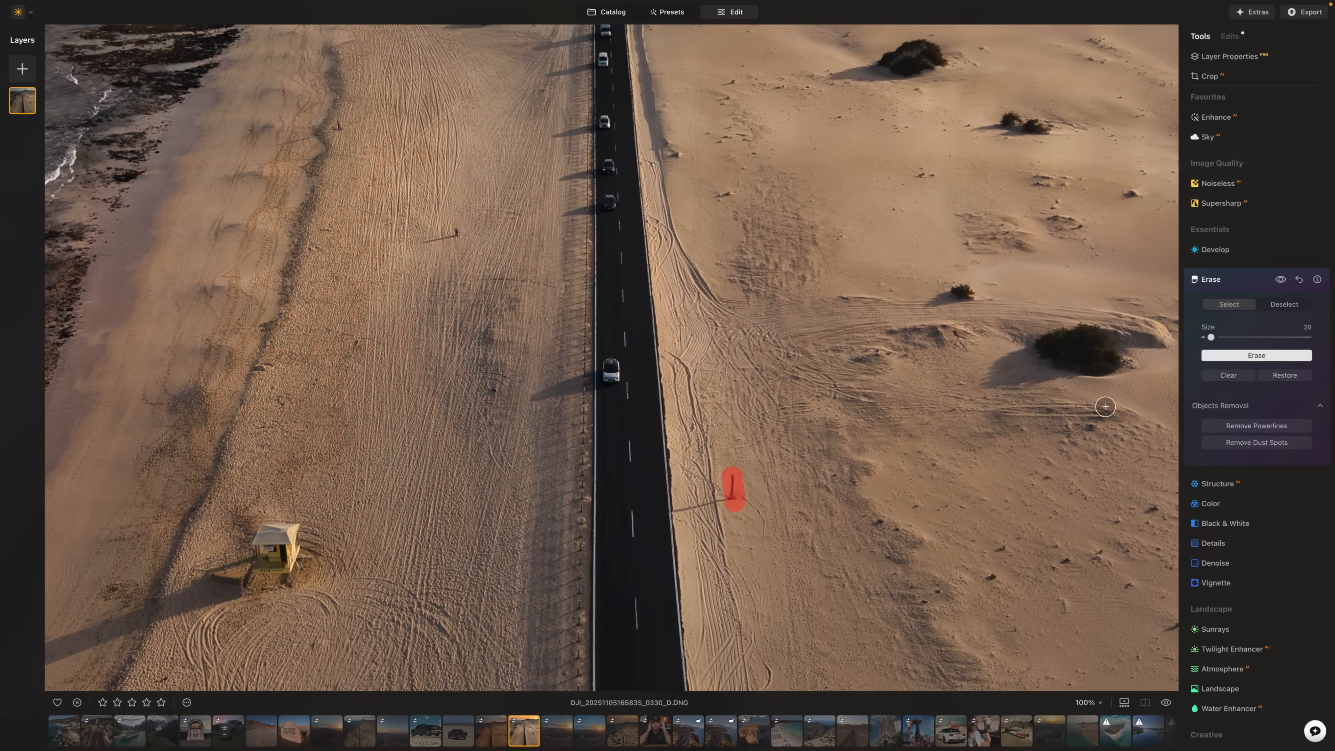
left_click(1228, 361)
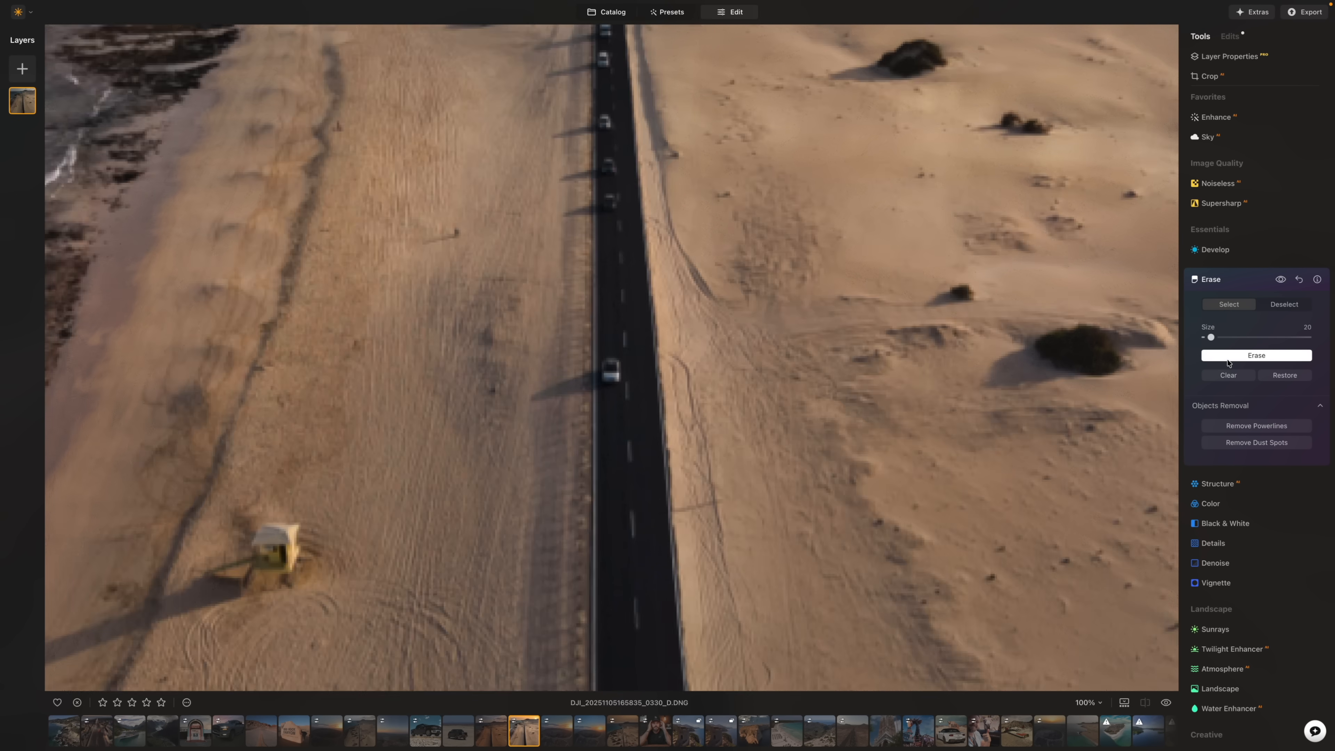
key("ctrl+0")
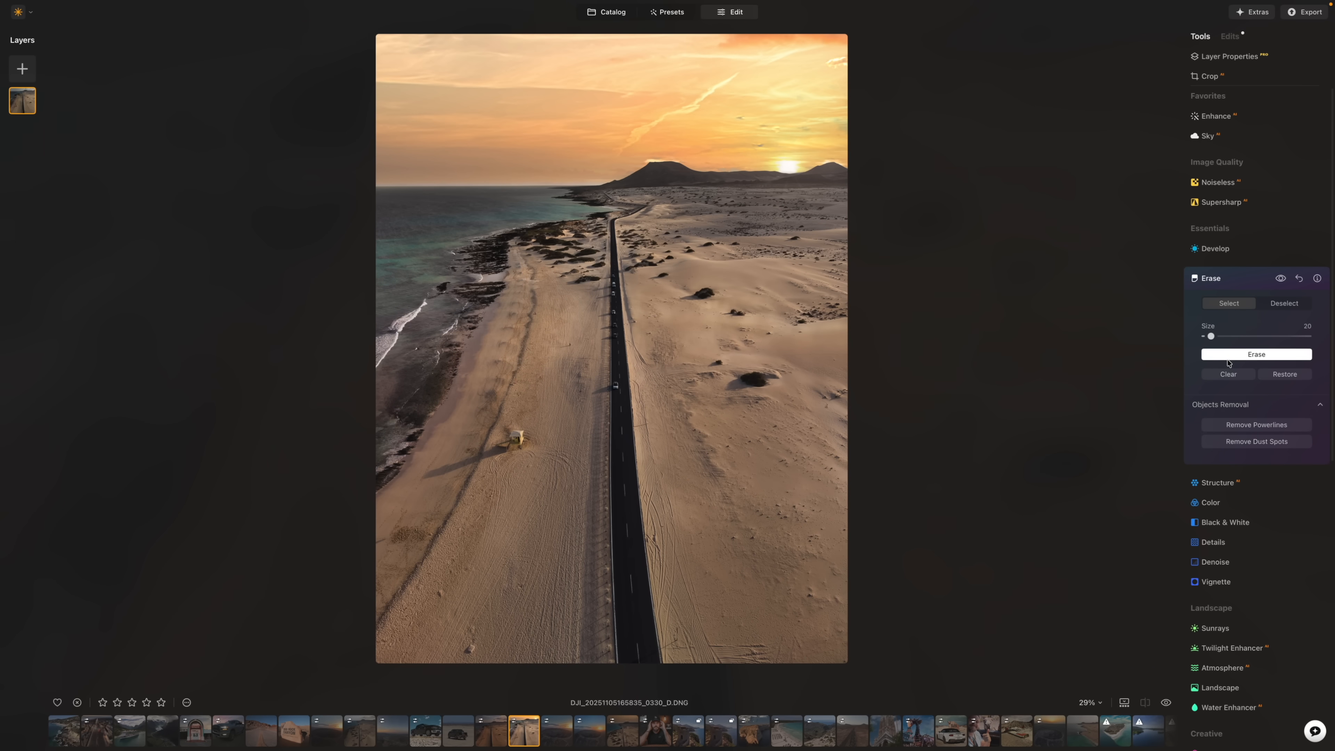
left_click(1165, 703)
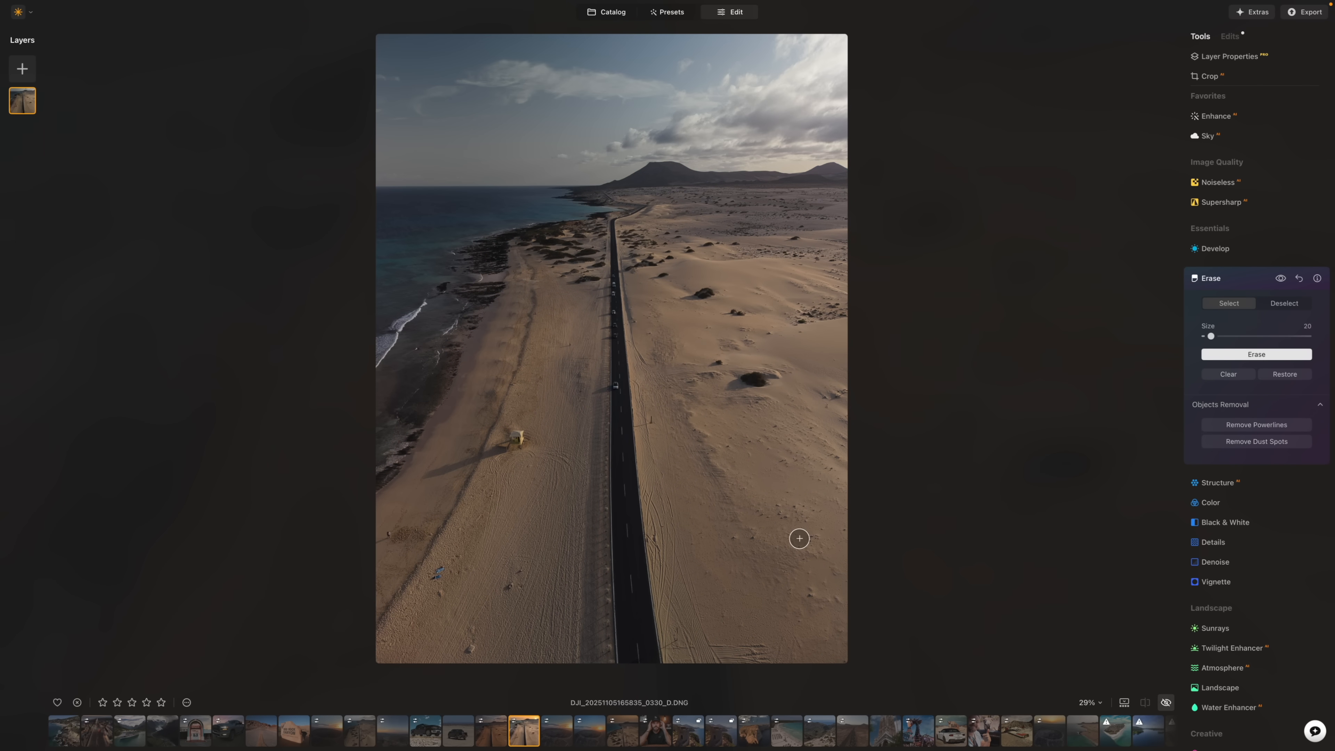
key("backslash")
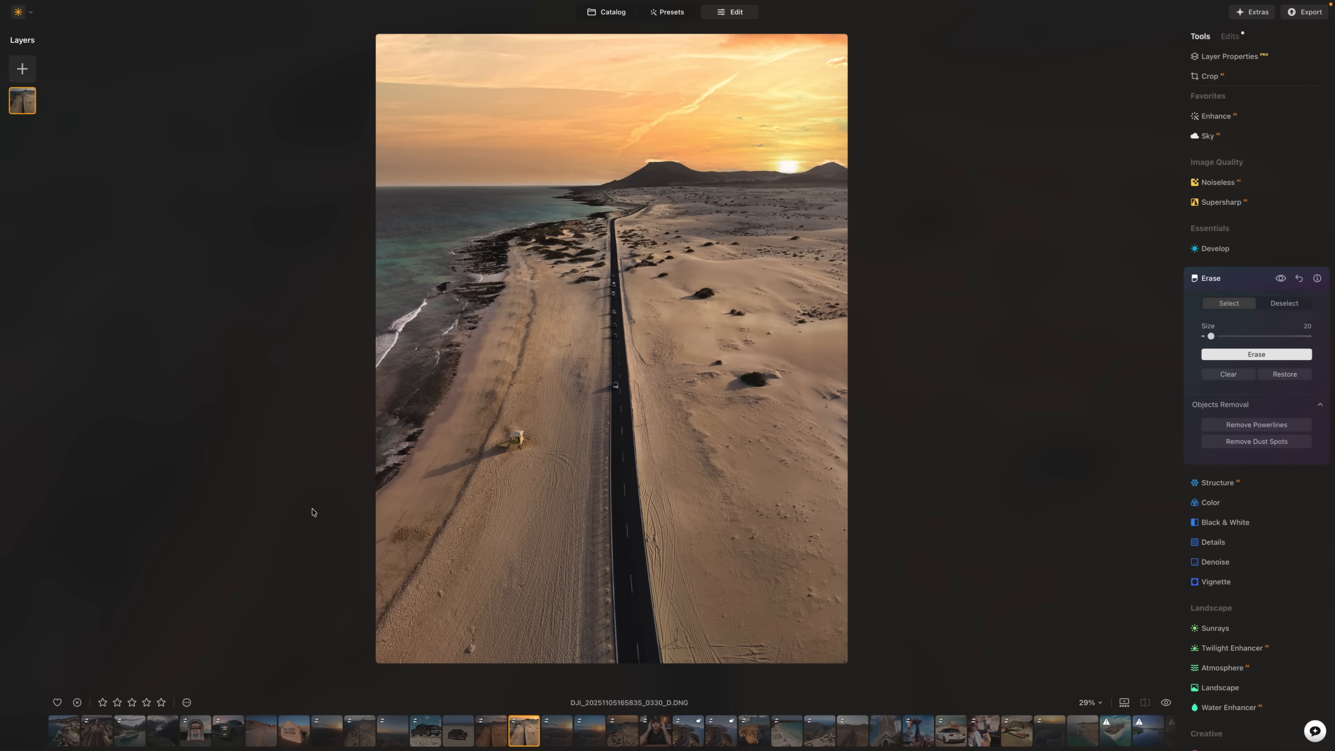
key("backslash")
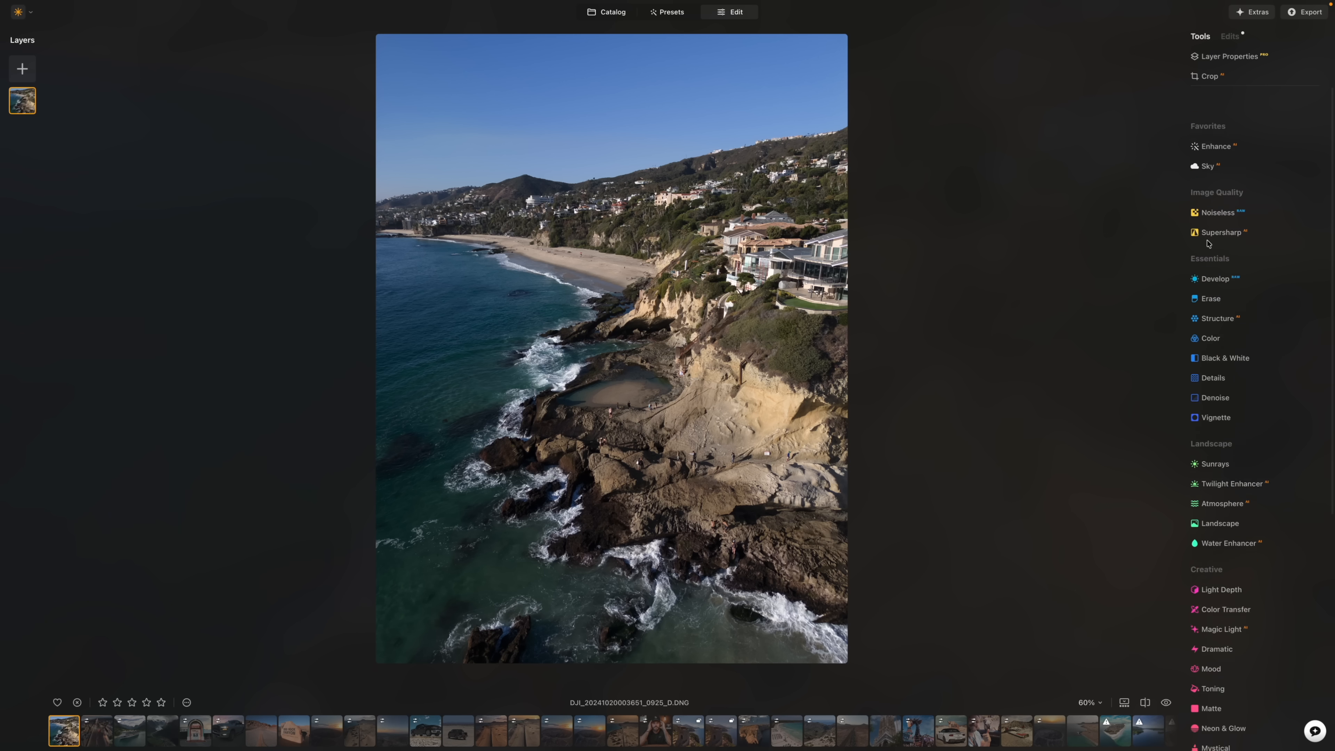
Step: Set the Enhance Accent of the coastal cliff photo to 52 and compare it with the original
key("backslash")
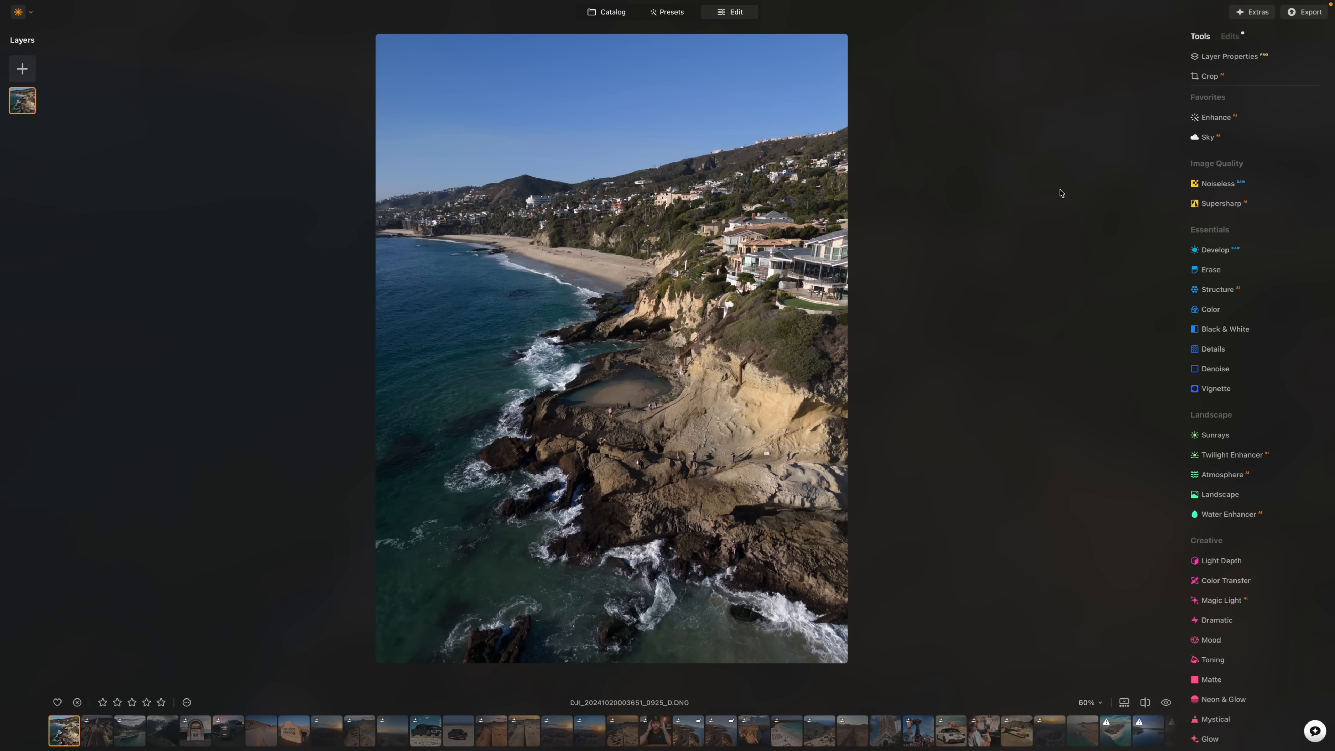
left_click(1216, 118)
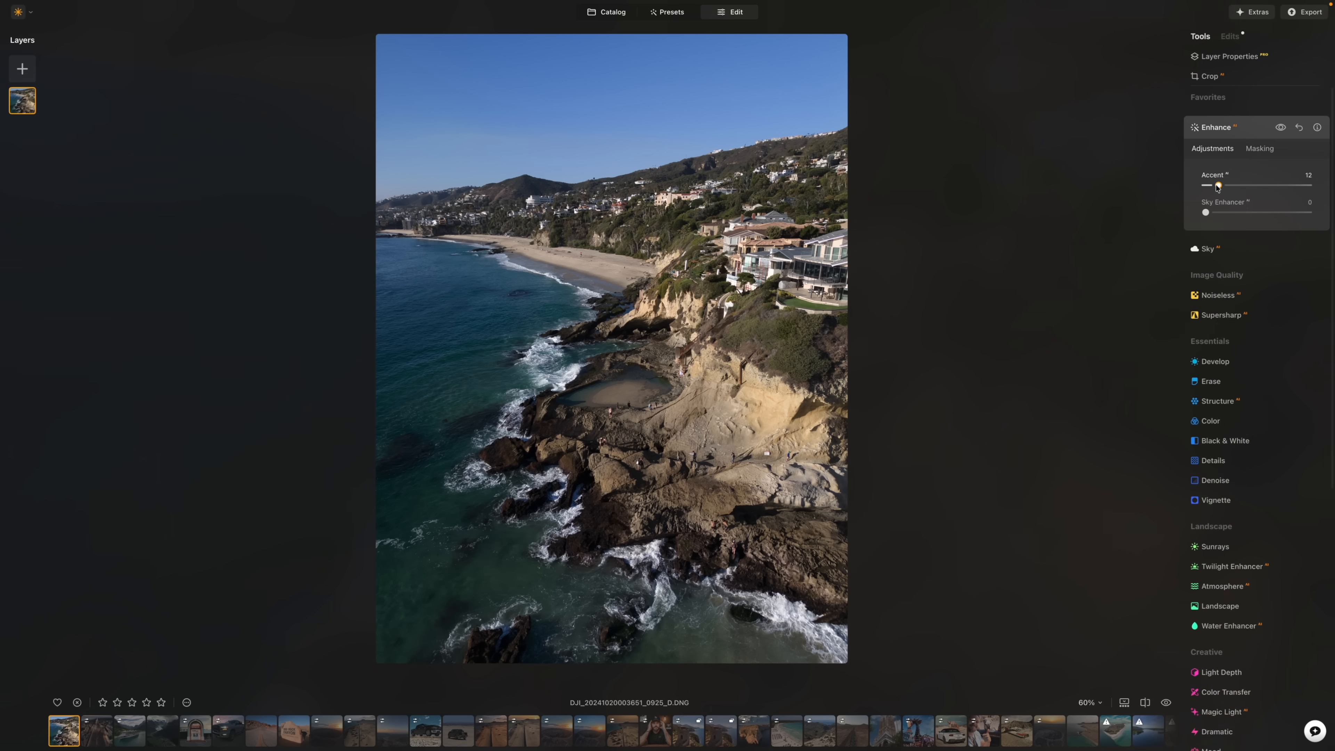
left_click_drag(1205, 185, 1259, 185)
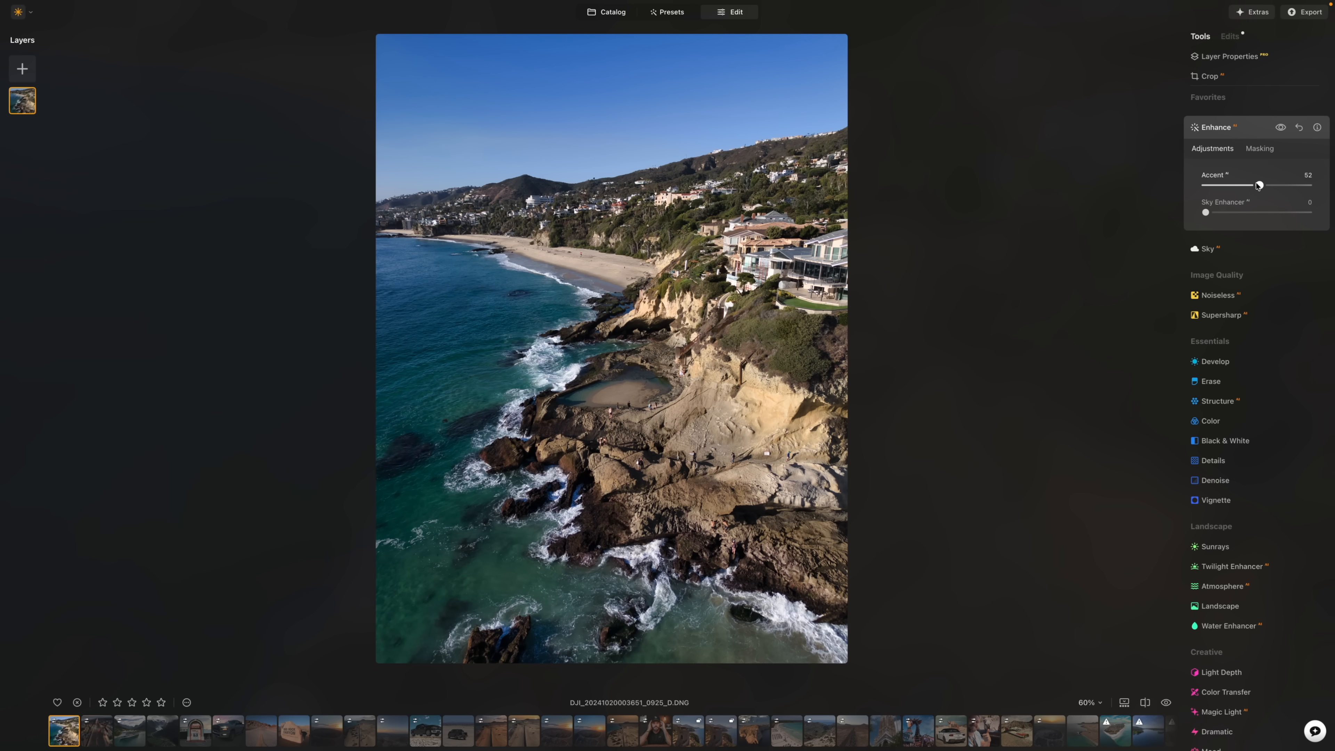
key("backslash")
key("backslash")
key("backslash")
key("backslash")
Step: Increase the Enhance Accent a little further and compare the coastal photo before and after
left_click_drag(1259, 185, 1272, 185)
key("backslash")
key("backslash")
key("backslash")
key("backslash")
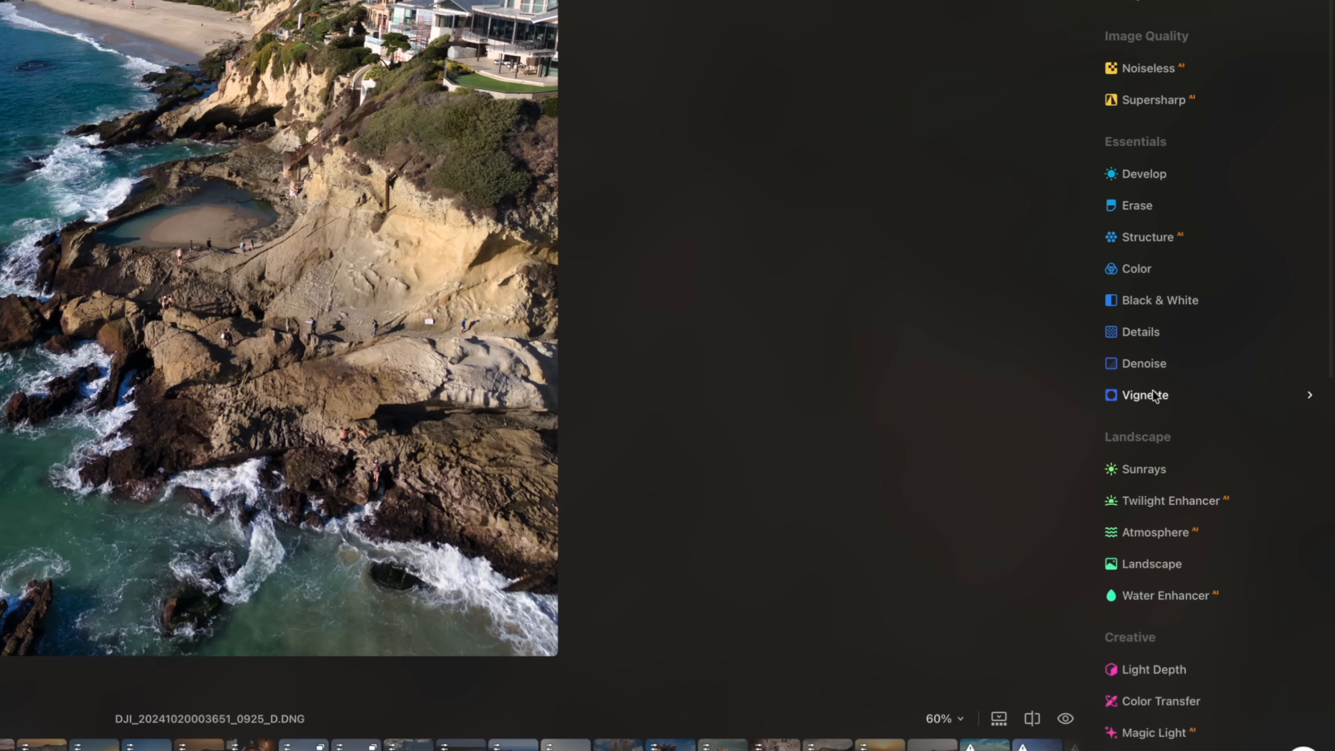
Step: Apply Water Enhancer to the sea with Amount 34, lower its Blue and raise its Green
scroll(1217, 505, "down", 3)
left_click(1188, 396)
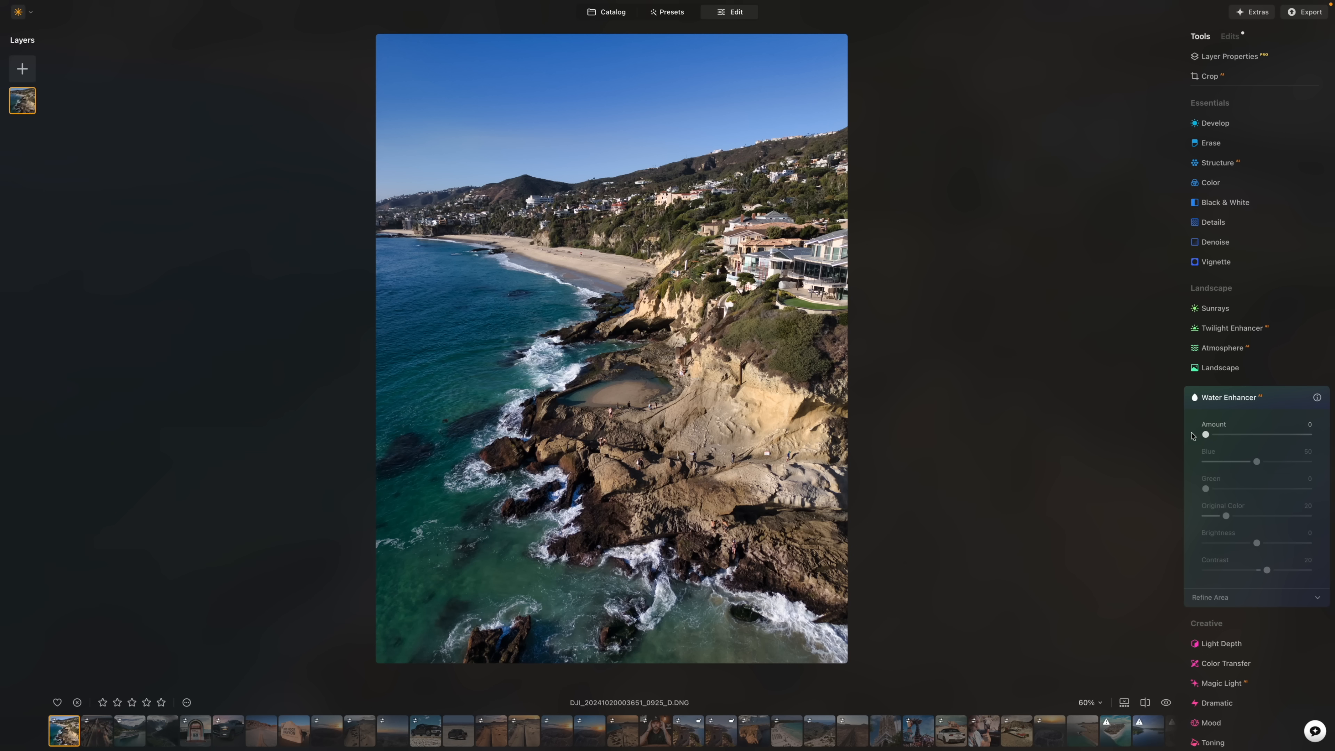
left_click_drag(1205, 434, 1243, 435)
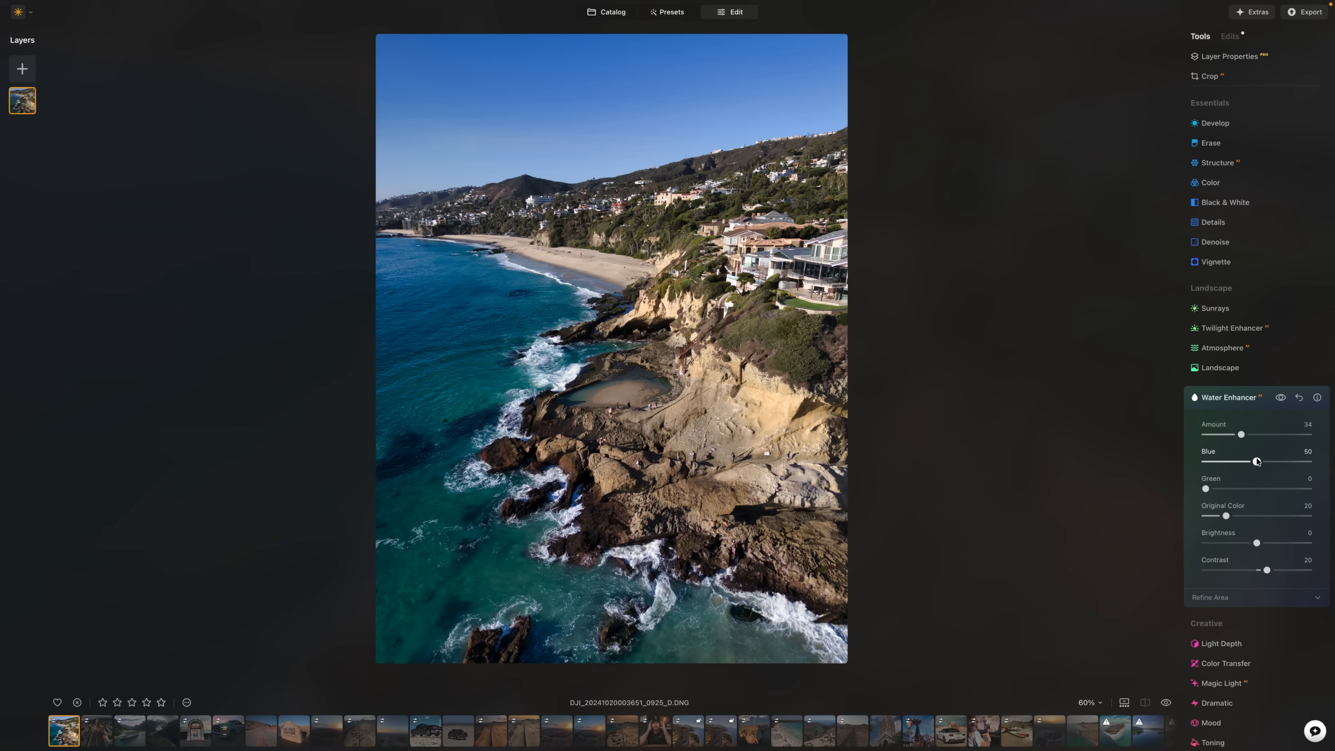
mouse_move(1257, 462)
left_mouse_down()
mouse_move(1306, 461)
mouse_move(1205, 461)
mouse_move(1295, 460)
mouse_move(1205, 461)
mouse_move(1253, 462)
mouse_move(1237, 456)
left_mouse_up()
left_click_drag(1206, 488, 1227, 485)
left_click_drag(1228, 489, 1254, 487)
Step: Mark the people on the rocks and along the edge of the tide pool for erasing with a size 20 brush
left_click(1209, 144)
left_click(733, 458)
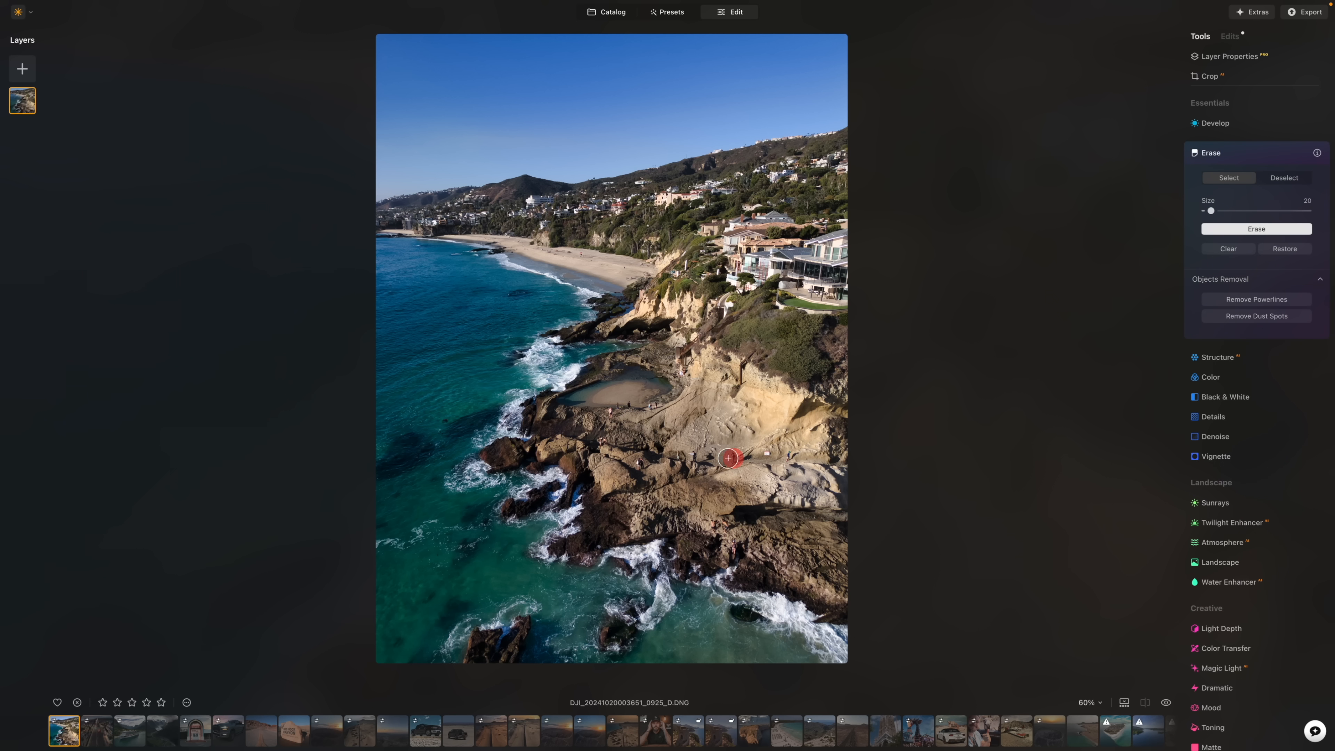
left_click(635, 462)
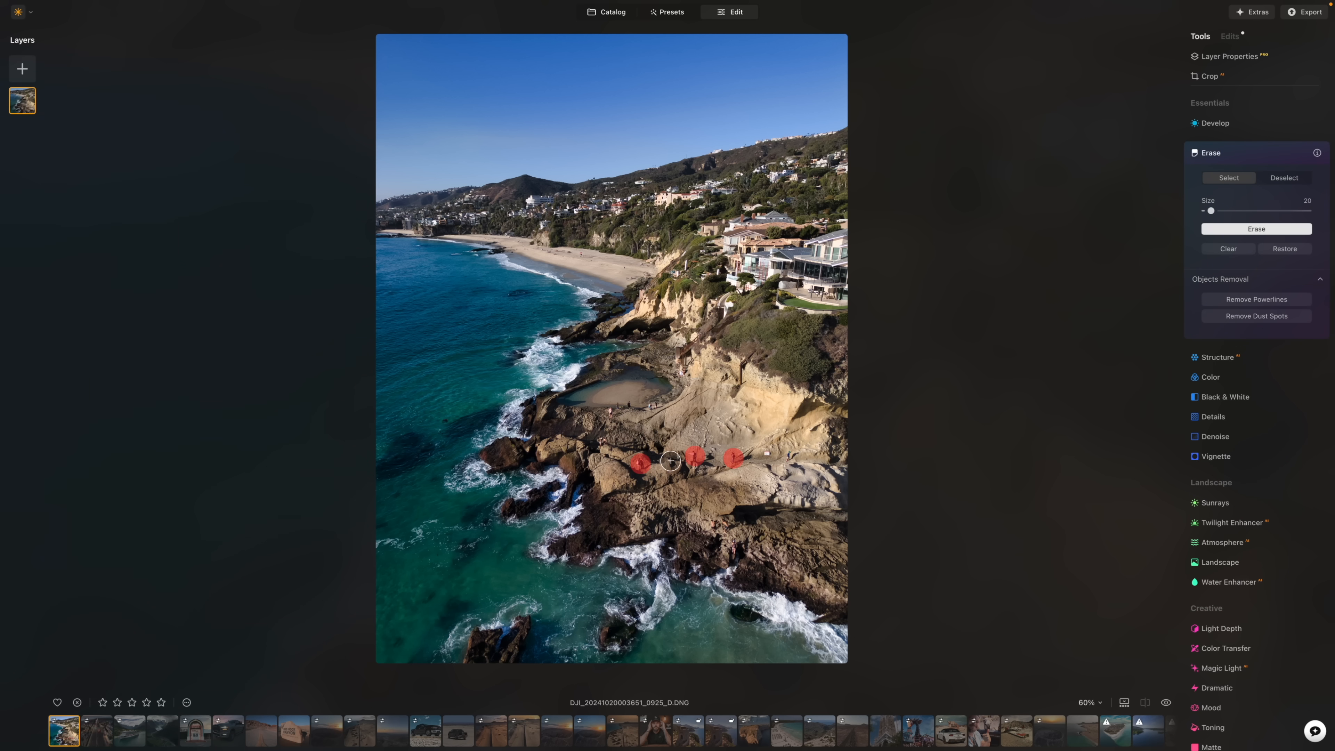
scroll(636, 397, "up", 5)
mouse_move(768, 410)
left_mouse_down()
mouse_move(770, 449)
mouse_move(732, 439)
mouse_move(742, 453)
left_mouse_up()
left_click_drag(595, 405, 595, 445)
mouse_move(518, 415)
left_mouse_down()
mouse_move(515, 451)
mouse_move(466, 468)
mouse_move(470, 512)
left_mouse_up()
scroll(768, 478, "down", 5)
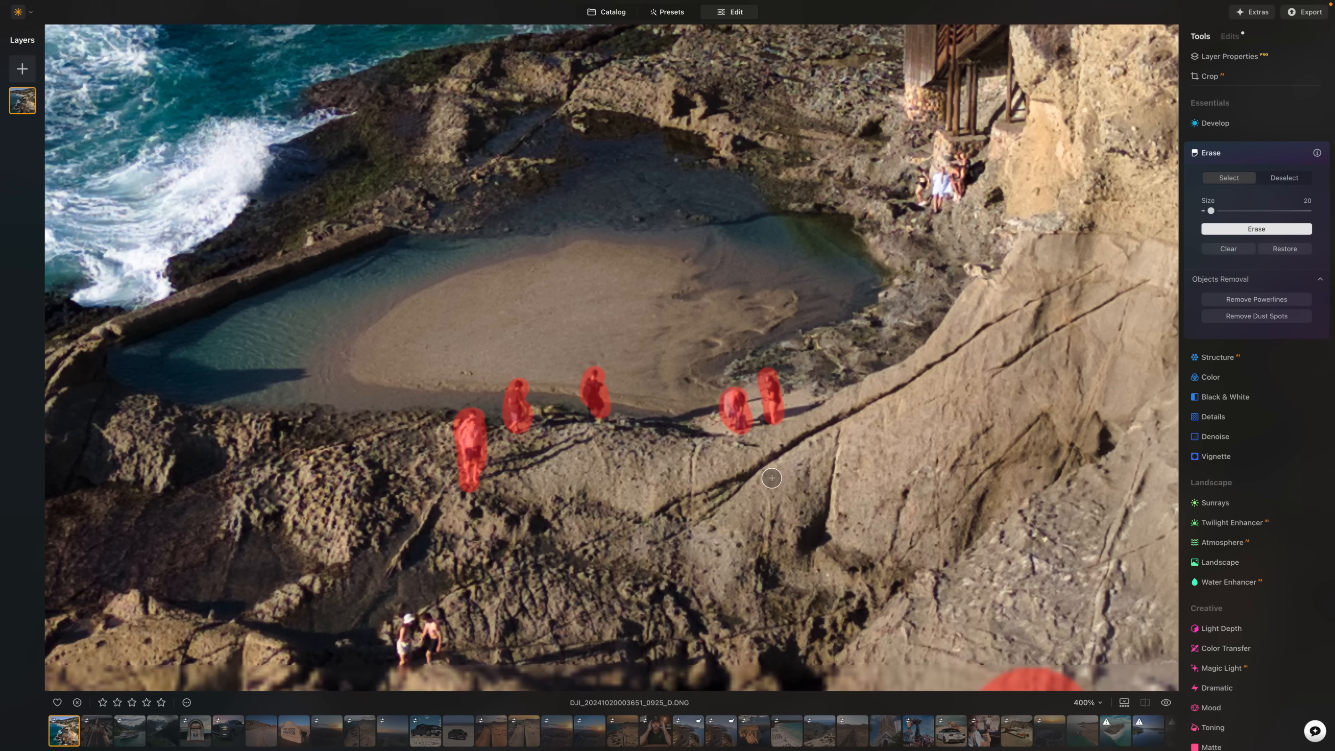
Step: Reduce the Erase brush size to 17, mark the remaining pair on the rocks and erase all marked people
scroll(772, 477, "down", 4)
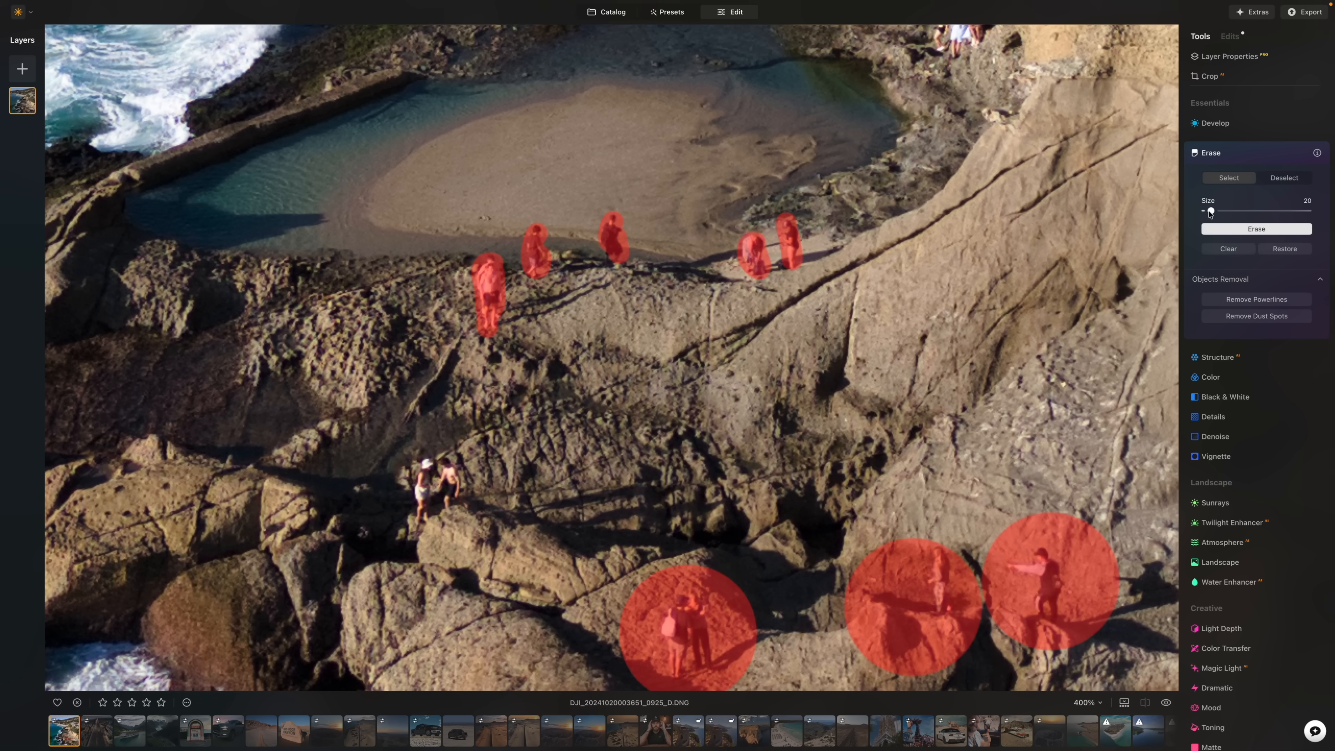
left_click_drag(1211, 211, 1208, 211)
mouse_move(420, 463)
left_mouse_down()
mouse_move(419, 538)
mouse_move(451, 481)
mouse_move(449, 512)
left_mouse_up()
left_click(1225, 230)
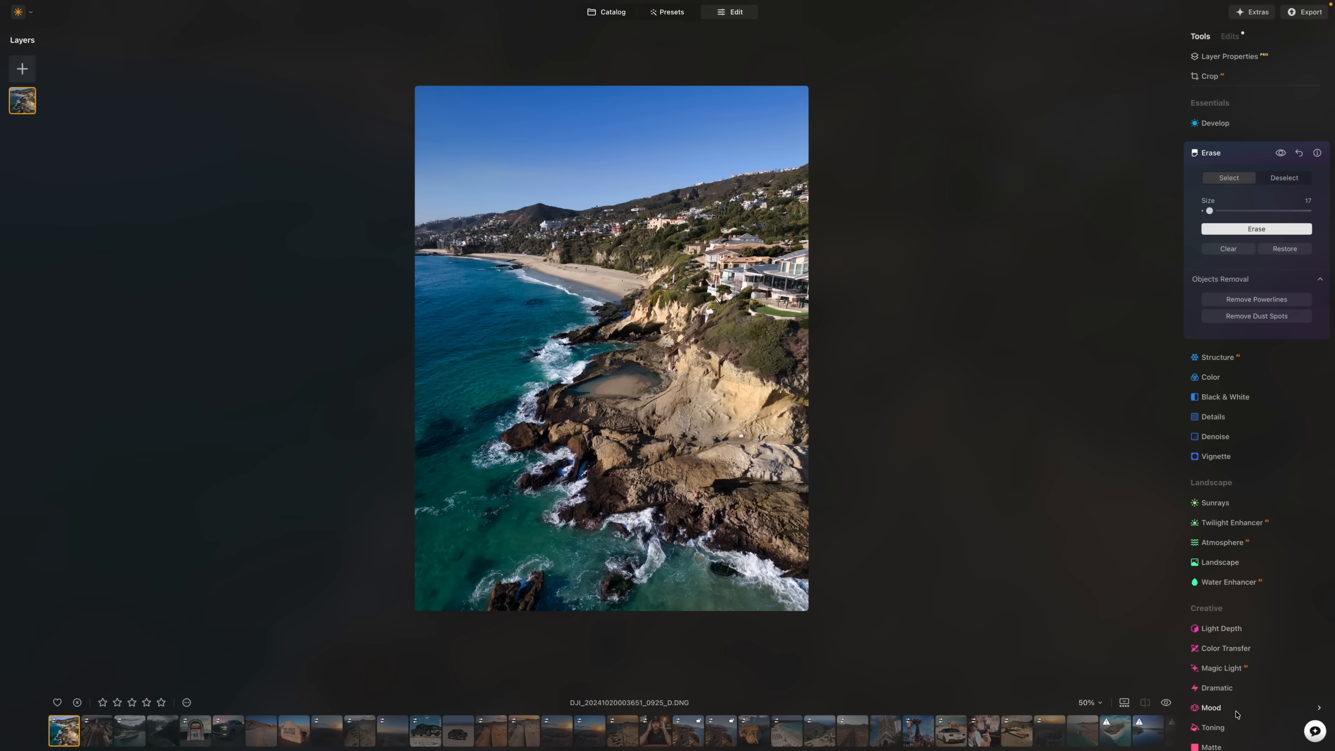
Step: Compare the coastal photo before and after all of its edits
left_click(1166, 702)
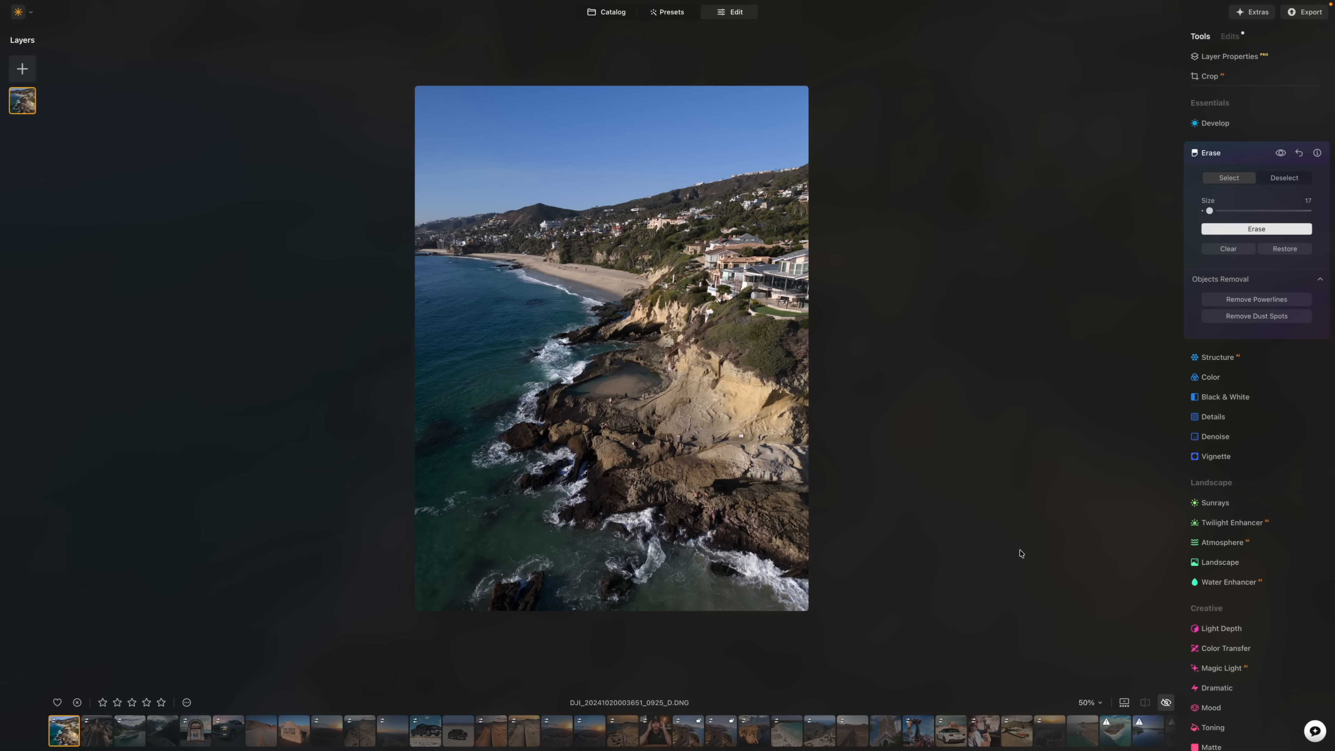
key("backslash")
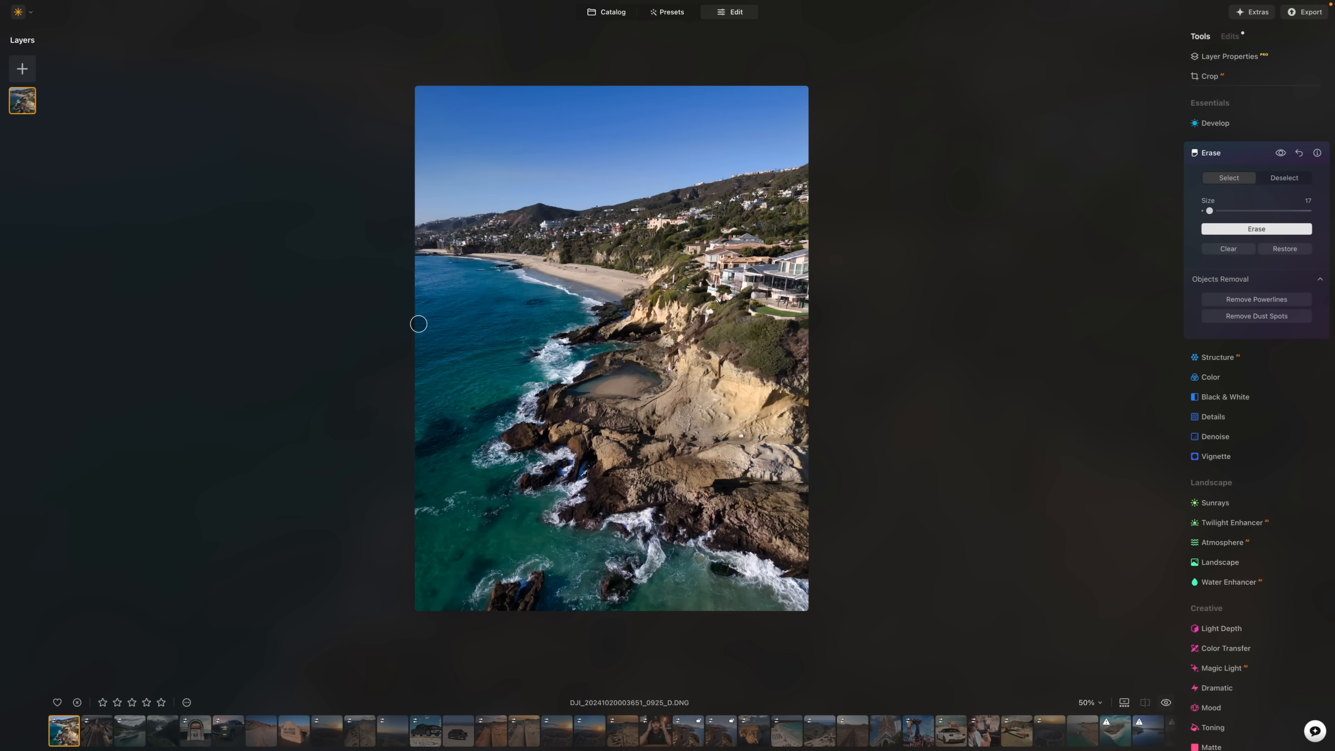
key("backslash")
key("backslash")
key("backslash")
key("backslash")
key("backslash")
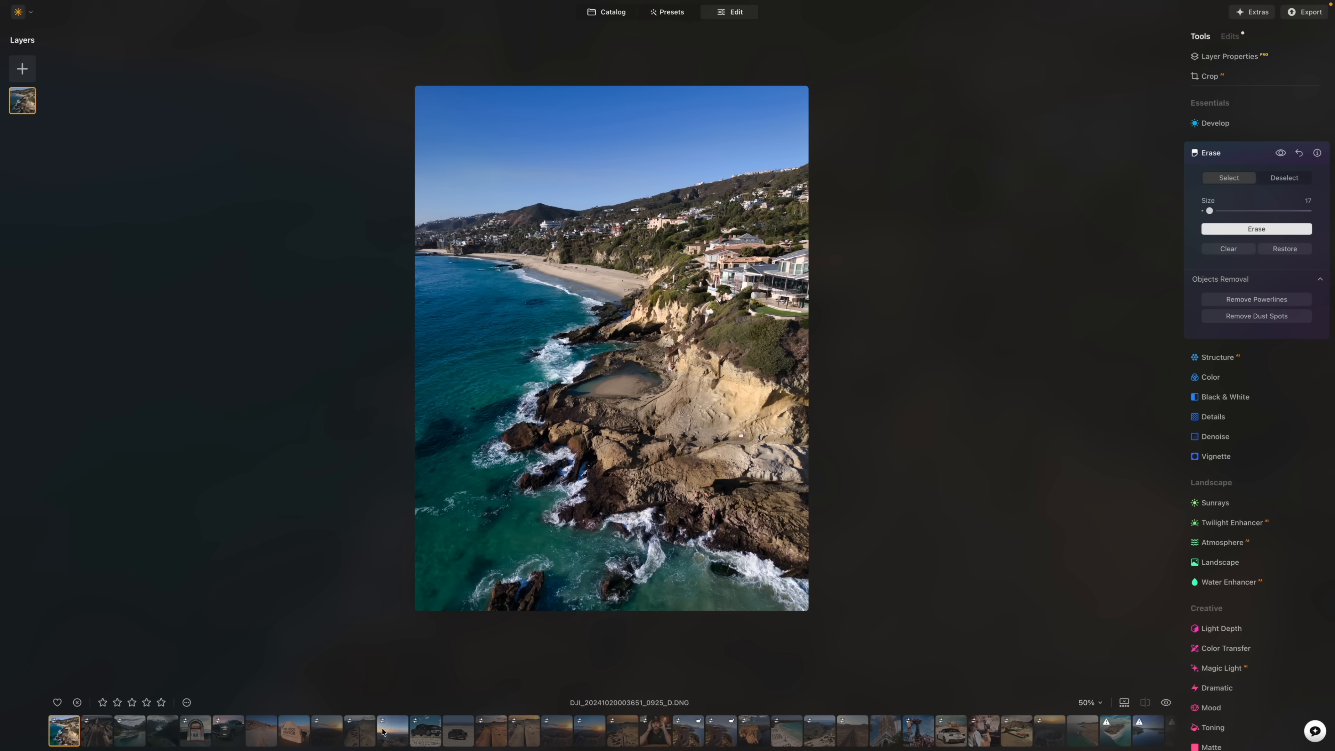
Step: Open the volcanic crater sunset photo and set its Enhance Accent to 57
left_click(327, 731)
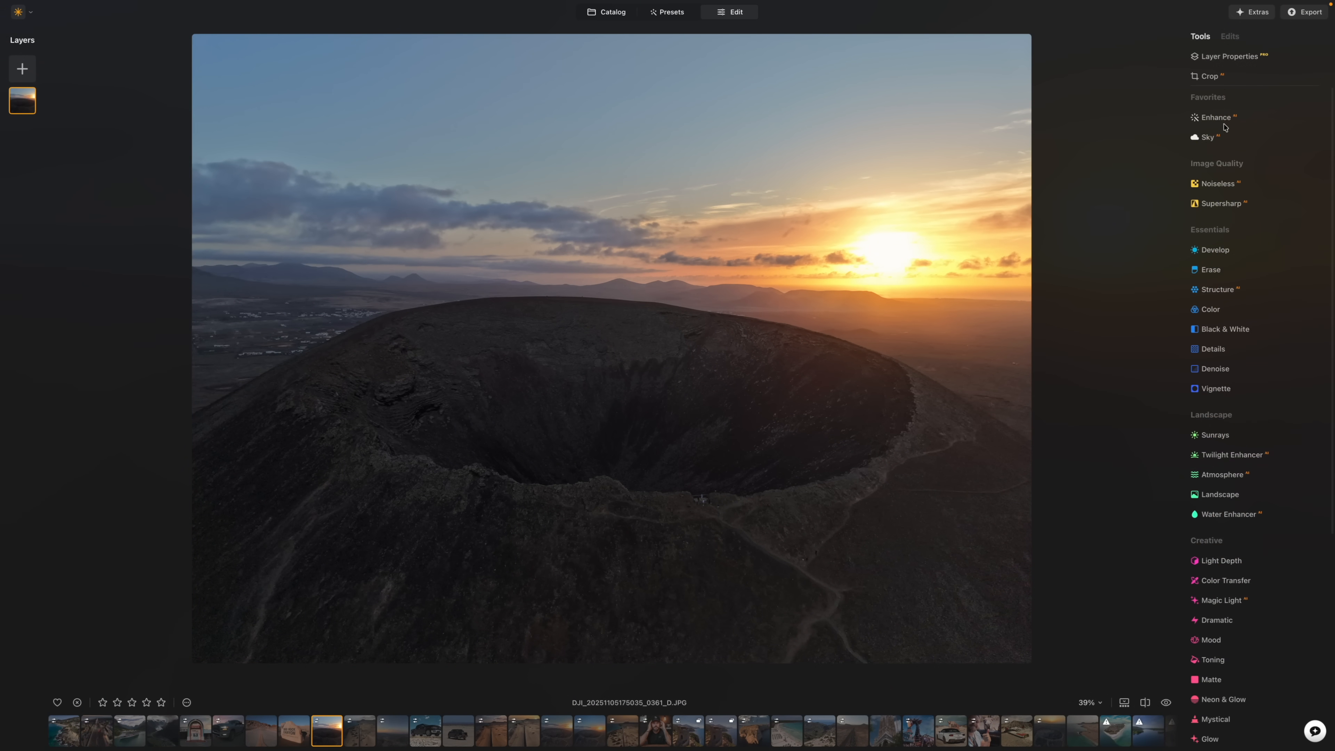
left_click(1218, 127)
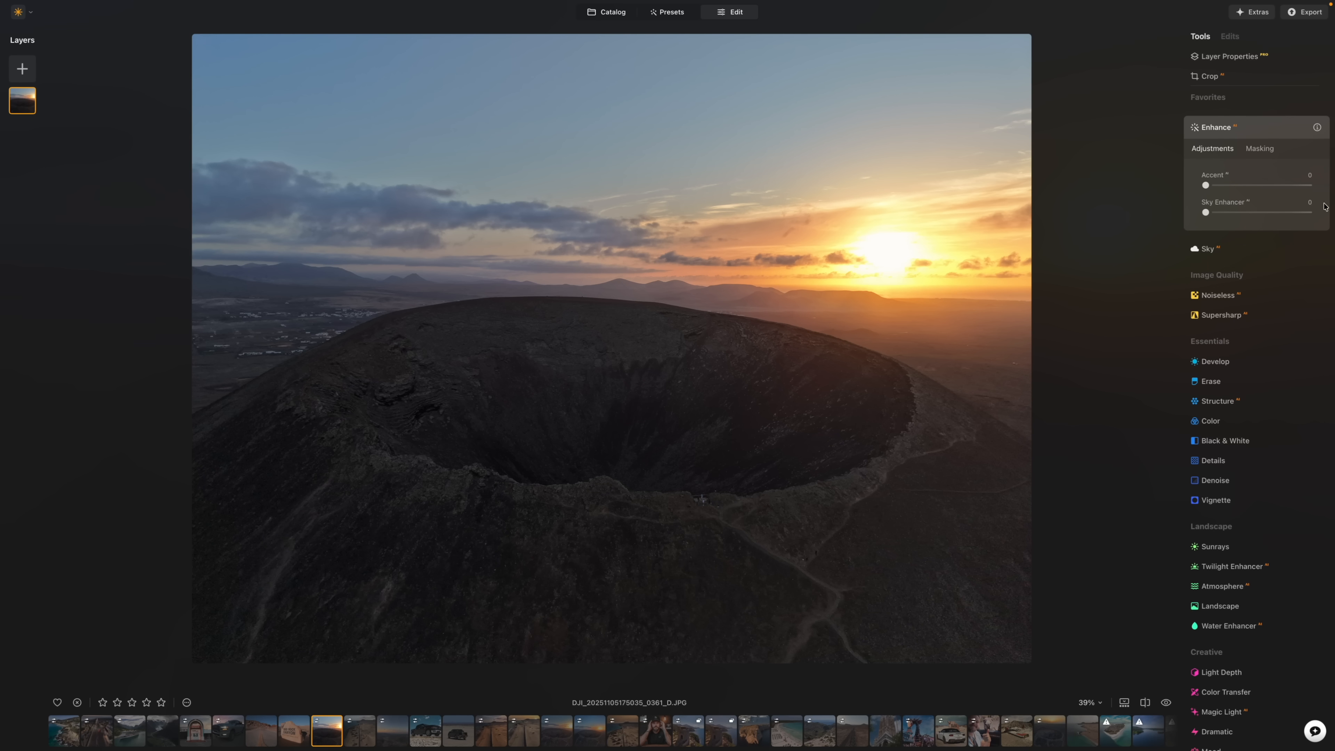
left_click_drag(1219, 185, 1263, 184)
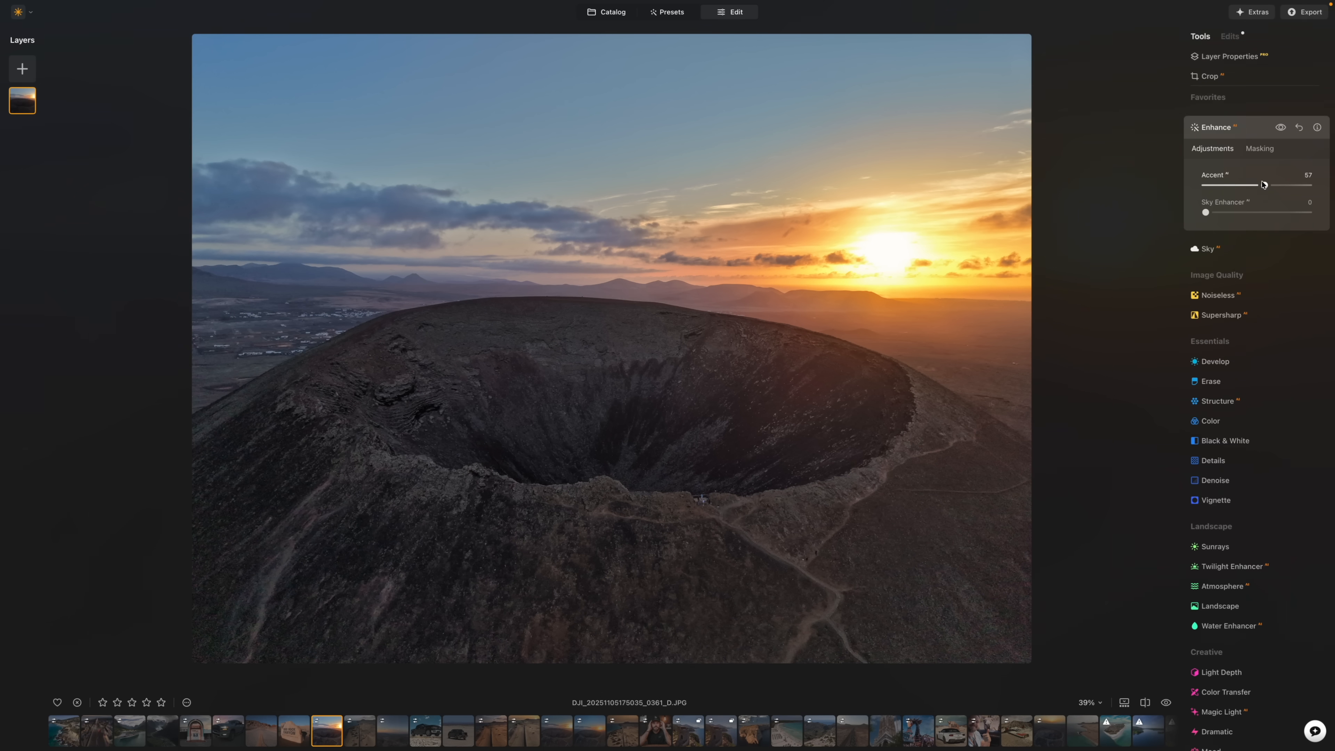
Step: View the quick export options and crop the crater photo to a portrait frame with the Transposed ratio
left_click(1298, 15)
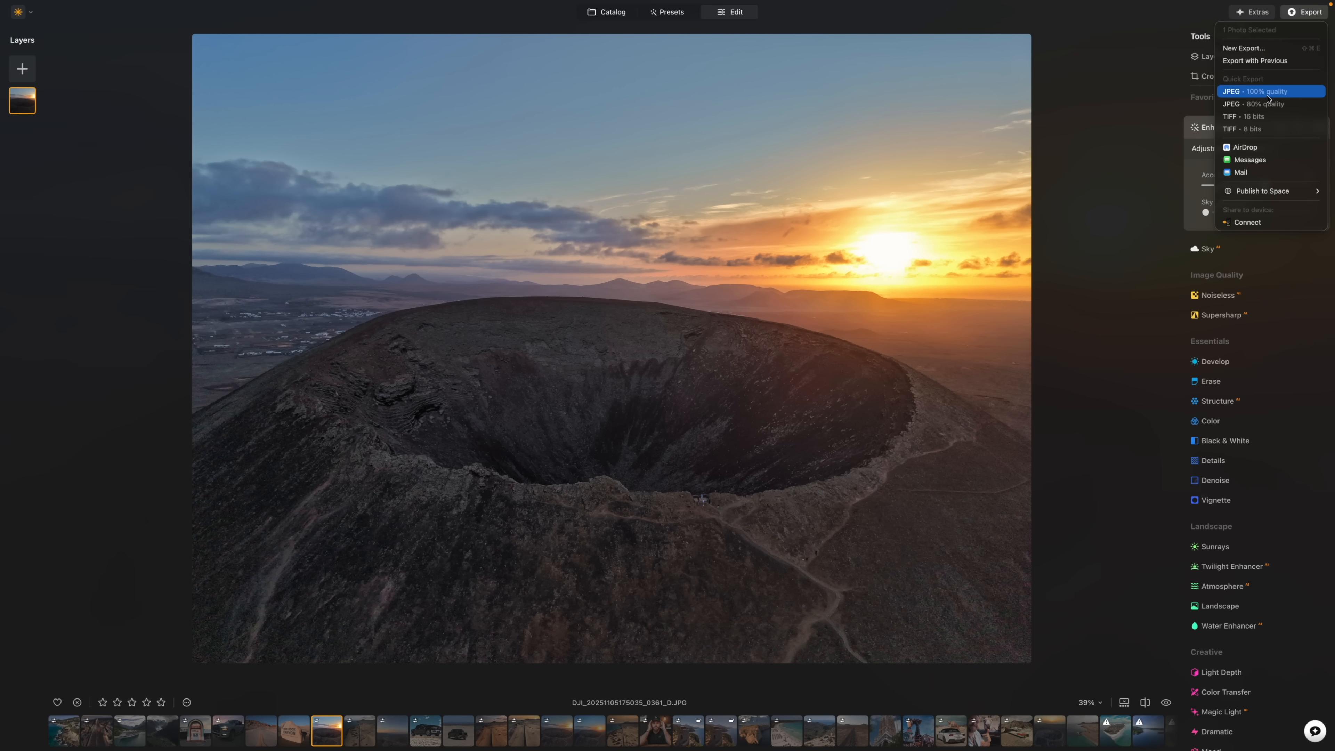
left_click(1155, 139)
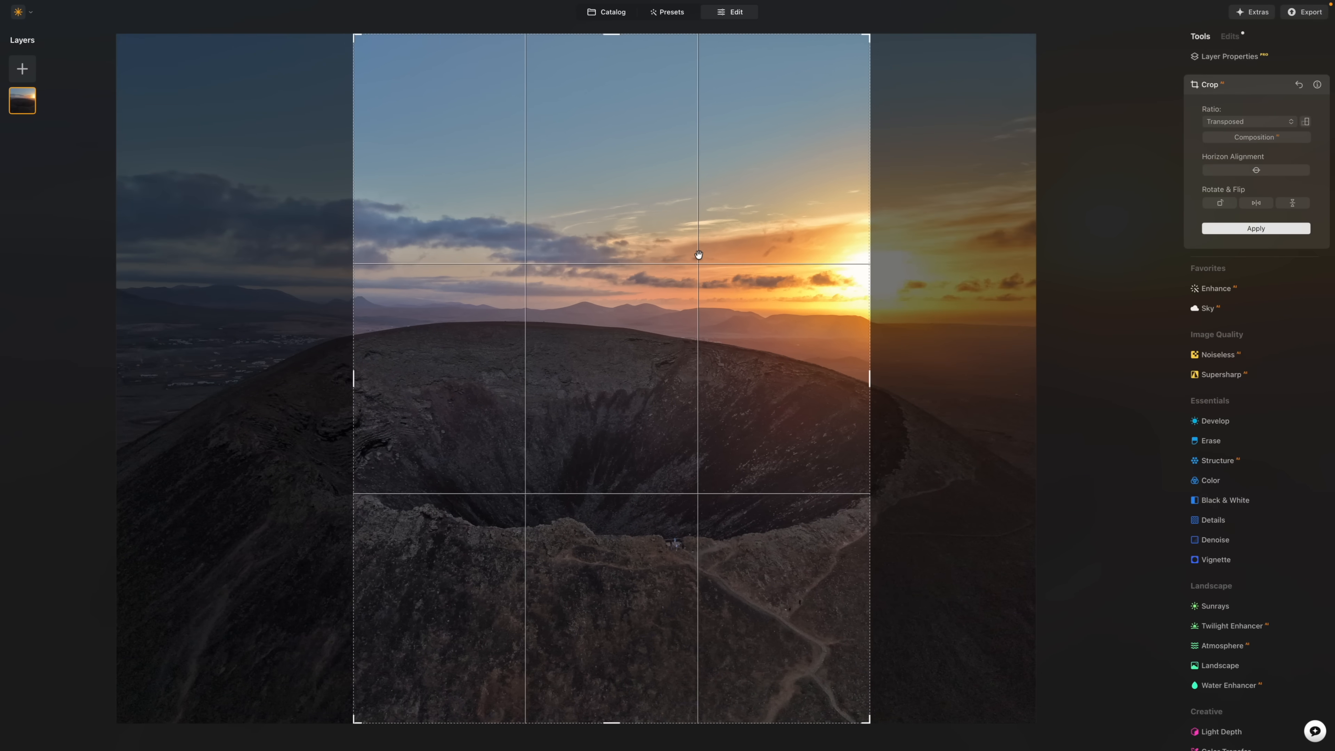
key("Return")
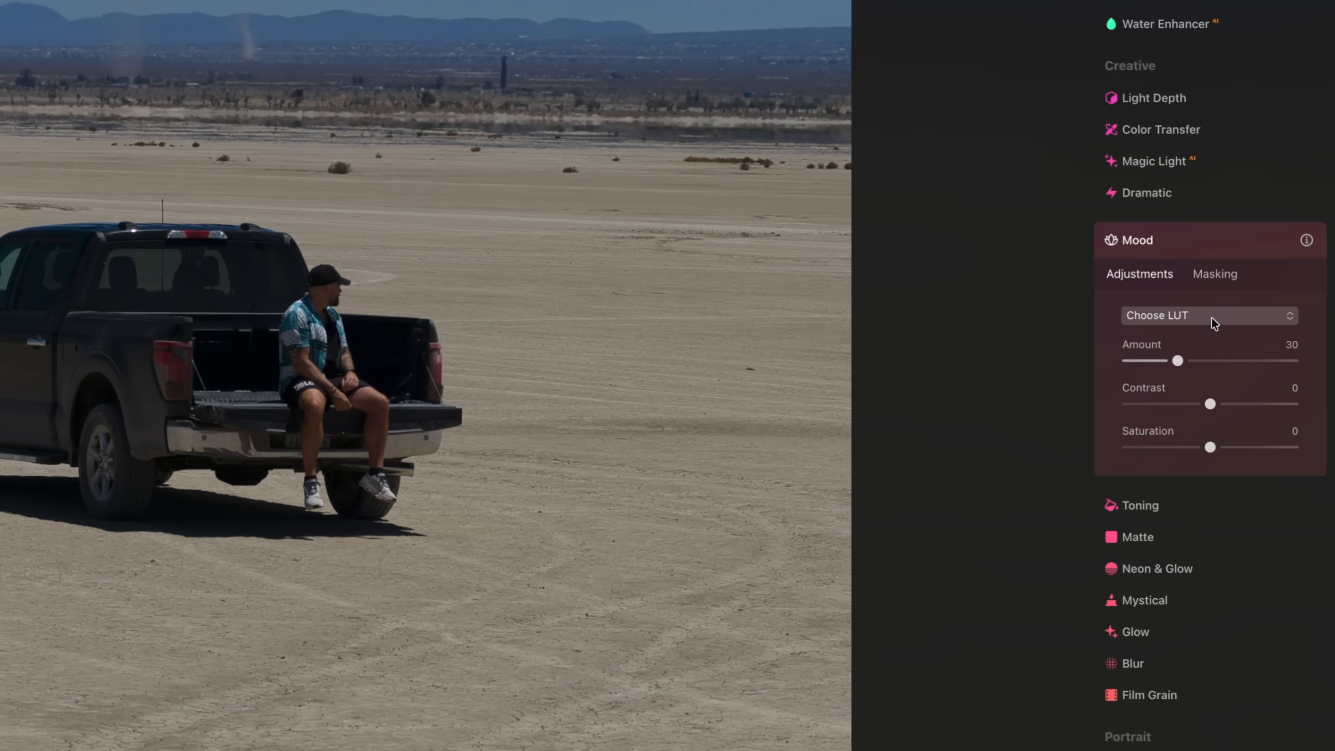
Step: Apply the custom Teal and Orange LUT to the pickup truck photo with Mood and raise its Amount
left_click(1212, 317)
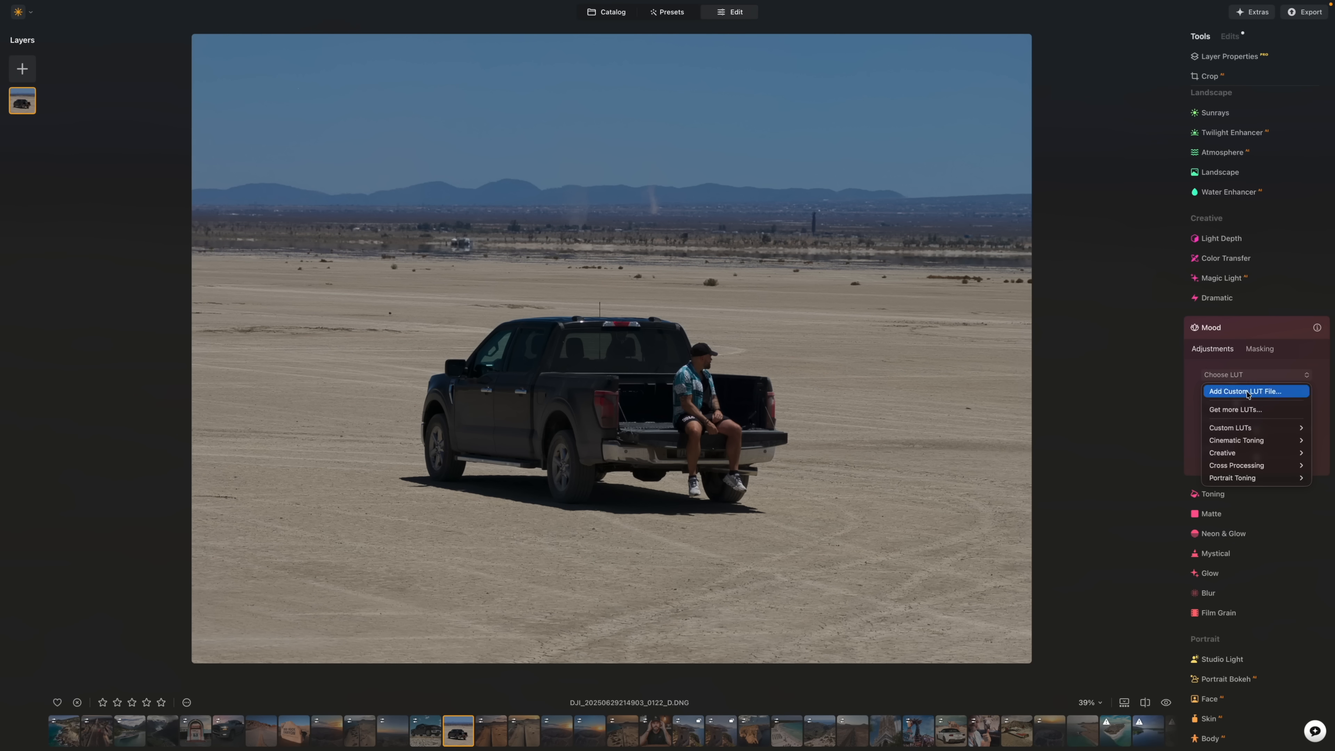
mouse_move(1245, 428)
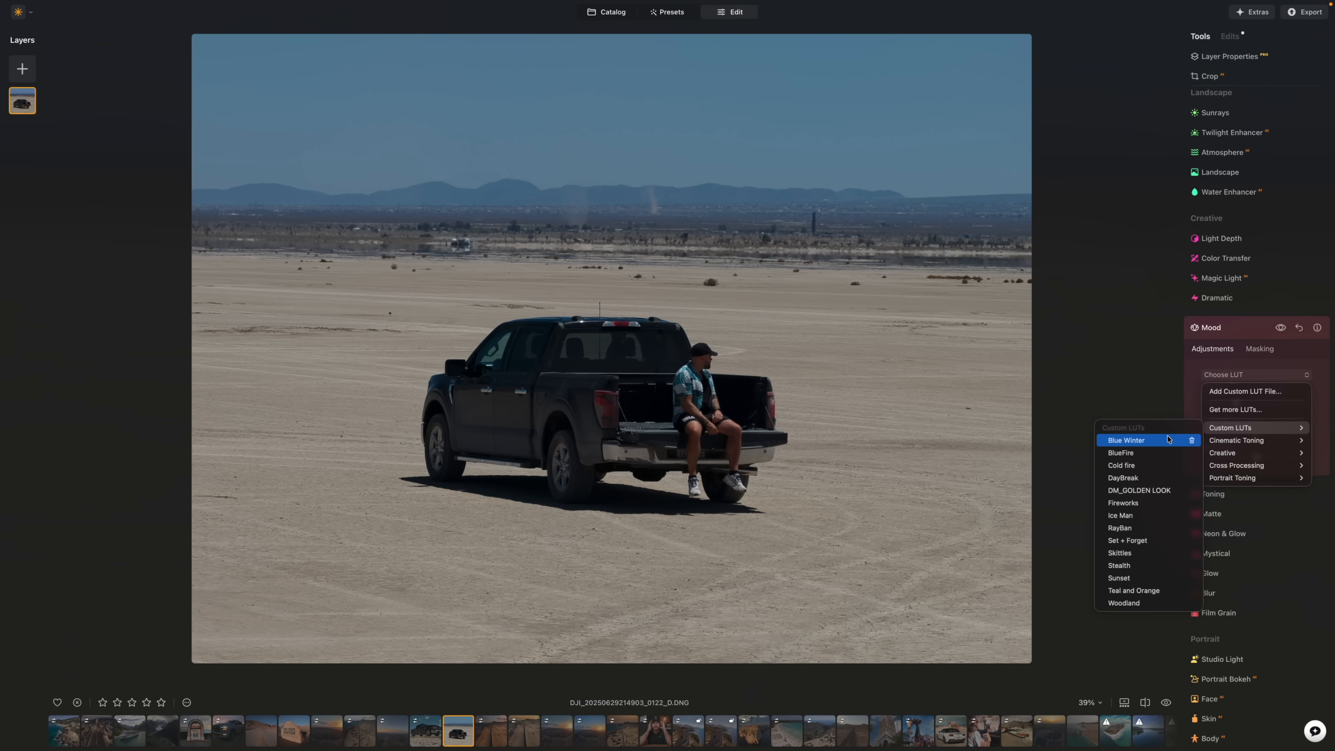
left_click(1176, 590)
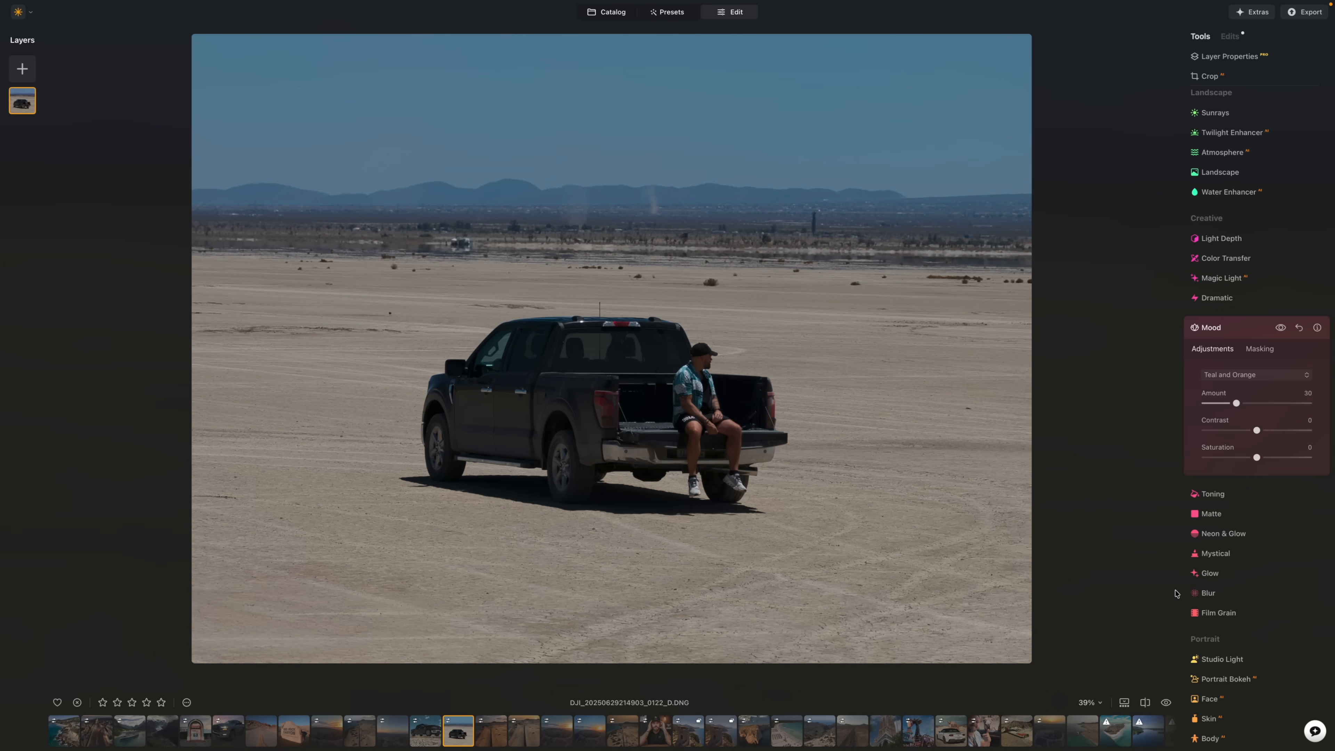
left_click_drag(1236, 403, 1275, 402)
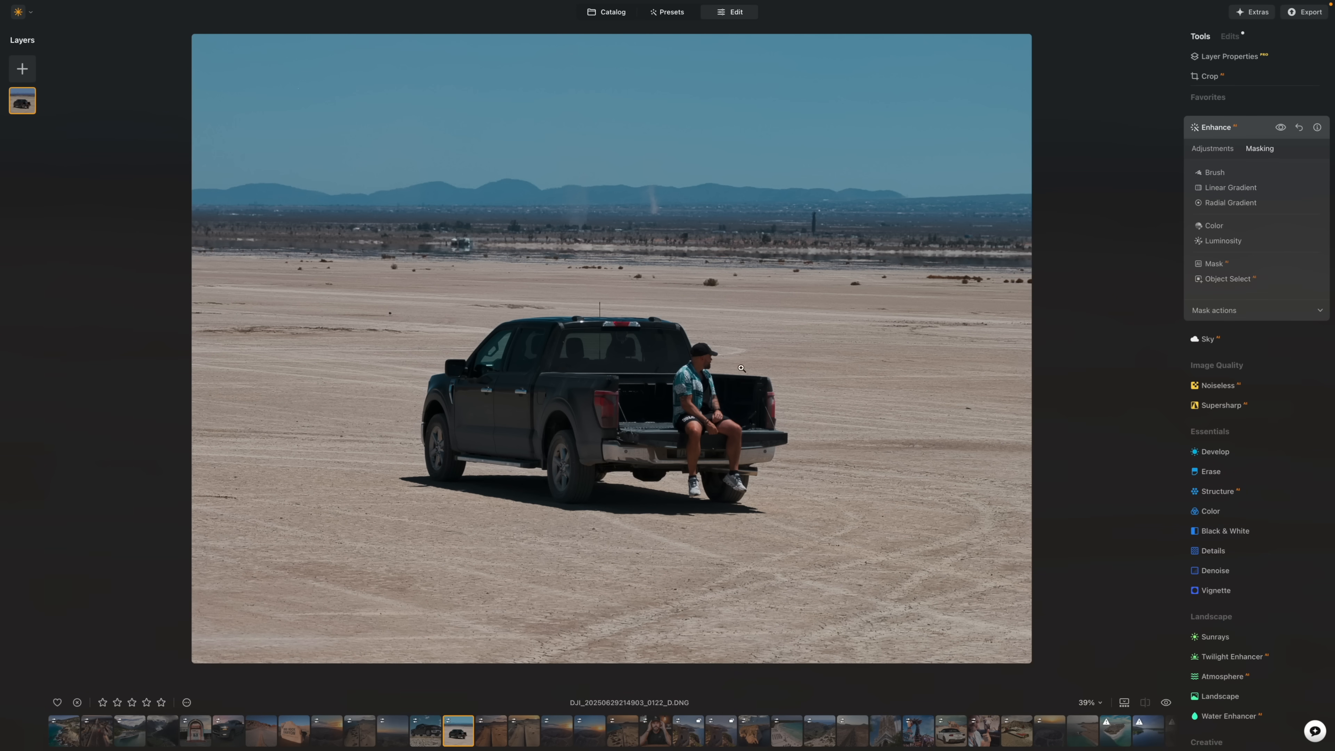
Step: Mask the Enhance effect to the pickup truck with Object Select and raise its Accent
left_click(1244, 283)
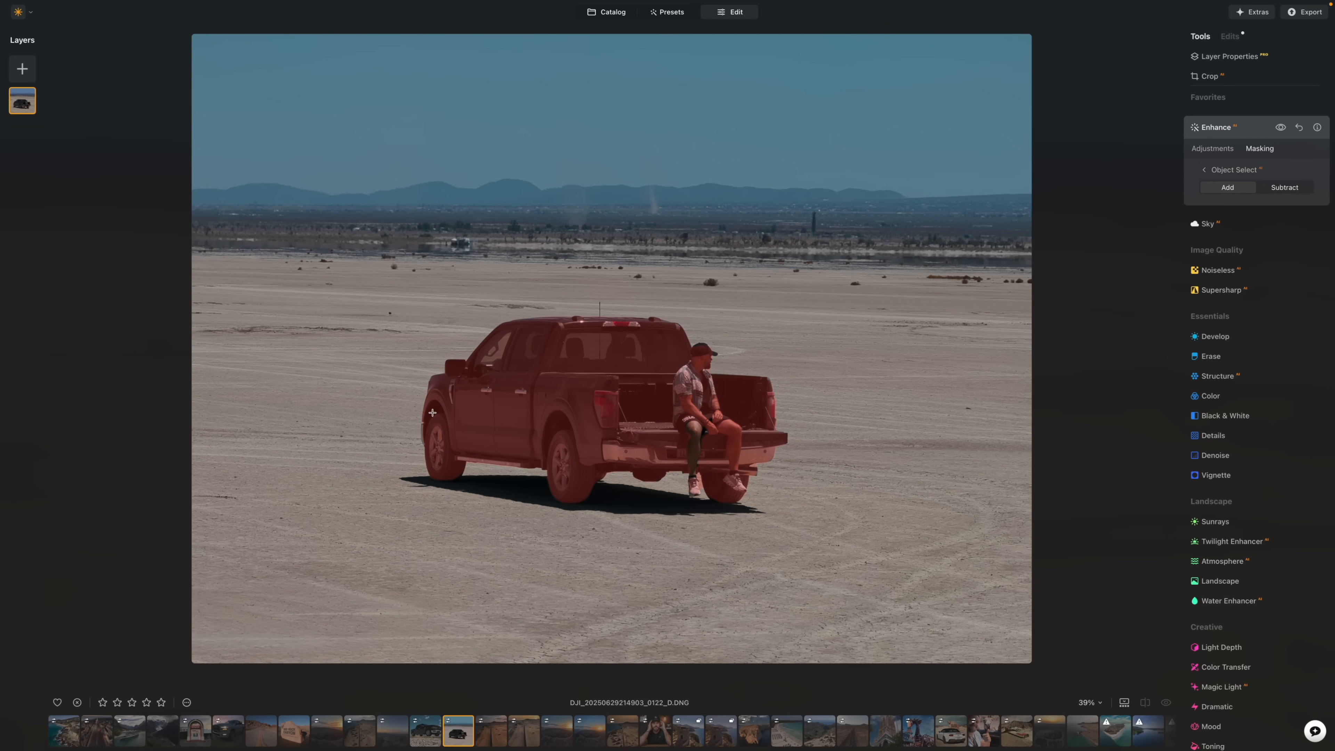
left_click(432, 412)
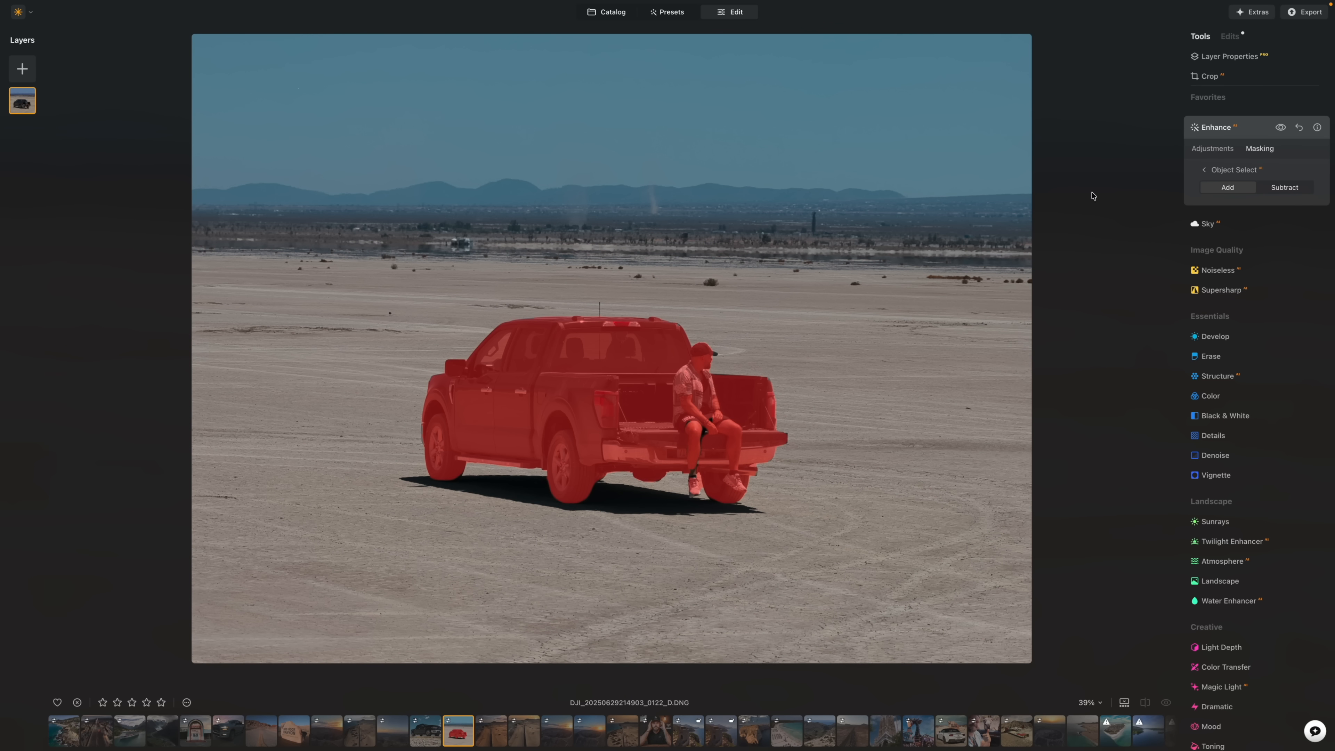
left_click(1219, 150)
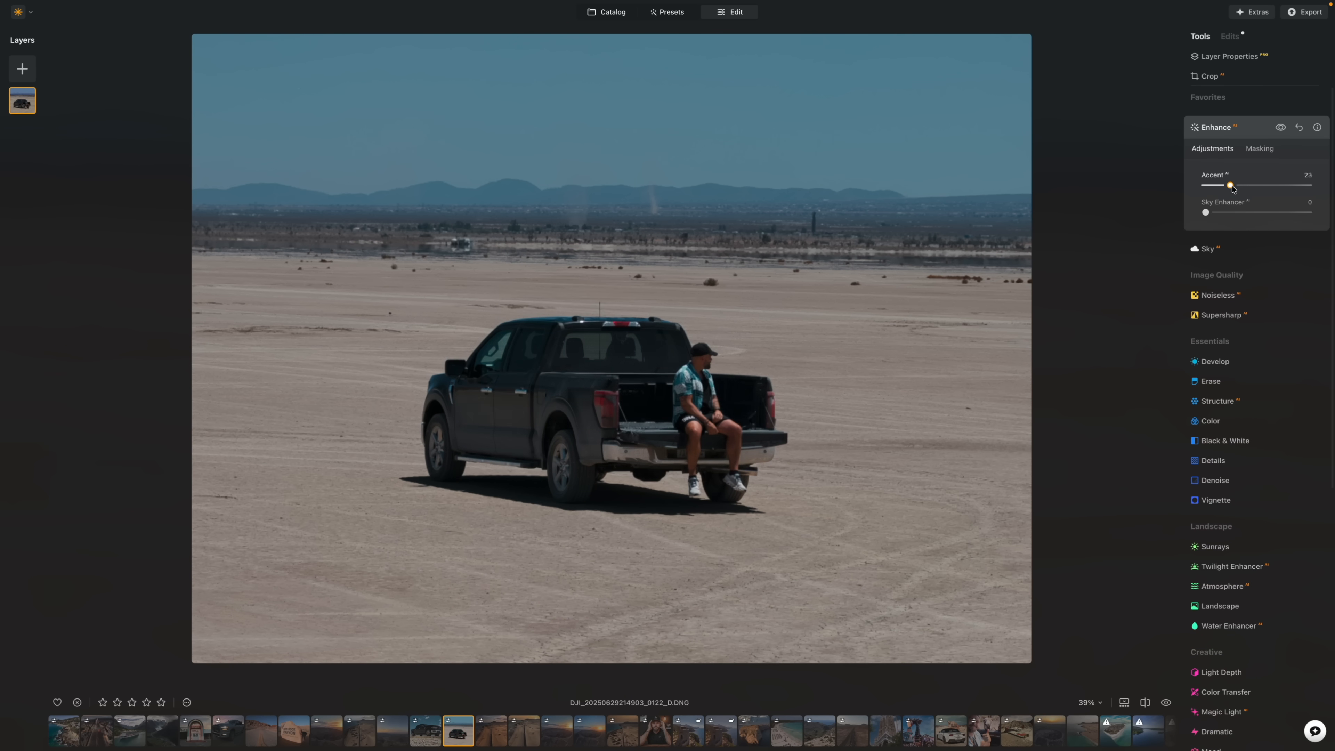
left_click_drag(1227, 184, 1280, 188)
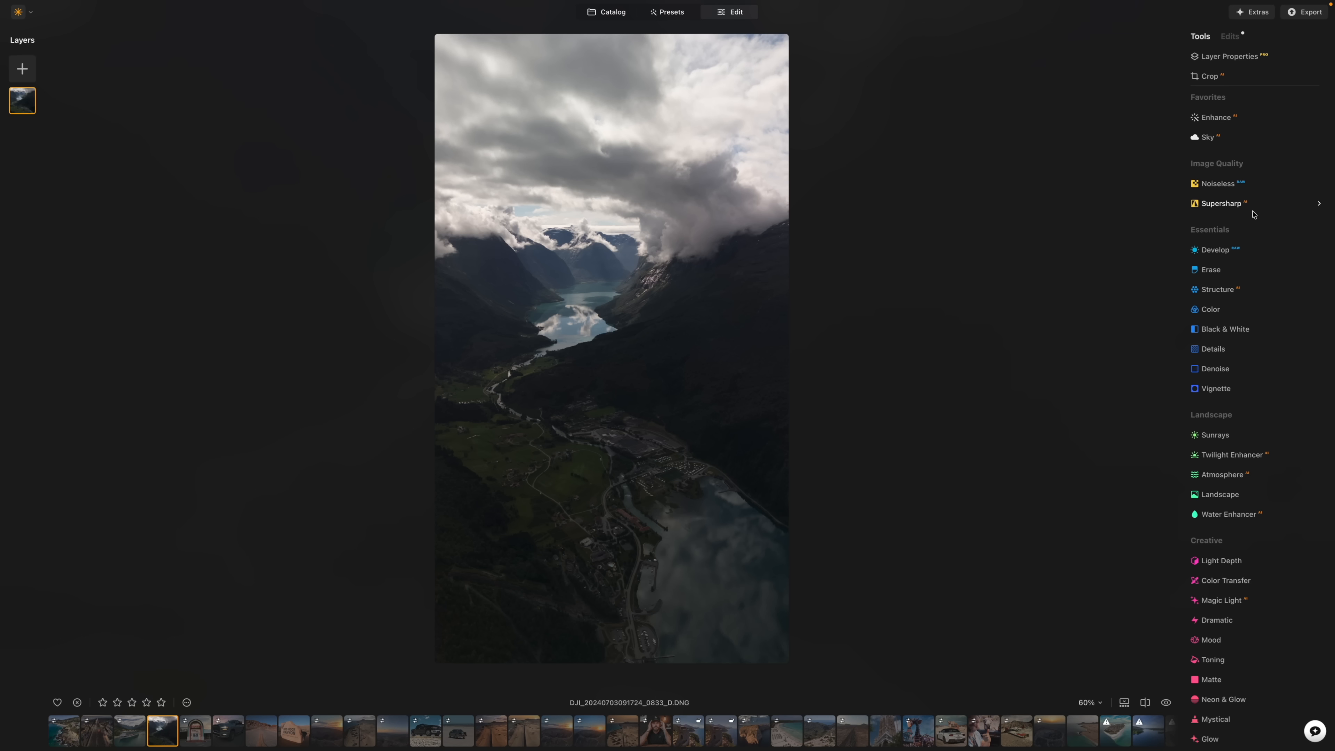
Step: Develop the fjord valley photo with Exposure 1.01, Highlights 46, Shadows -35 and Saturation 56
scroll(1253, 214, "down", 3)
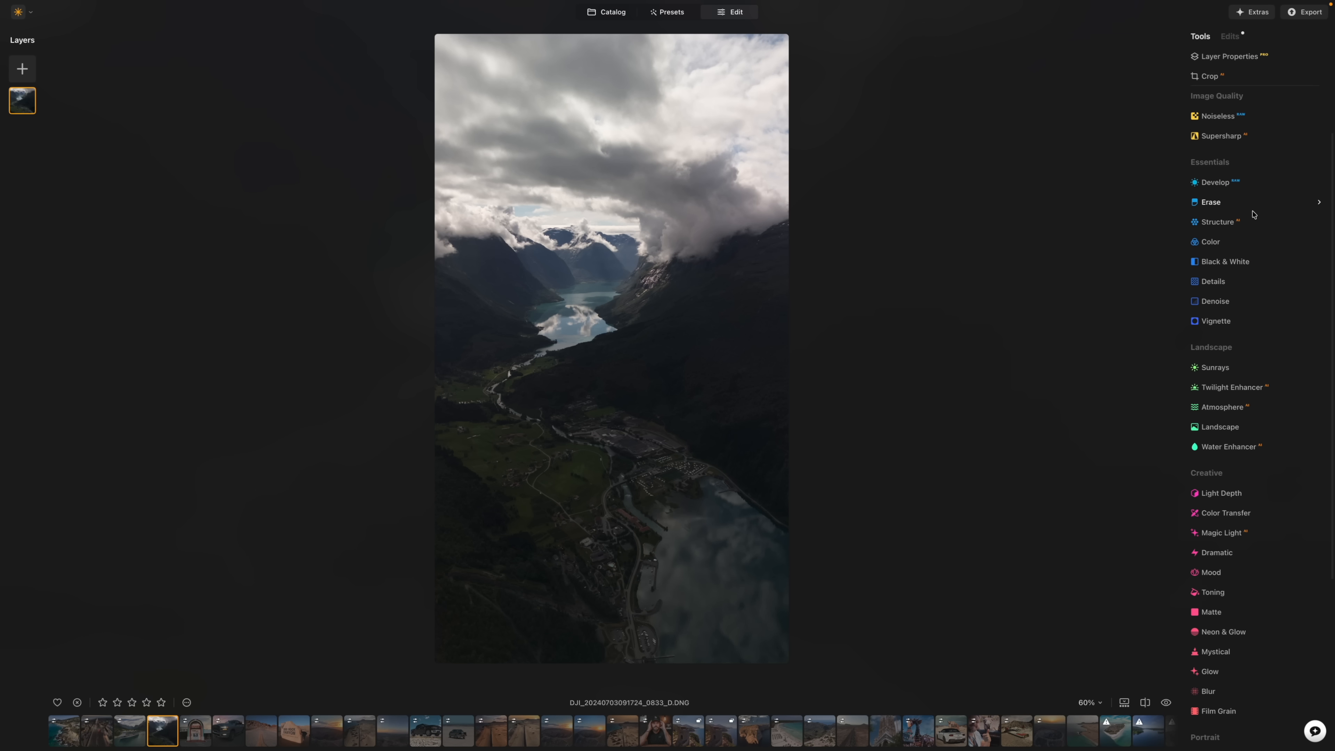
left_click(1220, 182)
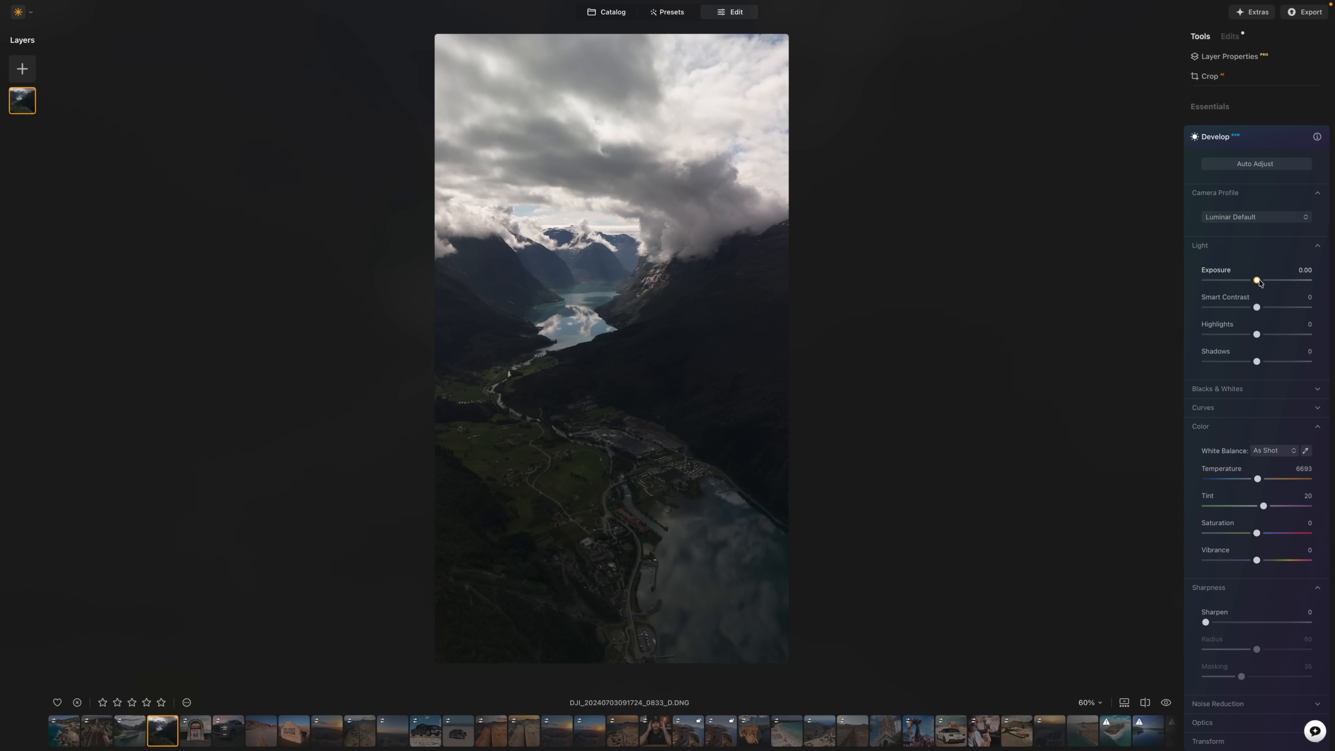
left_click_drag(1259, 282, 1267, 280)
left_click_drag(1256, 334, 1285, 336)
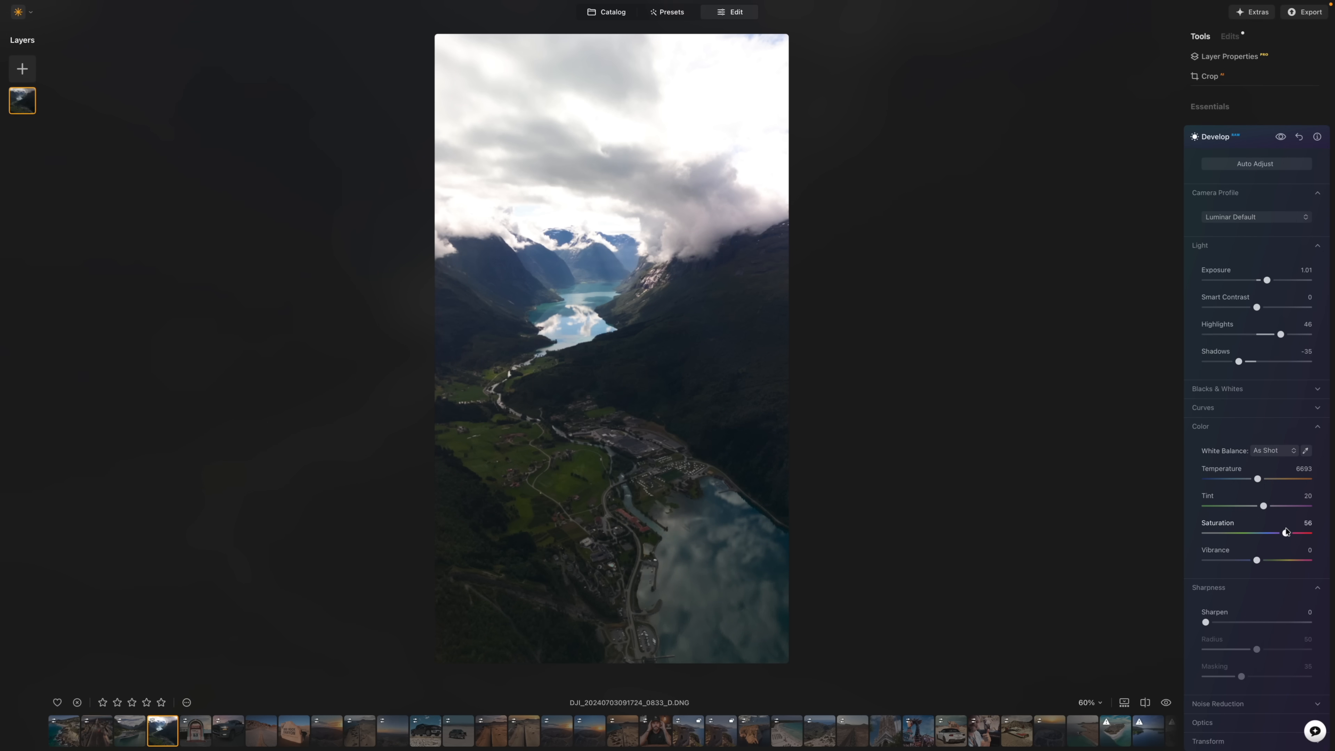
Step: Set the fjord photo's Enhance Accent to 26 and compare the edit with the original image
scroll(1295, 418, "up", 3)
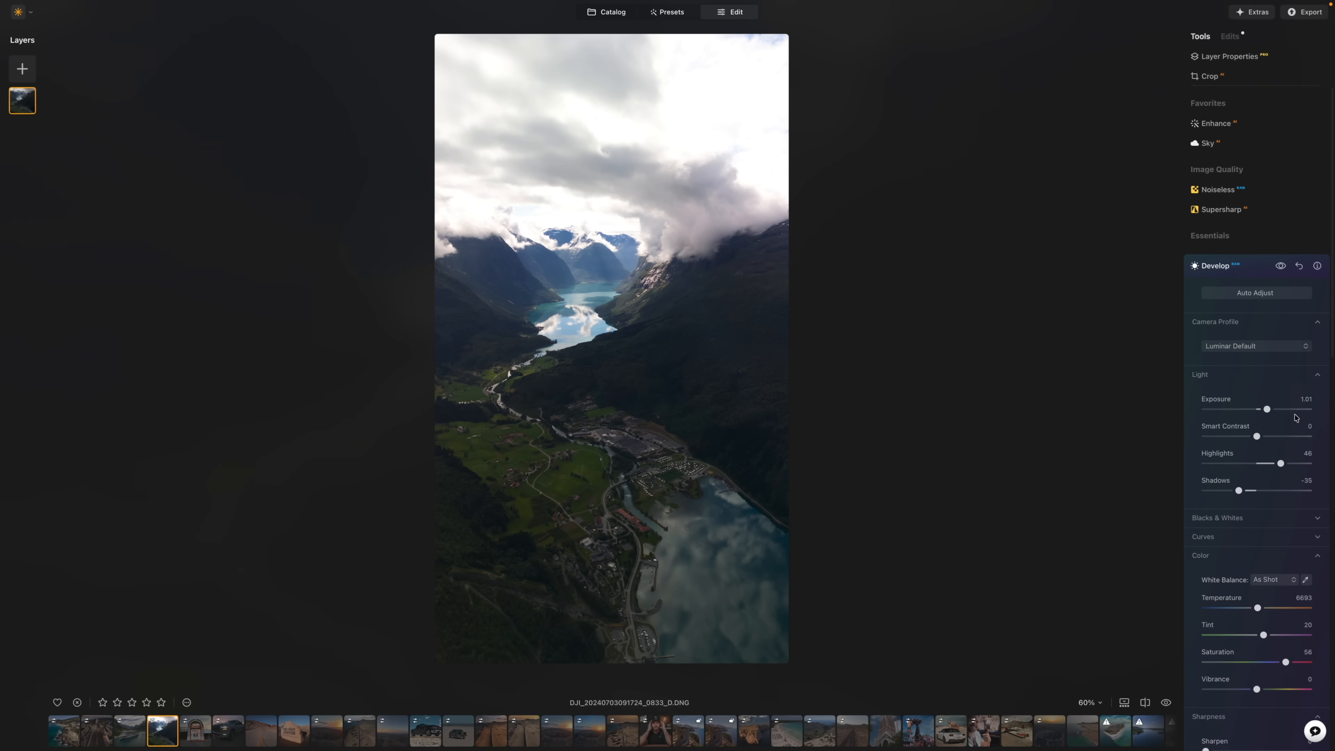
left_click(1243, 121)
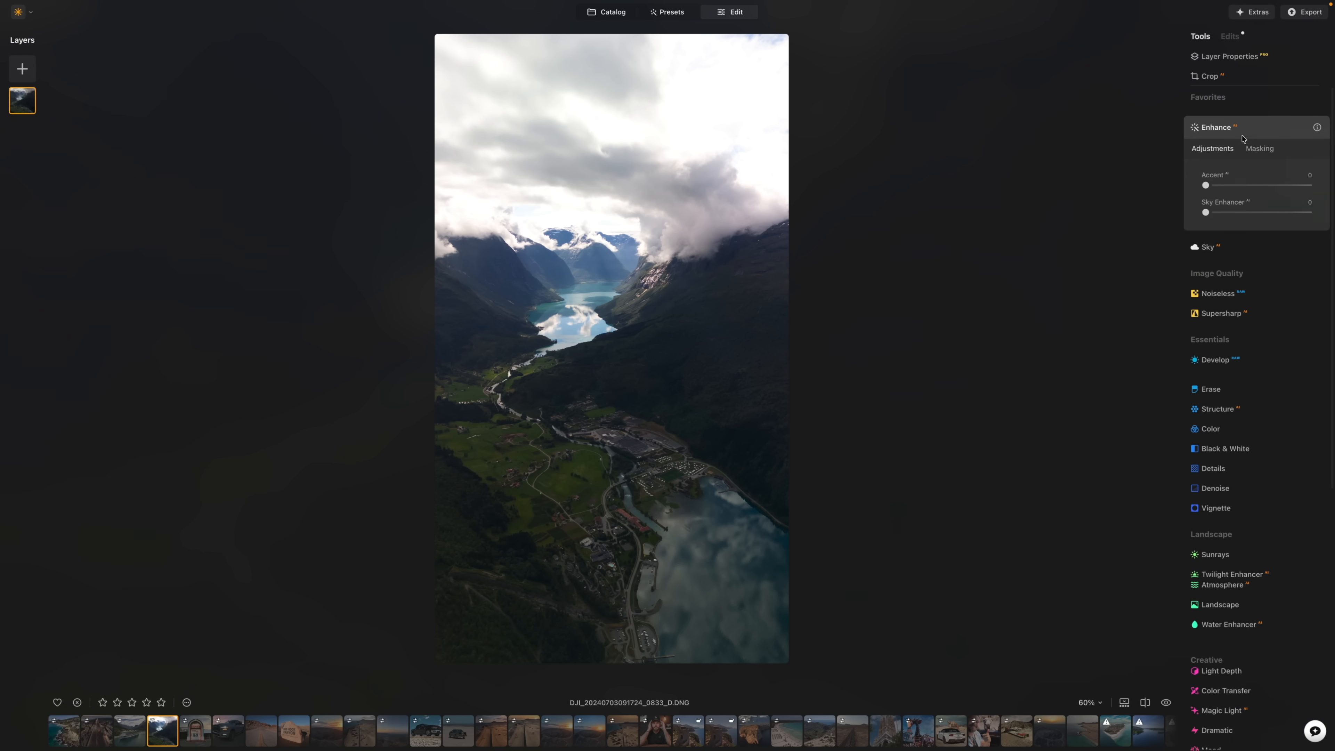
left_click(1226, 185)
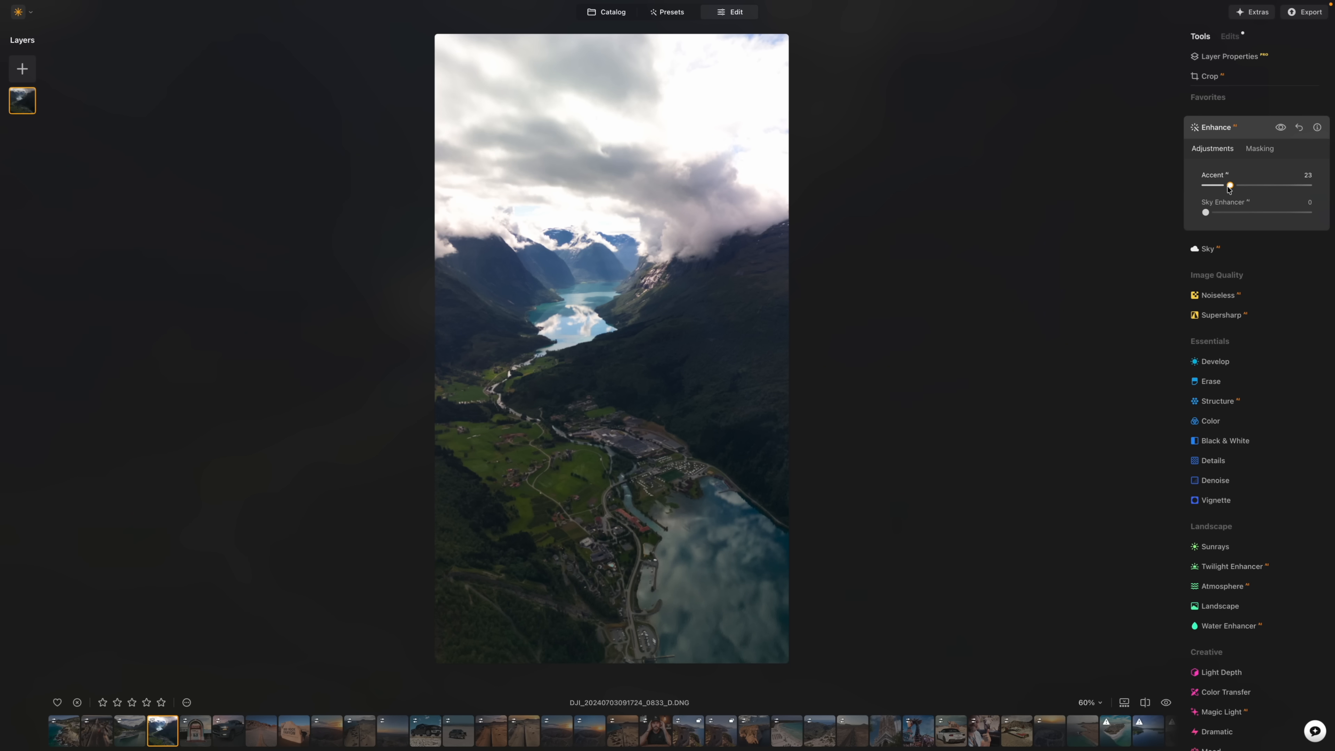
key("backslash")
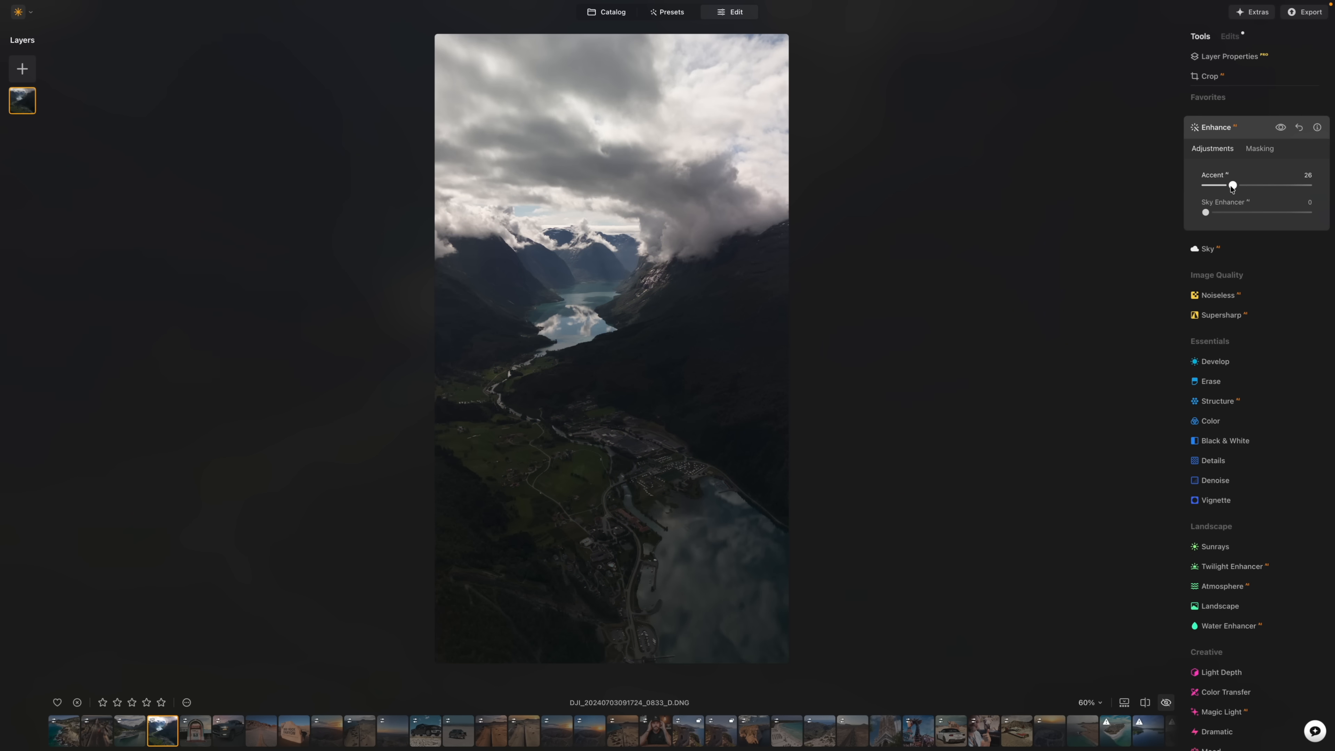
key("backslash")
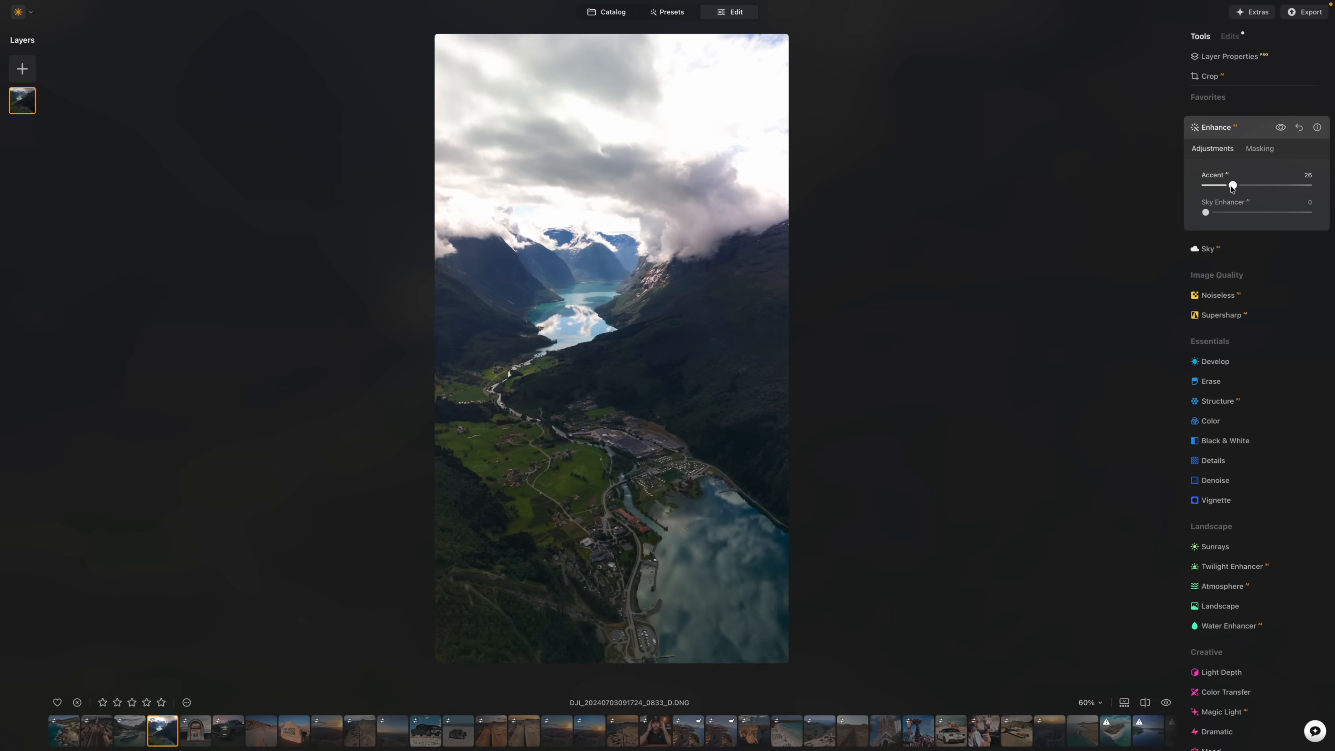
key("backslash")
key("backslash")
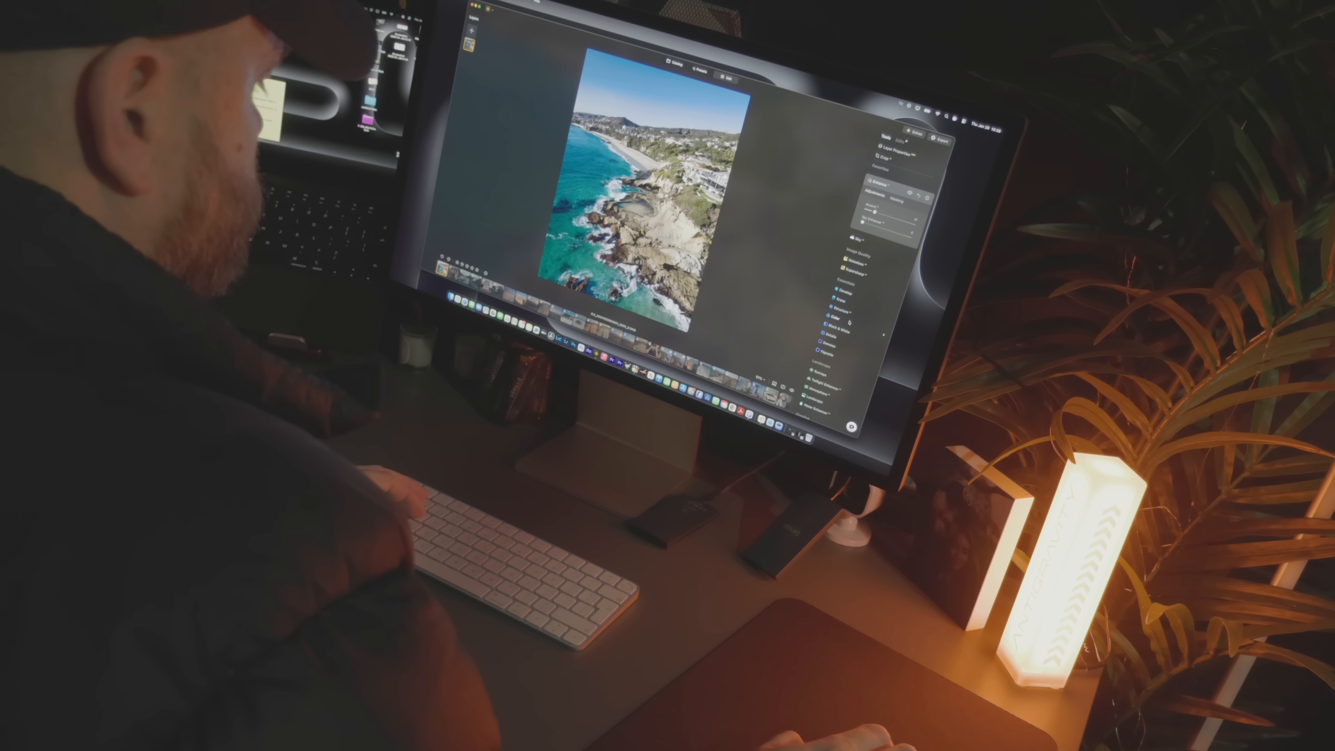
left_click(836, 318)
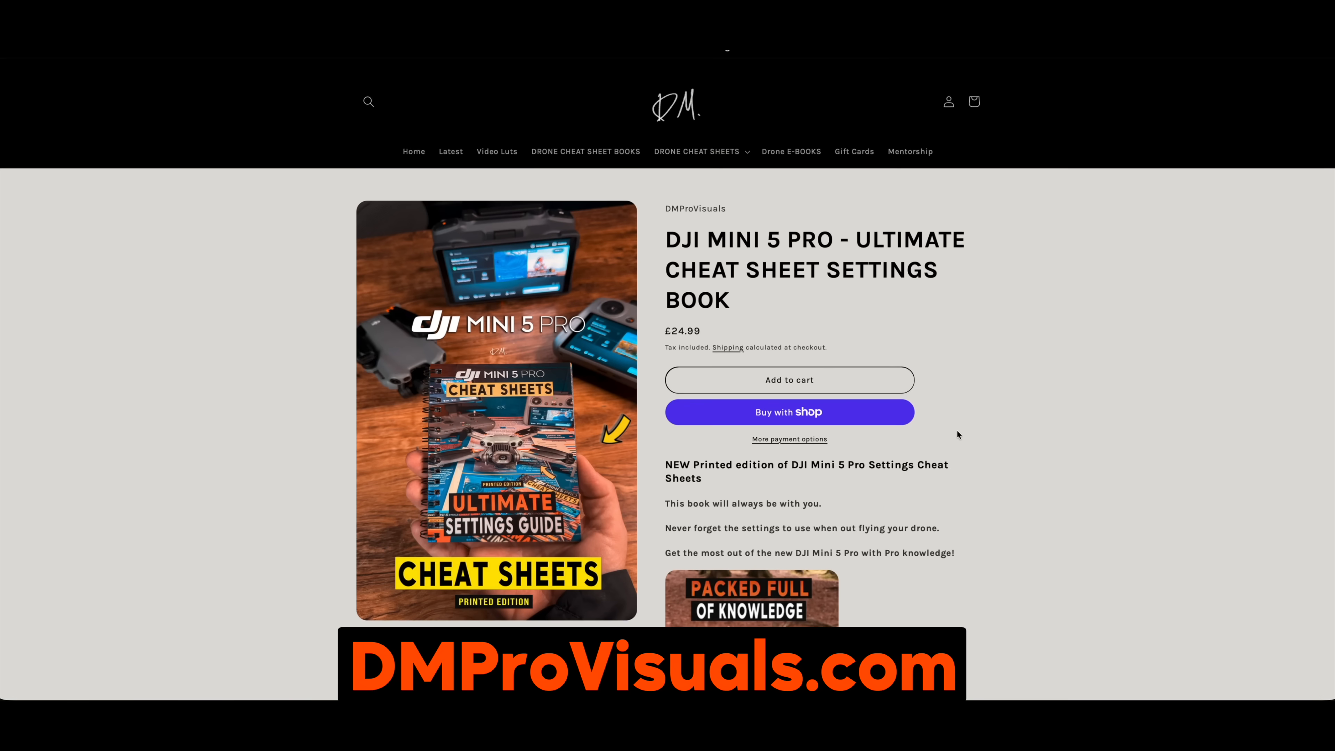
scroll(957, 430, "down", 5)
scroll(956, 430, "down", 3)
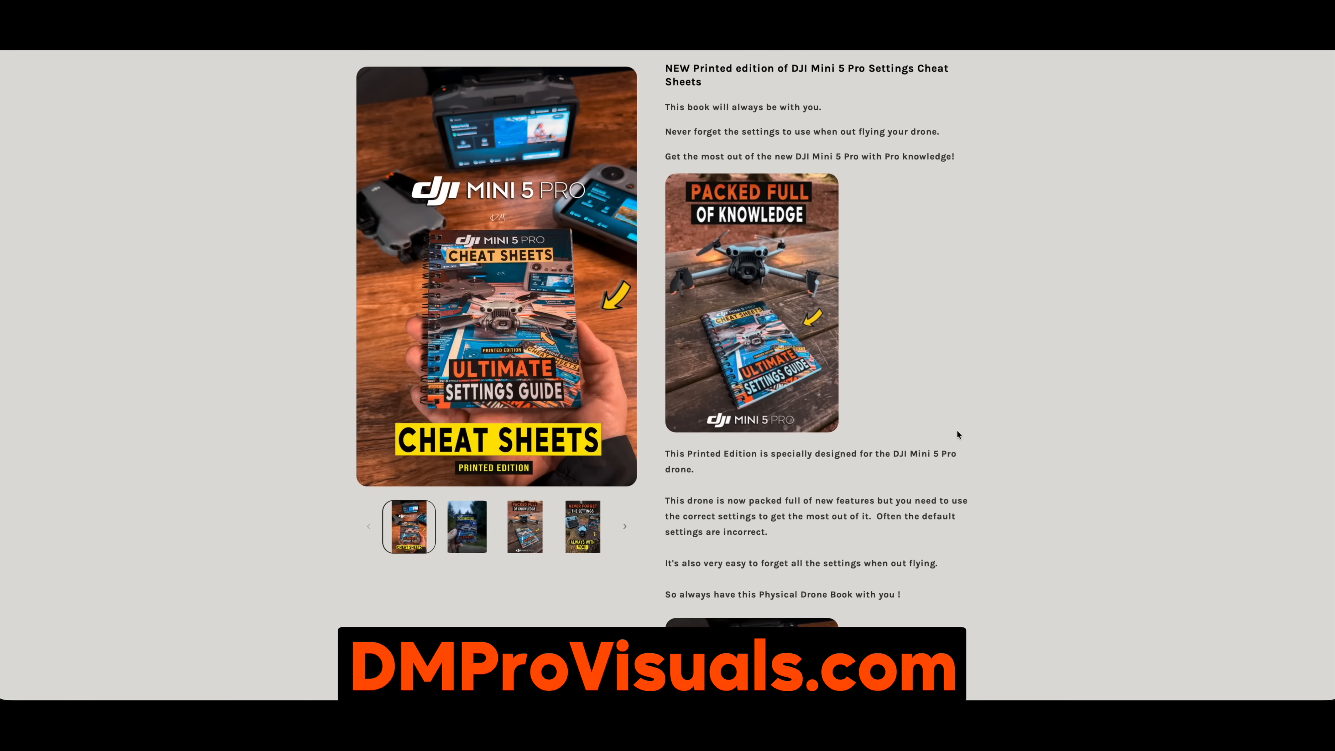